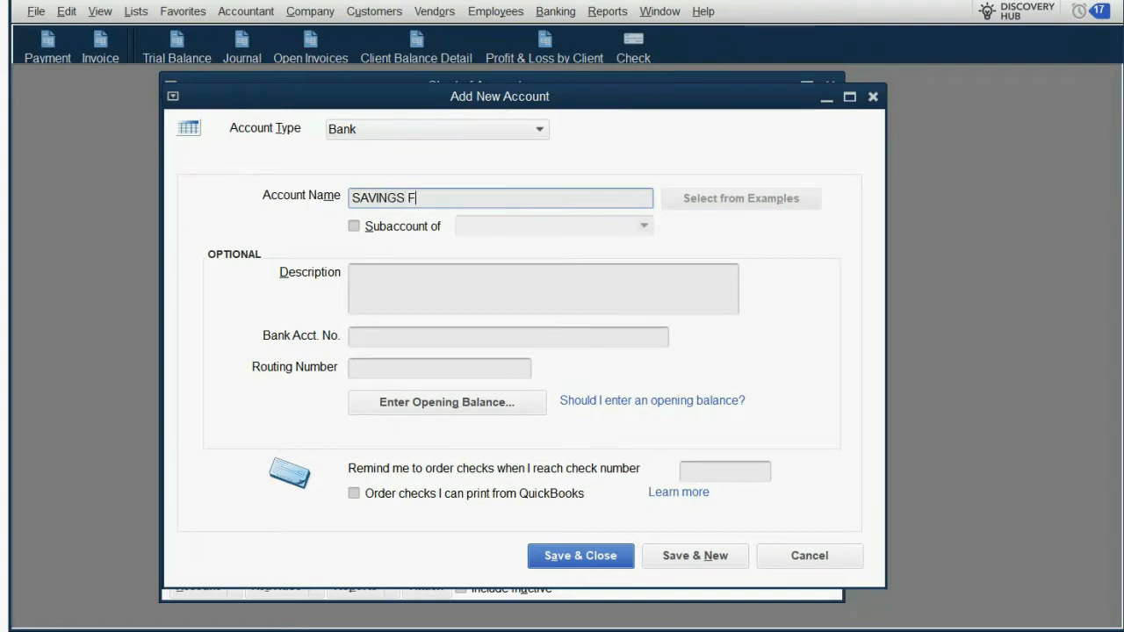
Step: Name the new bank account SAVINGS FROM LAWSUIT PAYOUTS and save it, continuing with another new account
type("ROM L")
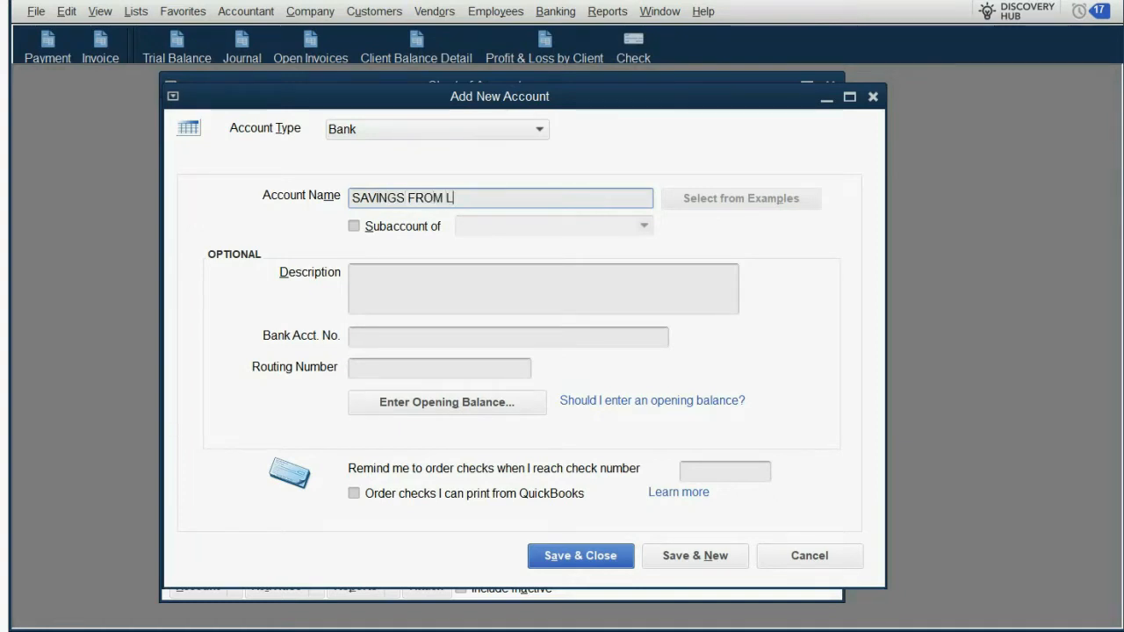
type("AWSUIT PAYOUTS")
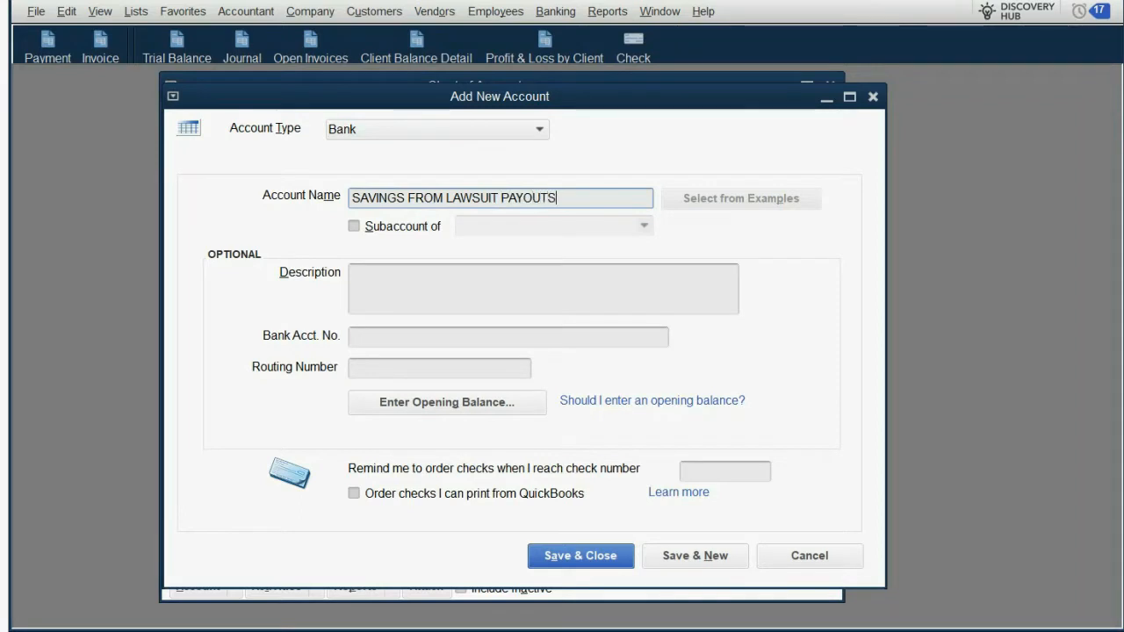
left_click(661, 563)
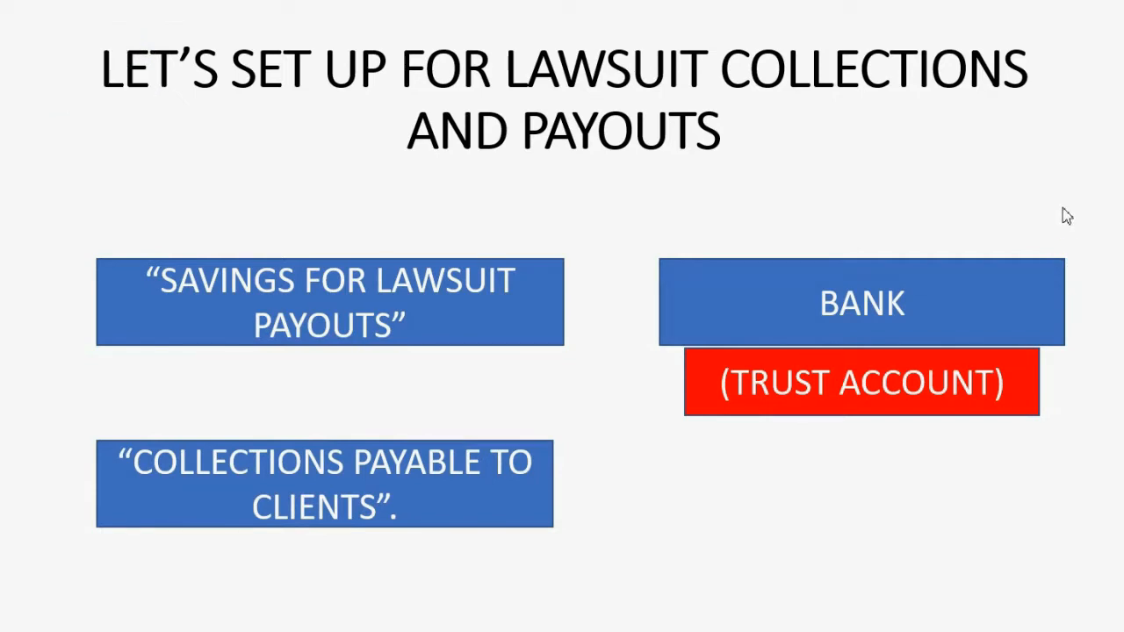
key("Right")
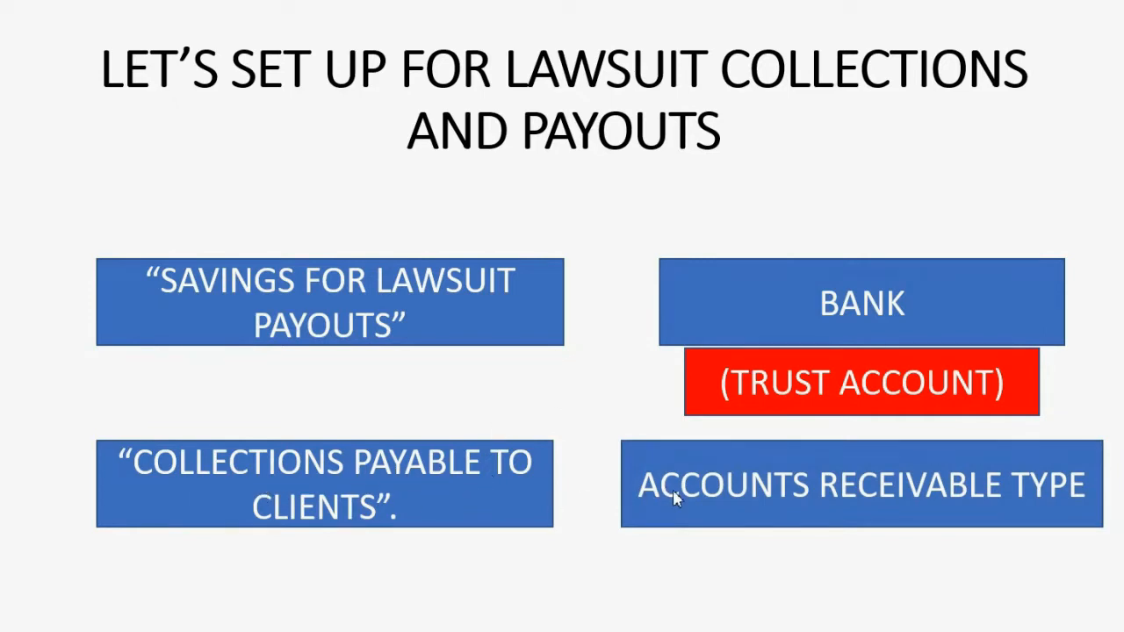
left_click(959, 498)
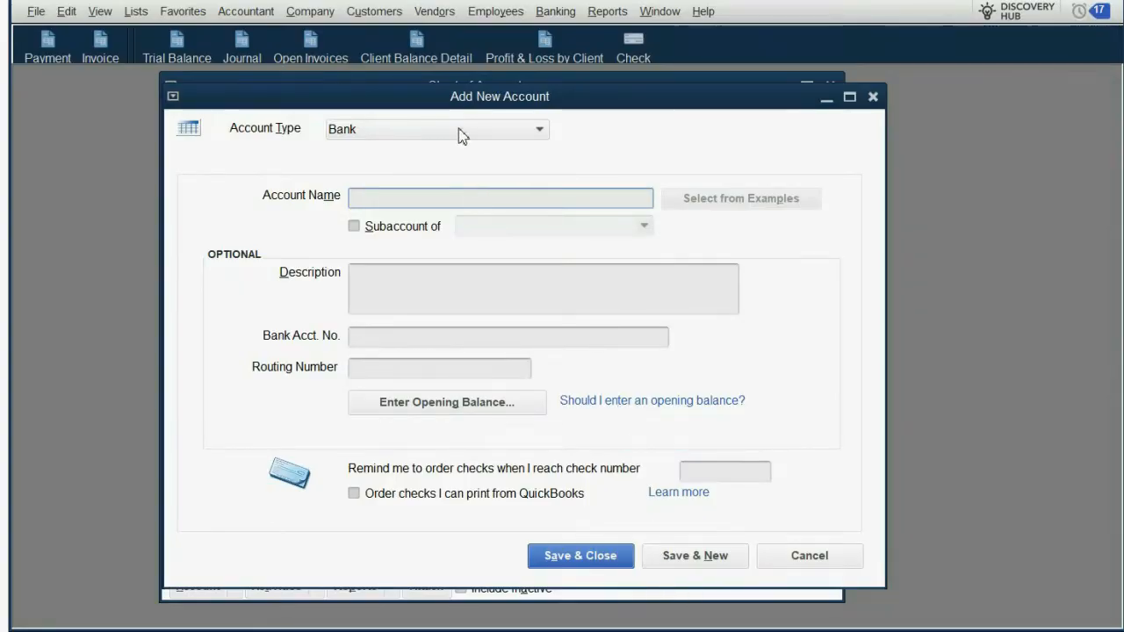
Step: Create an Accounts Receivable account named COLLECTIONS FROM LAWSUIT PAYOUT, save it, and close the chart of accounts
left_click(460, 131)
left_click(444, 172)
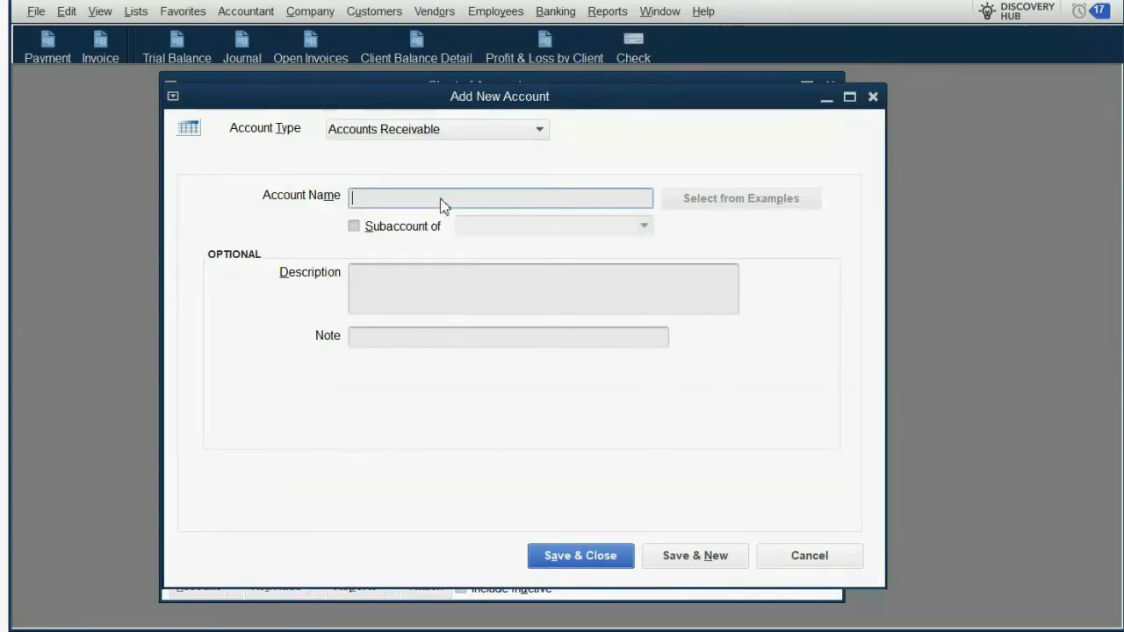
type("COLLECTIONS")
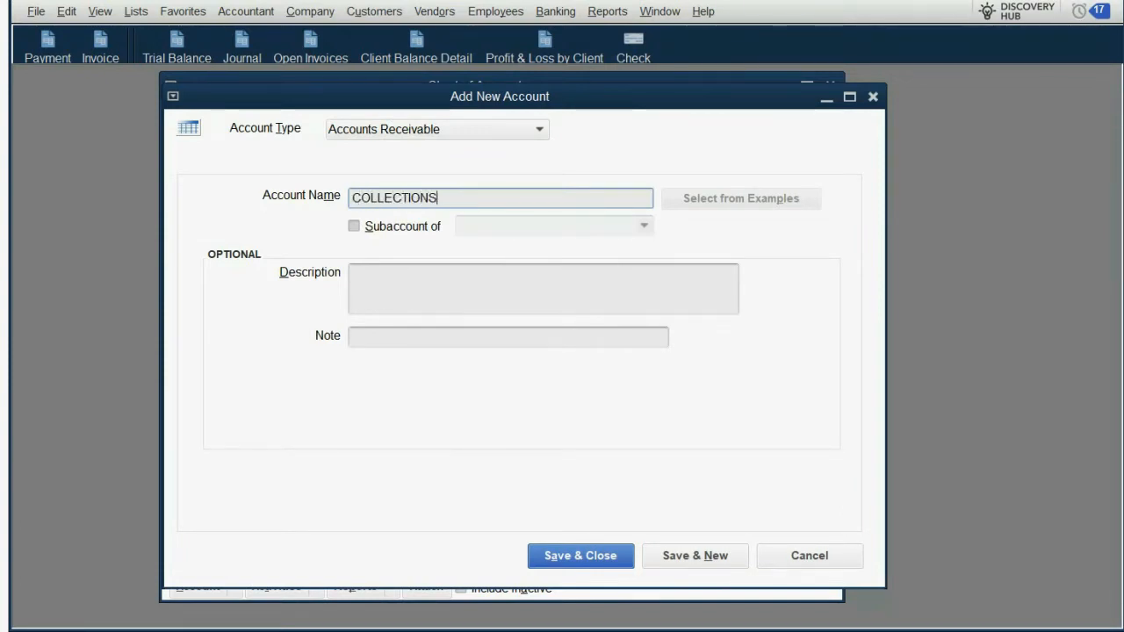
type(" FROM LA")
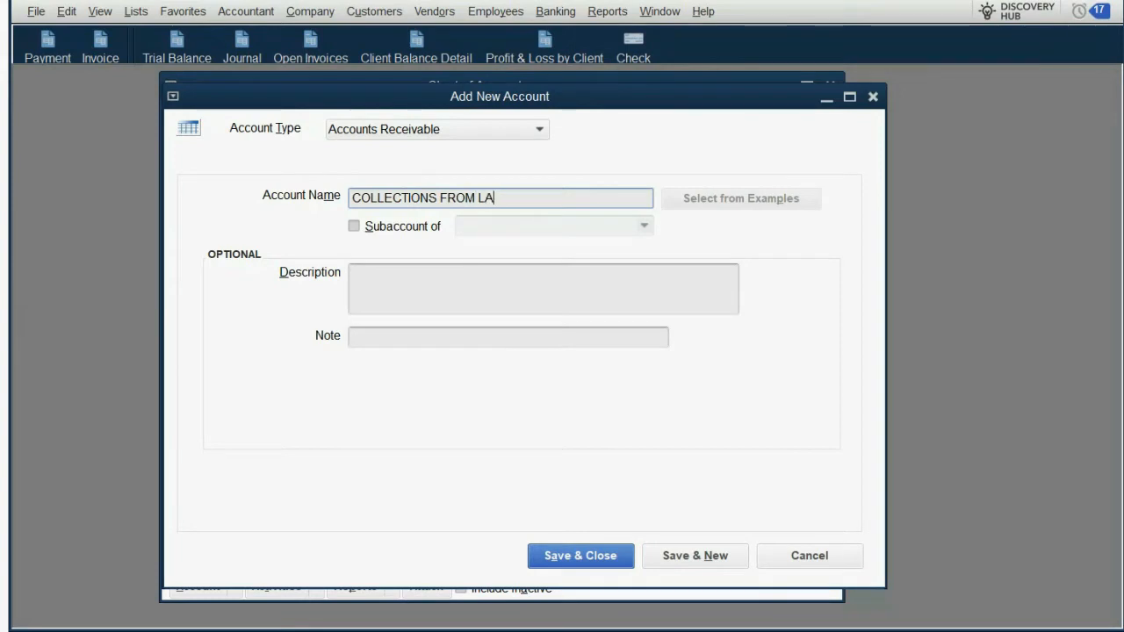
type("WSUIT PAYOUT")
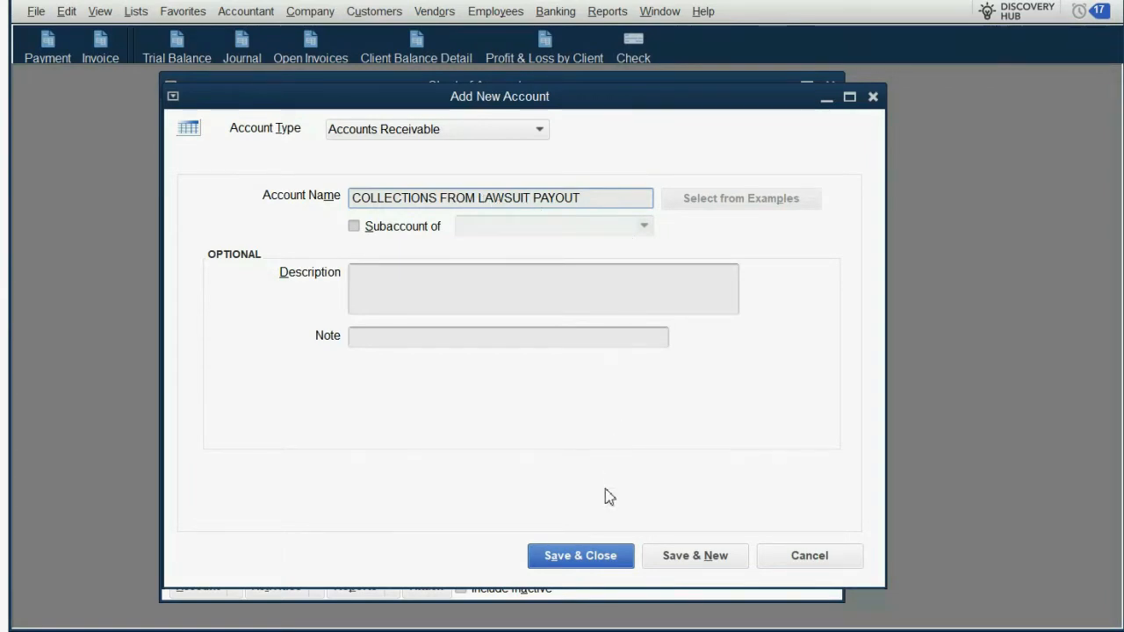
left_click(603, 555)
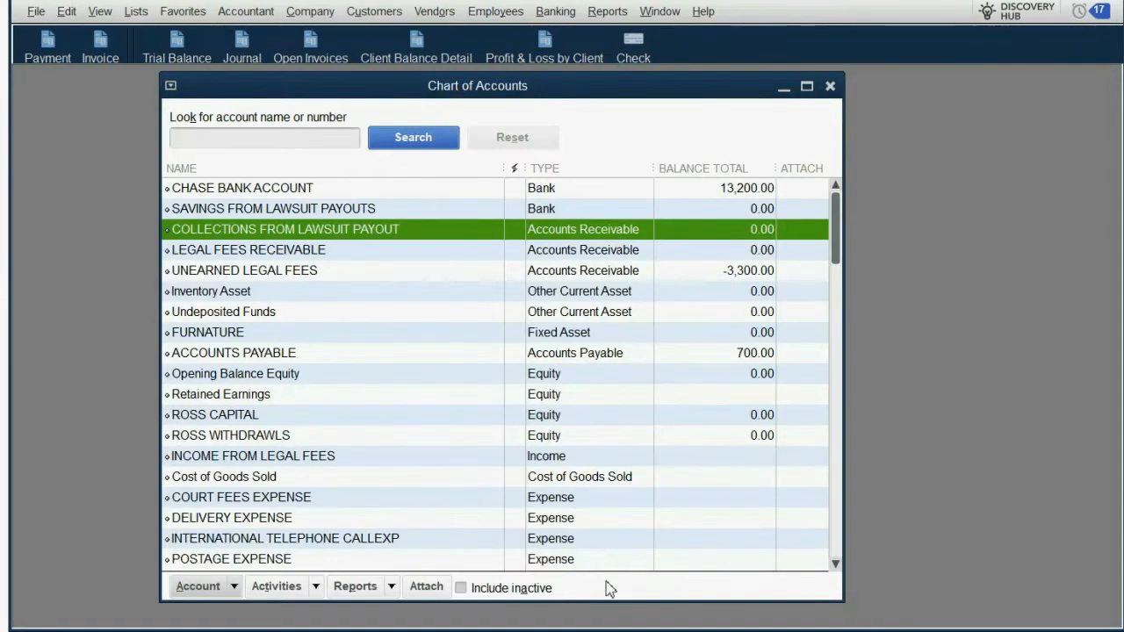
key("Escape")
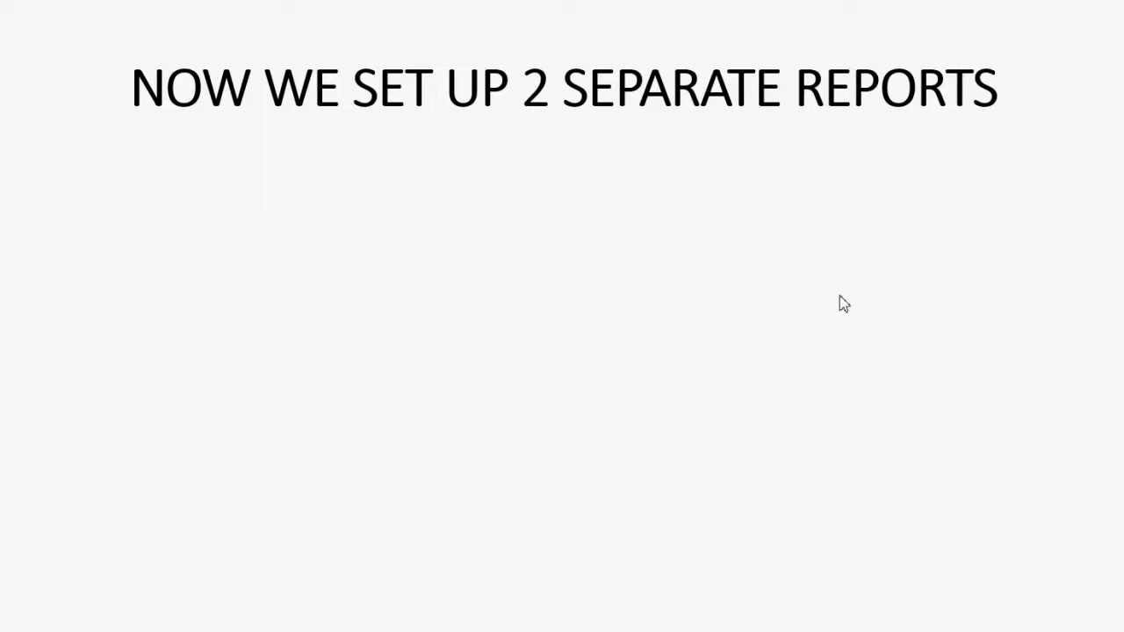
left_click(965, 299)
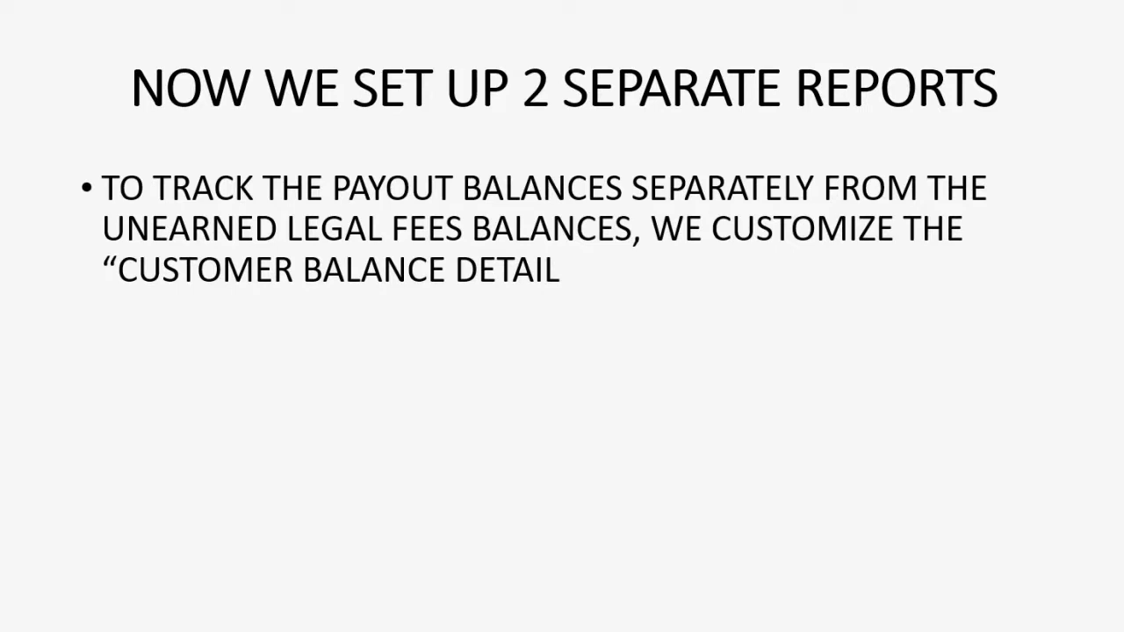
key("Right")
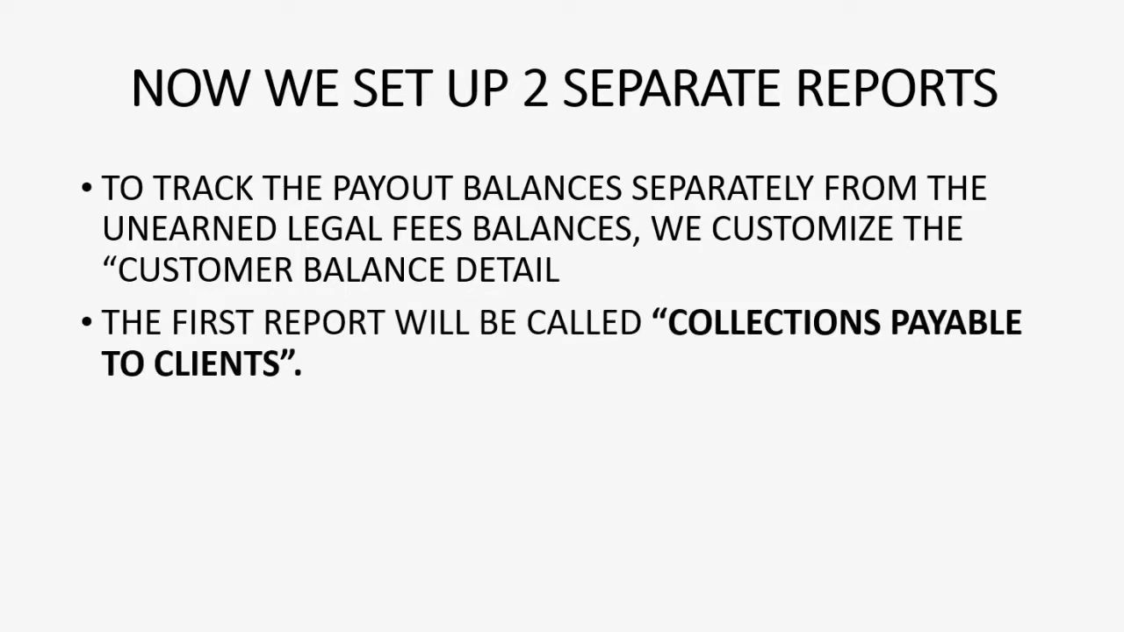
key("Right")
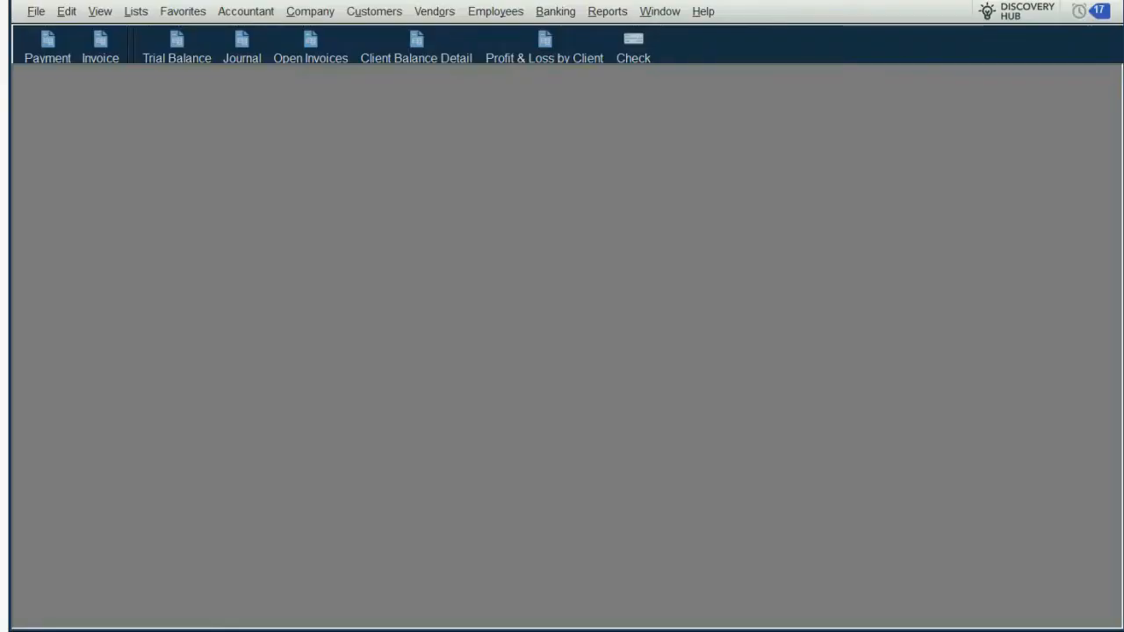
Step: Open the Customer Balance Detail report for customers and receivables
left_click(603, 16)
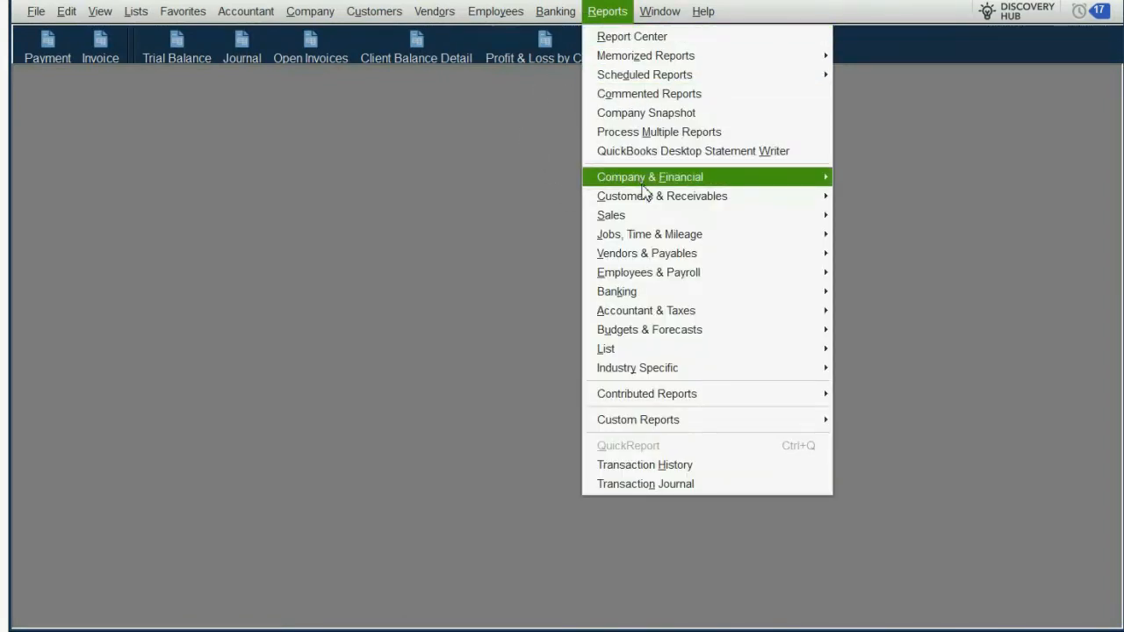
mouse_move(646, 200)
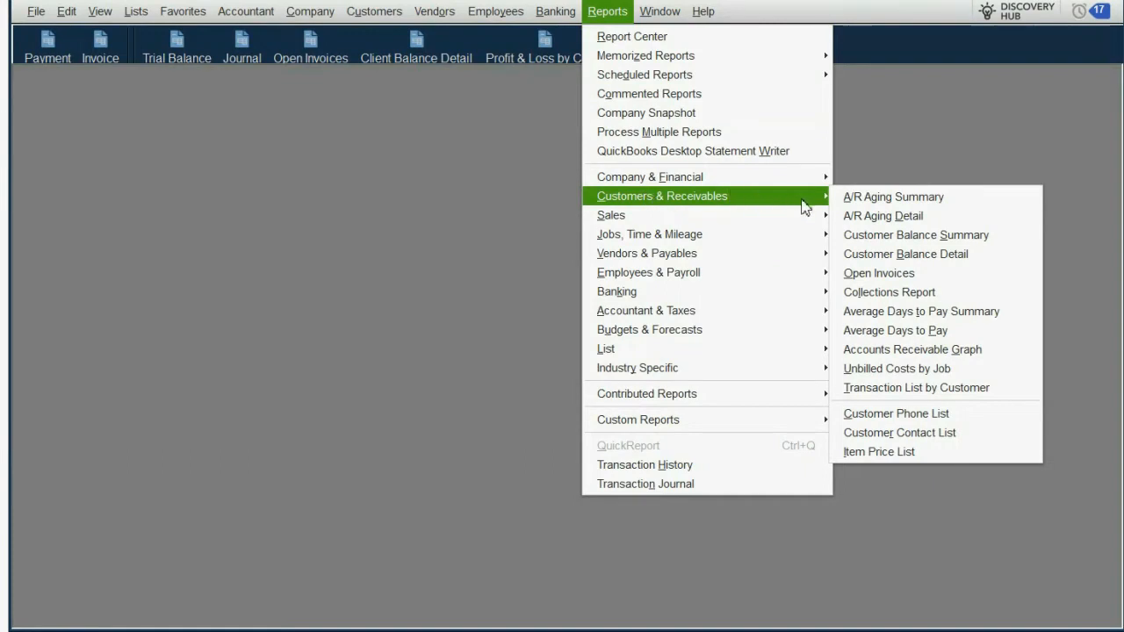
left_click(886, 256)
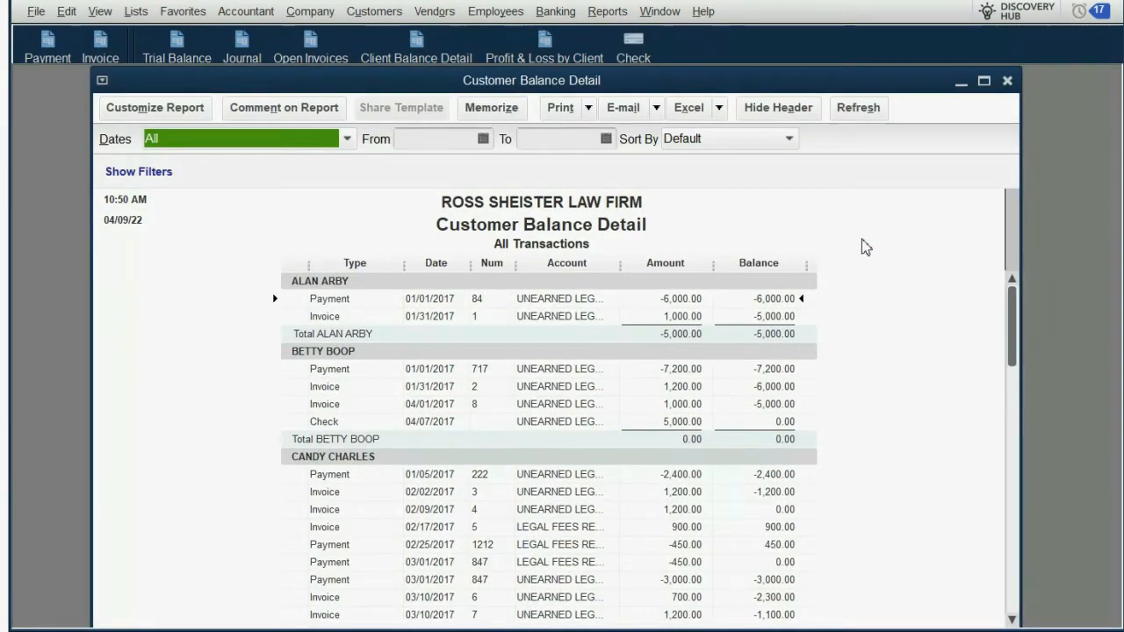
Step: Filter the Customer Balance Detail report to the UNEARNED LEGAL FEES account
left_click(187, 114)
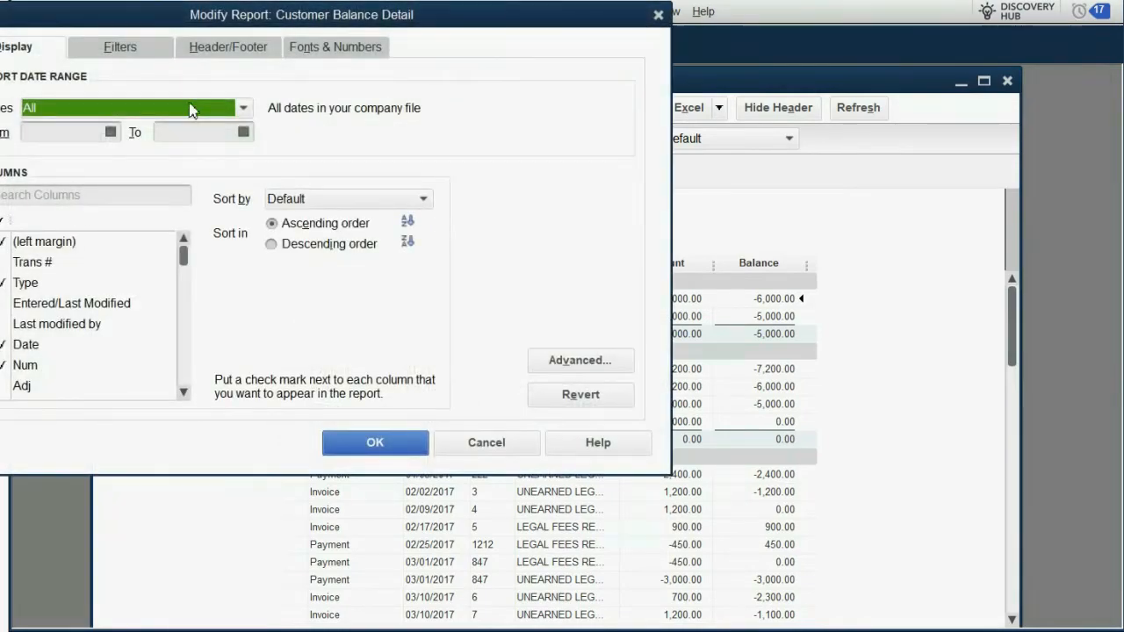
left_click_drag(288, 15, 452, 98)
left_click(305, 127)
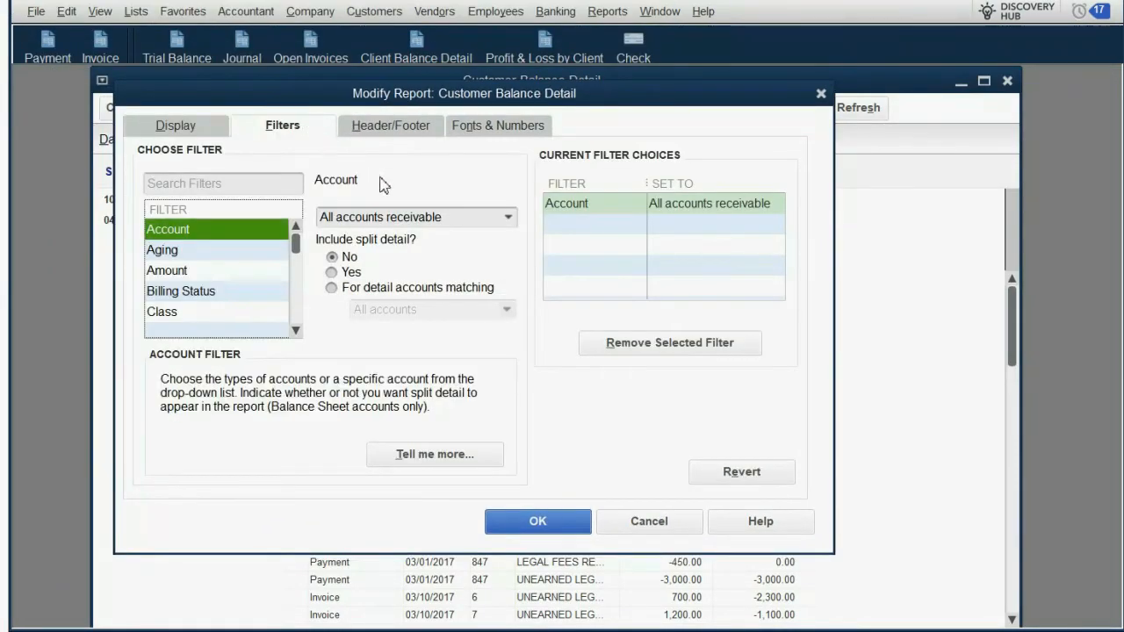
left_click(506, 220)
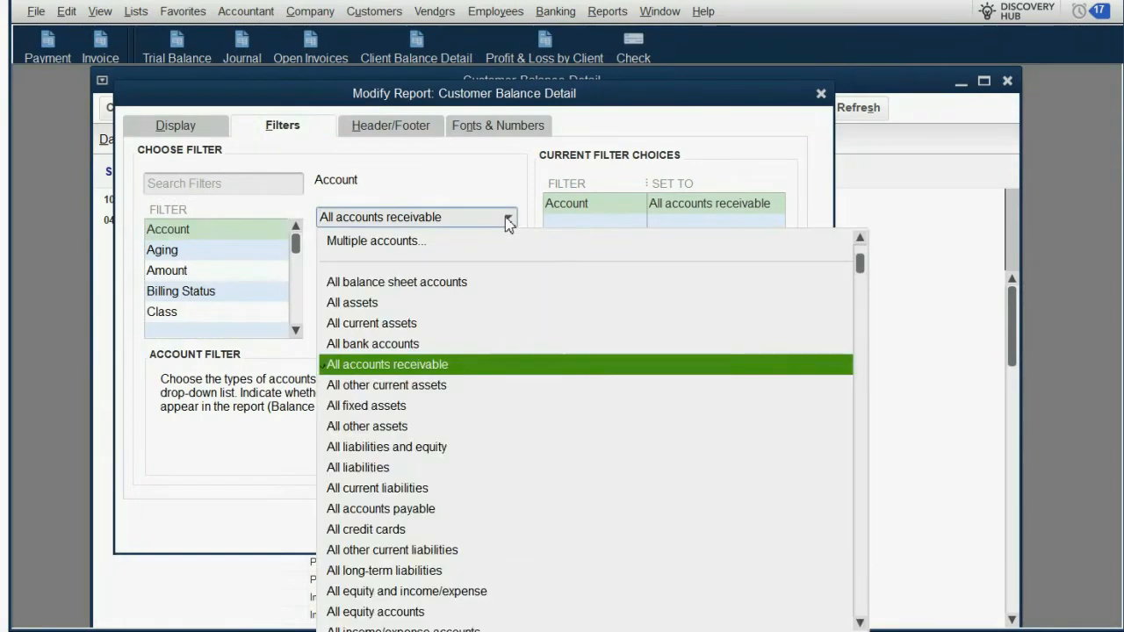
scroll(512, 274, "down", 9)
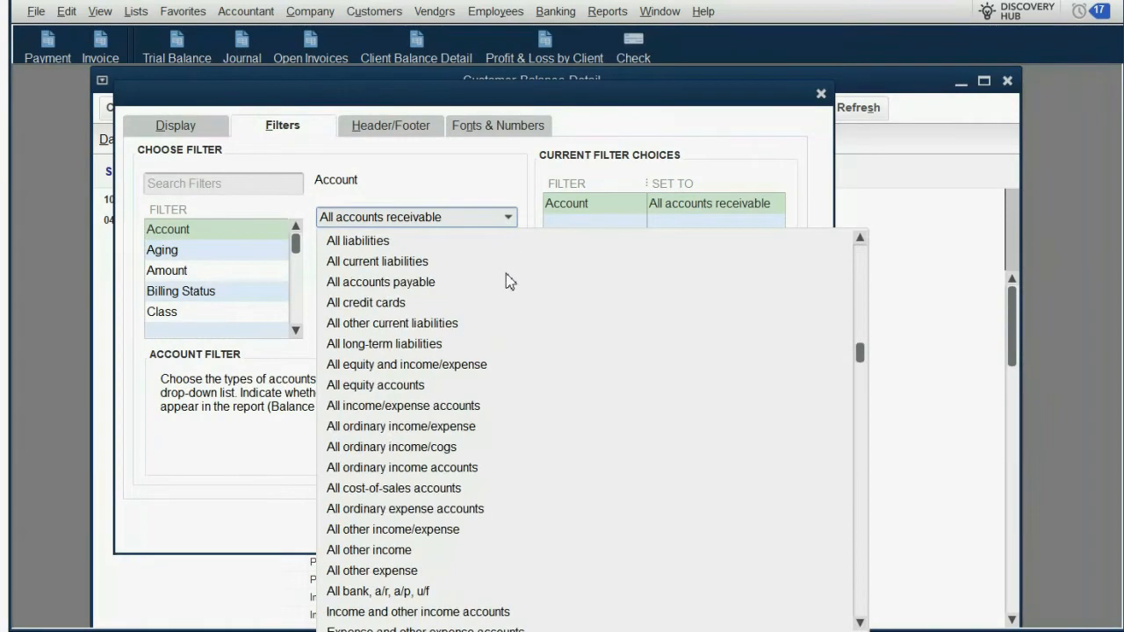
scroll(506, 277, "down", 2)
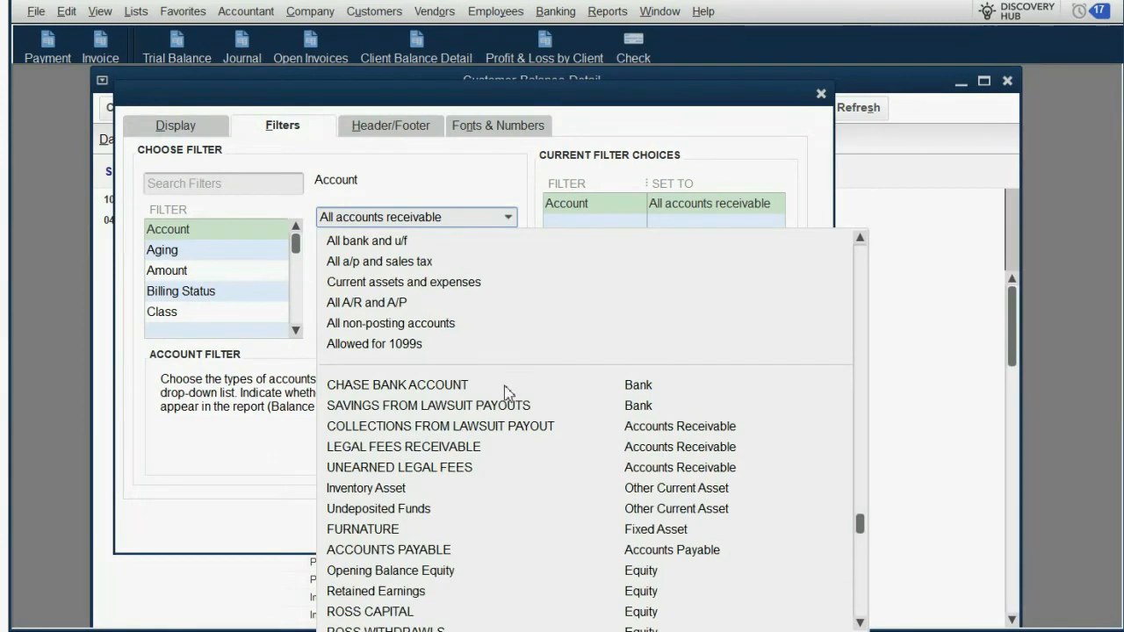
left_click(503, 470)
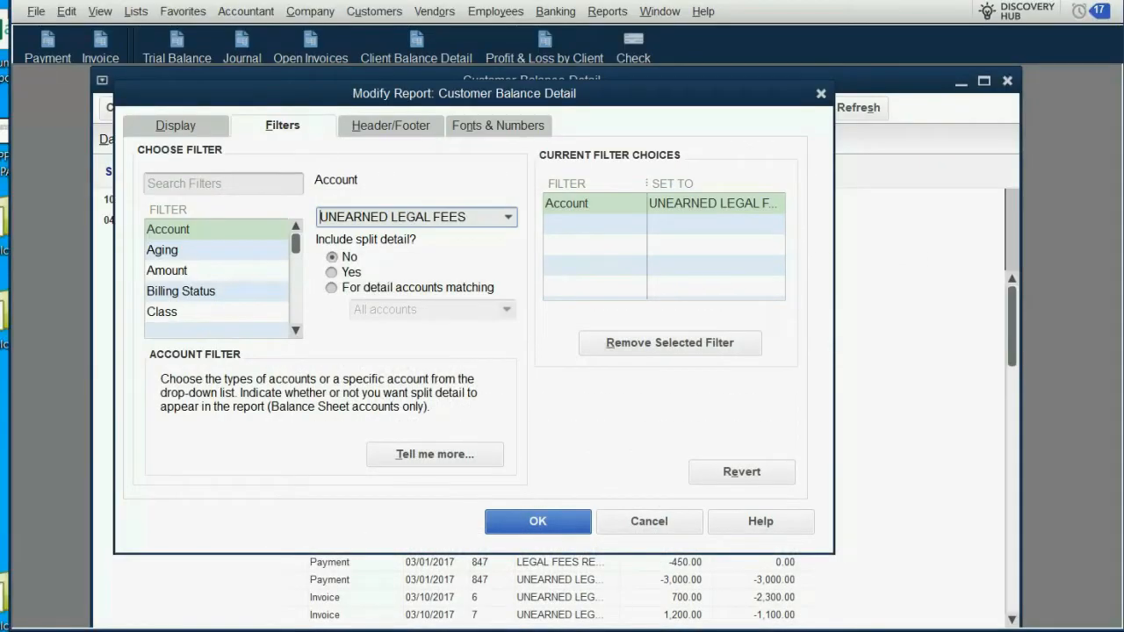
left_click(526, 523)
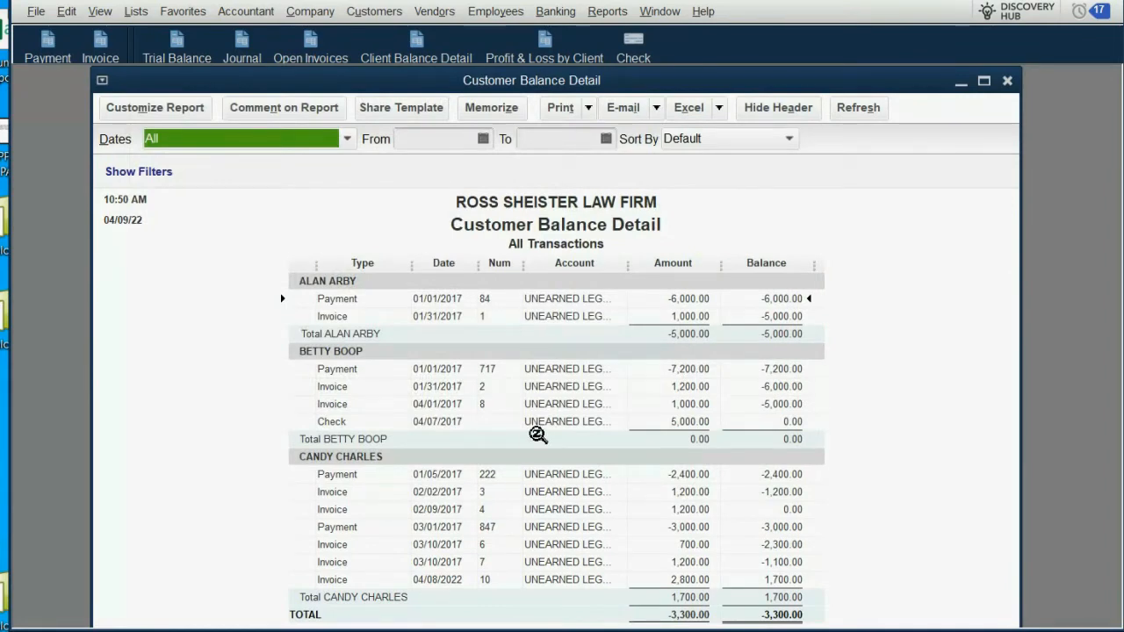
Step: Change the report title in the header to UNEARNED LEGAL FEES TRANSACTIONS
left_click(158, 107)
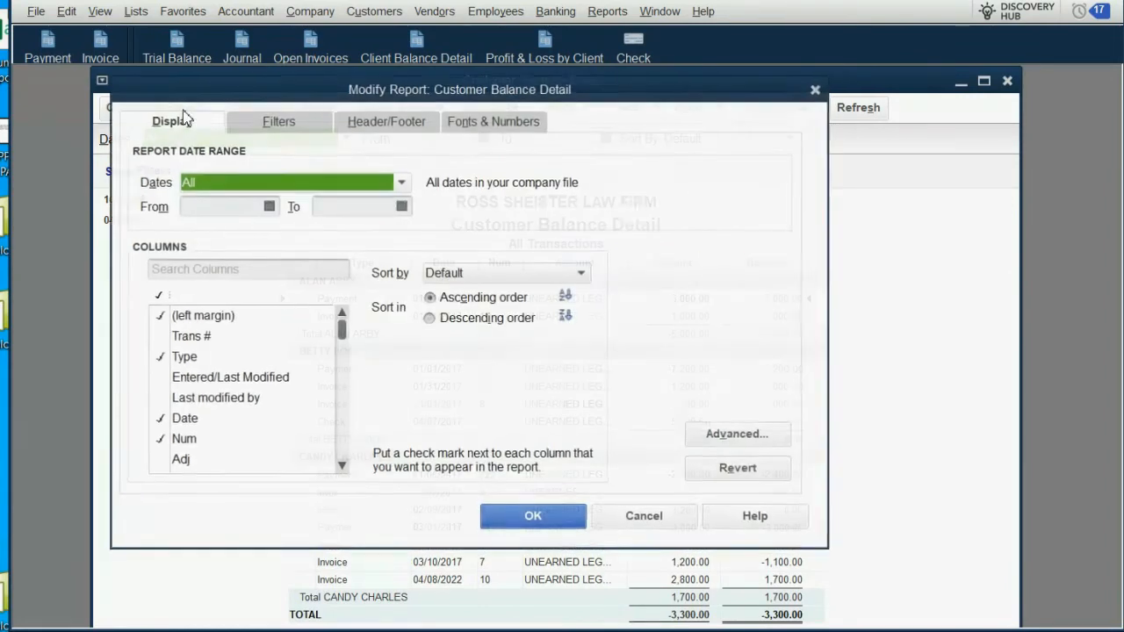
left_click(393, 134)
left_click(426, 209)
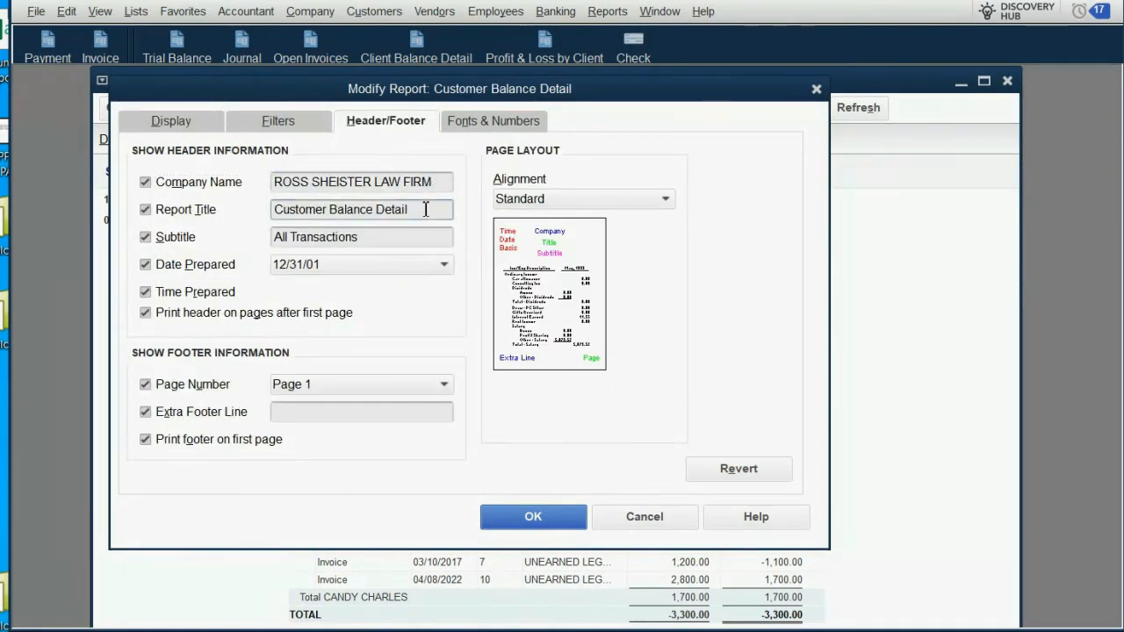
left_click_drag(426, 209, 180, 212)
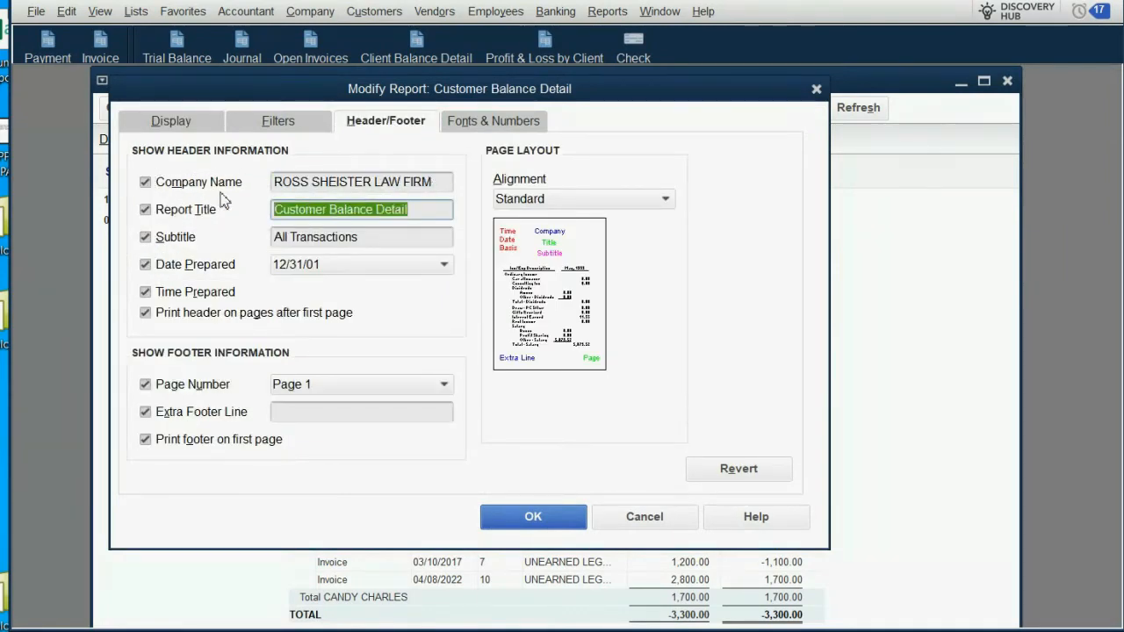
type("UNEARN")
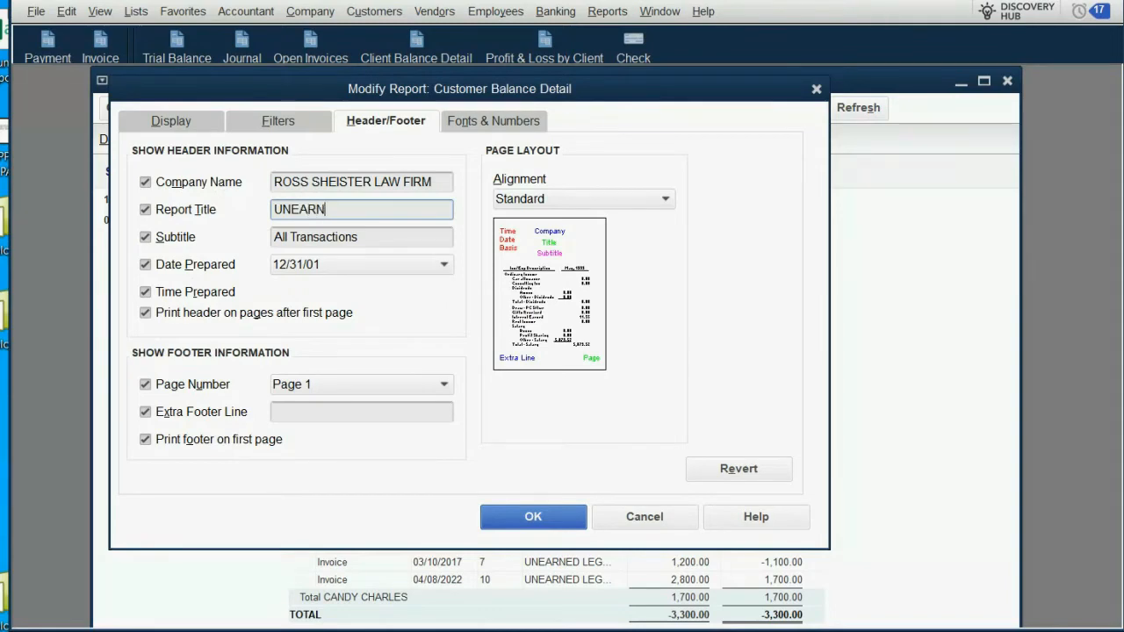
type("ED LEG")
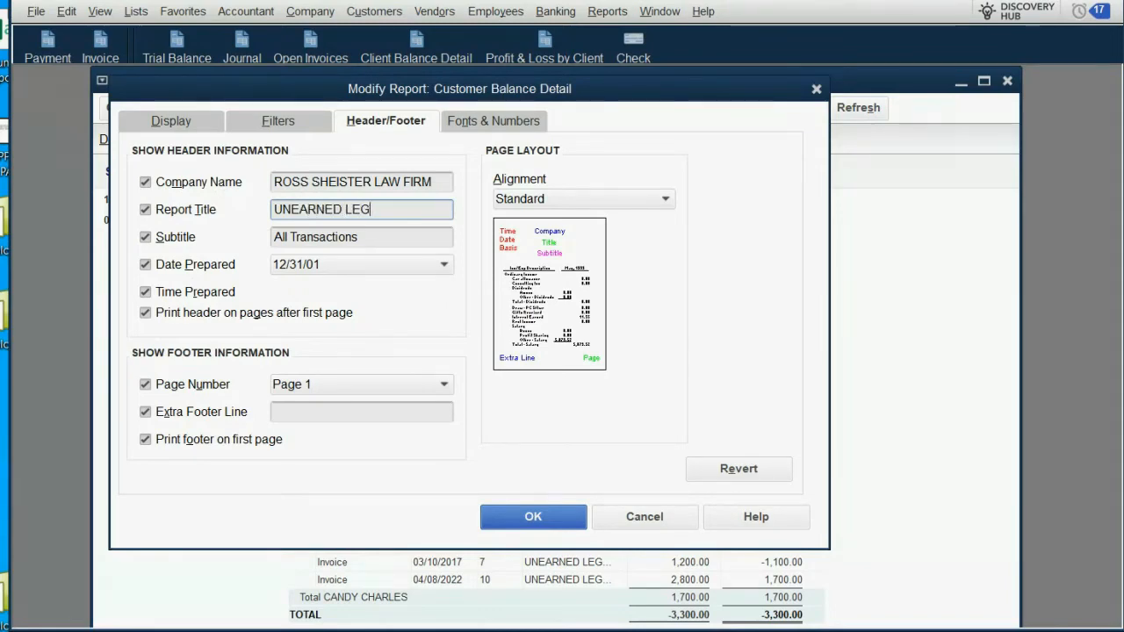
type("AL FEES ")
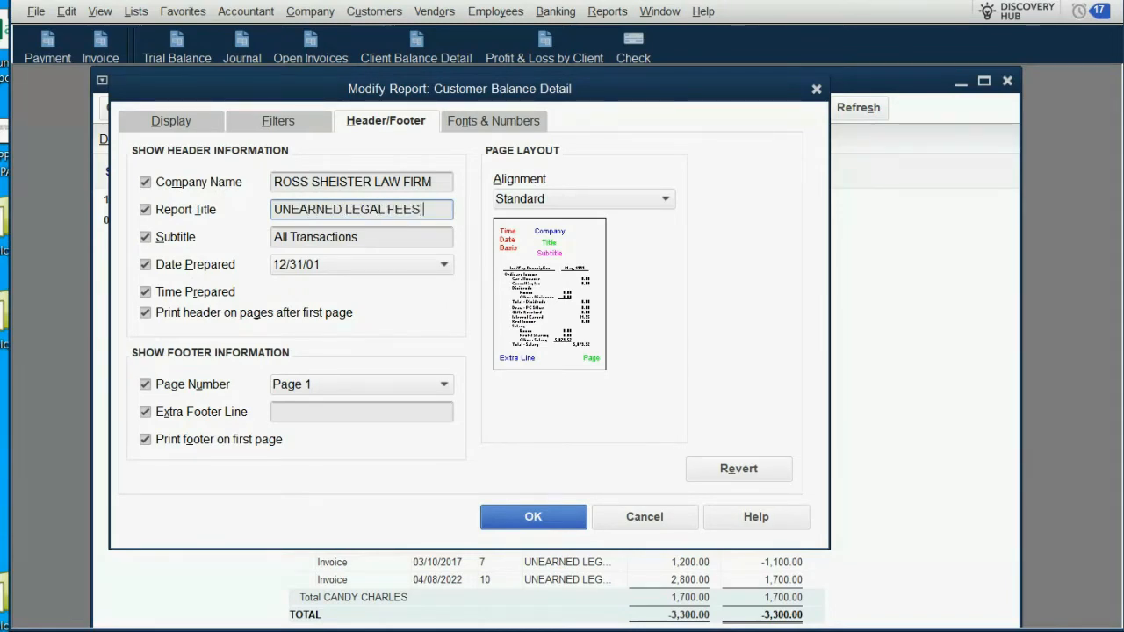
type("TRANSA")
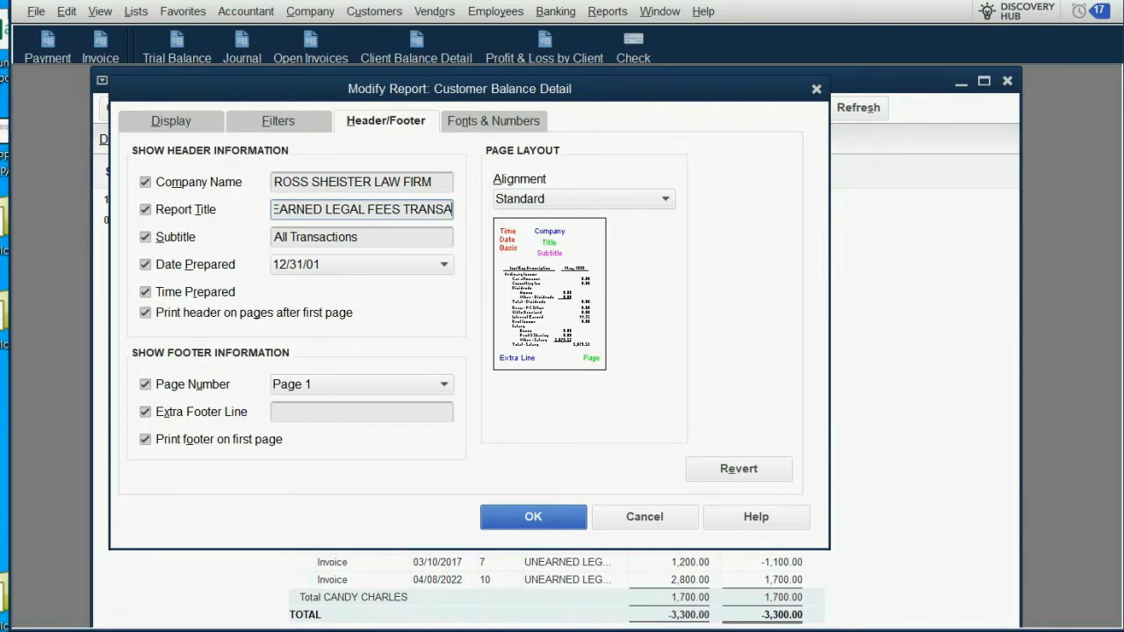
type("CTIONS")
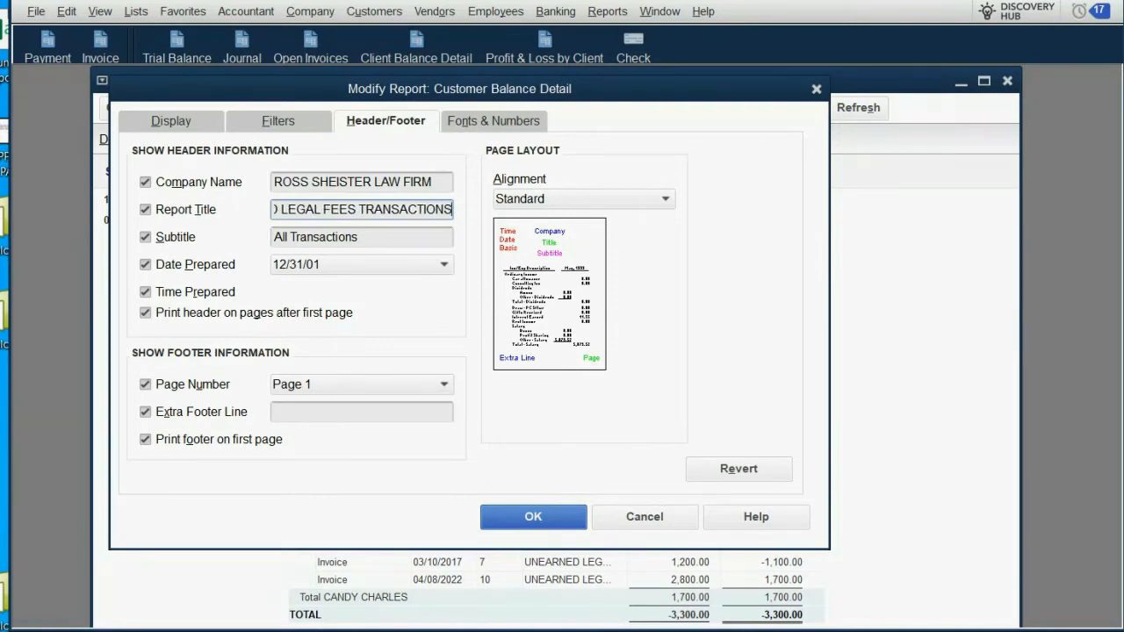
left_click(523, 516)
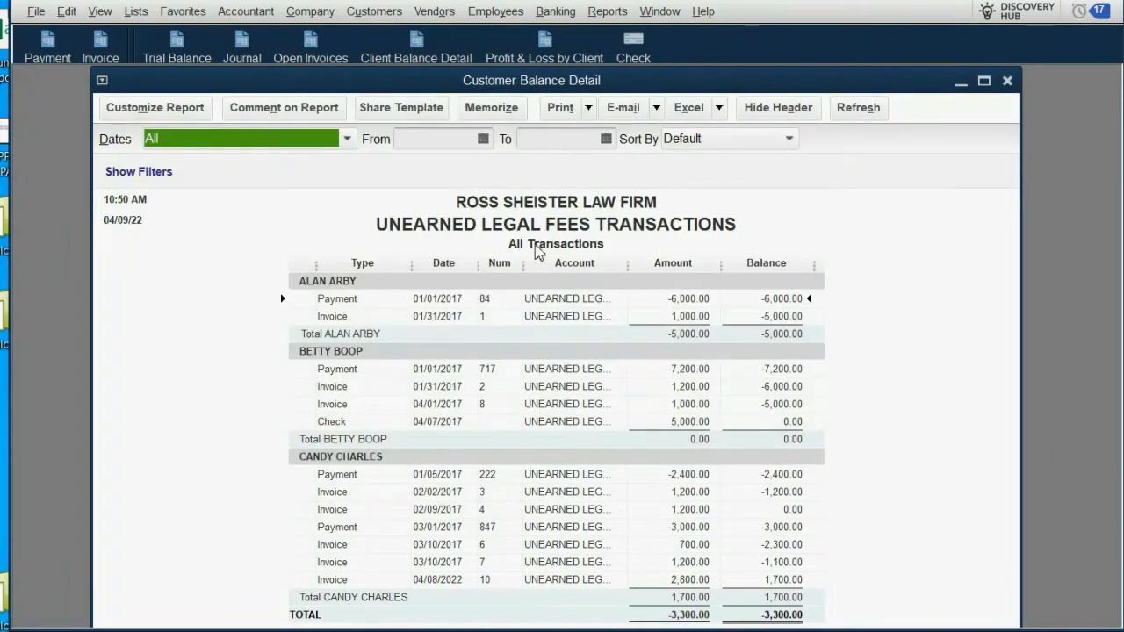
Step: Add the report to the icon bar with the label UNEARNED LEGAL FEES TRANSACTIO, and close the report
left_click(100, 11)
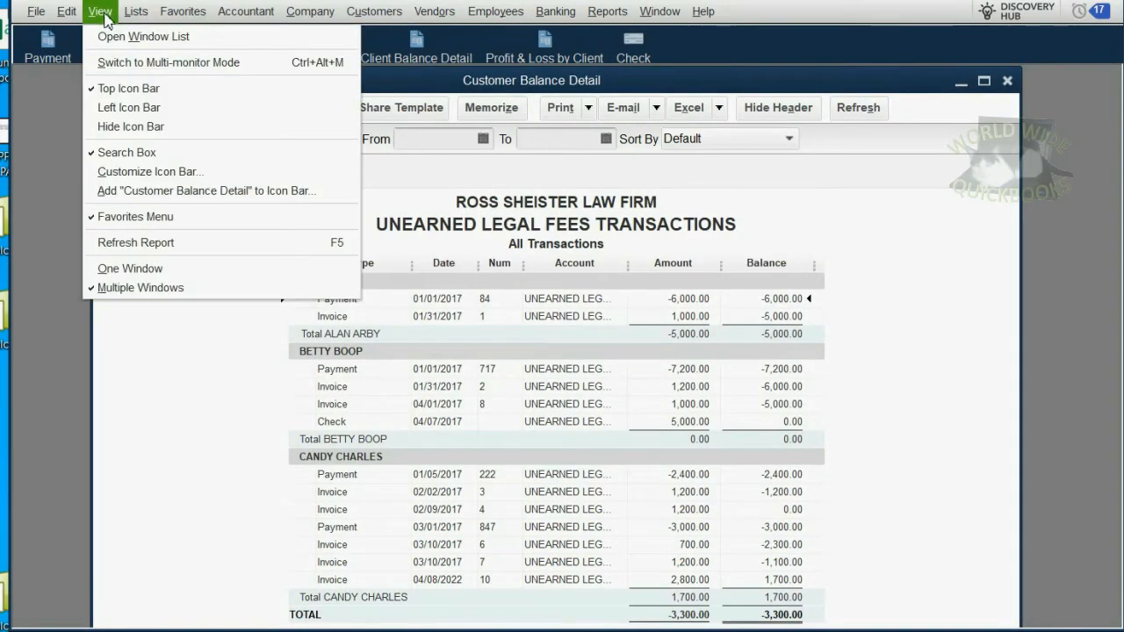
left_click(175, 191)
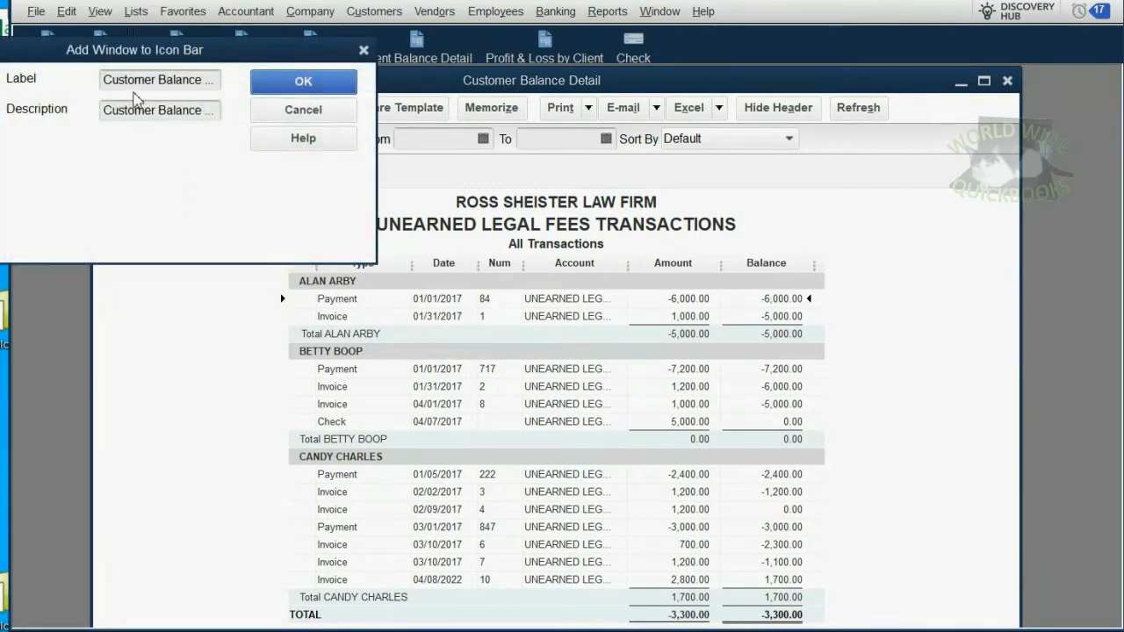
left_click_drag(116, 84, 334, 75)
key("BackSpace")
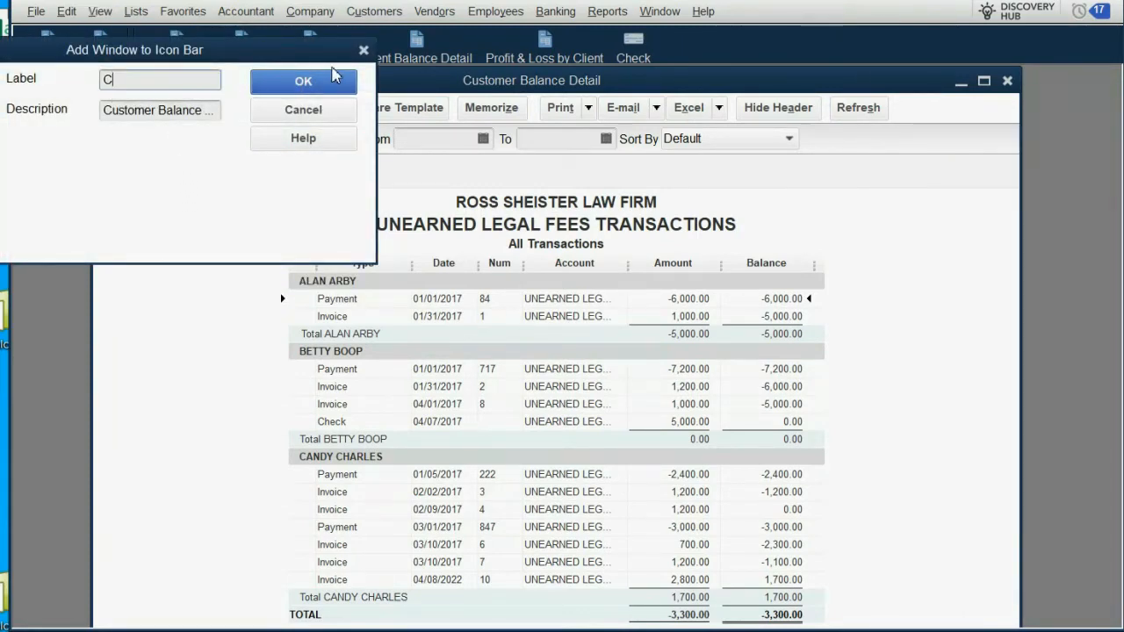
key("BackSpace")
type("UNEARNED LE")
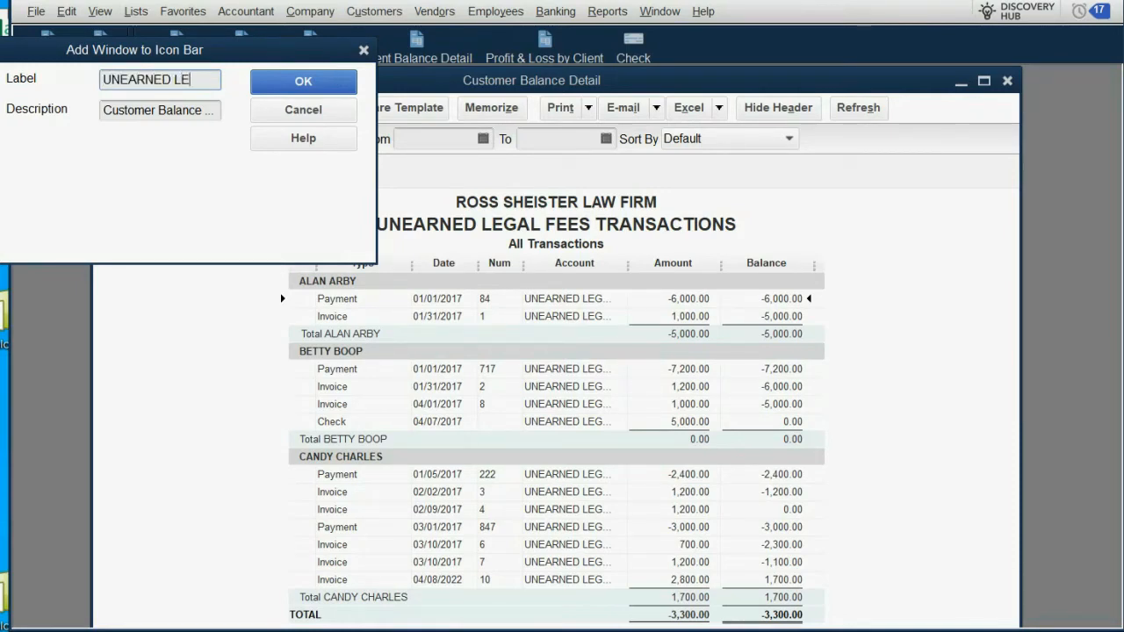
type("GAL FEES")
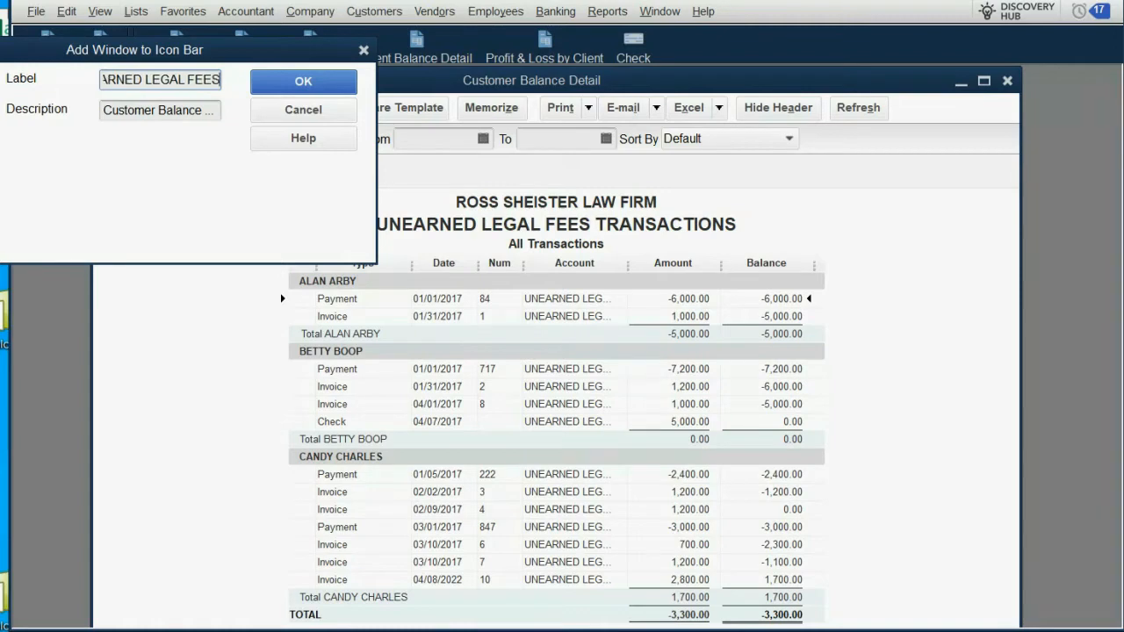
type(" TRANSAC")
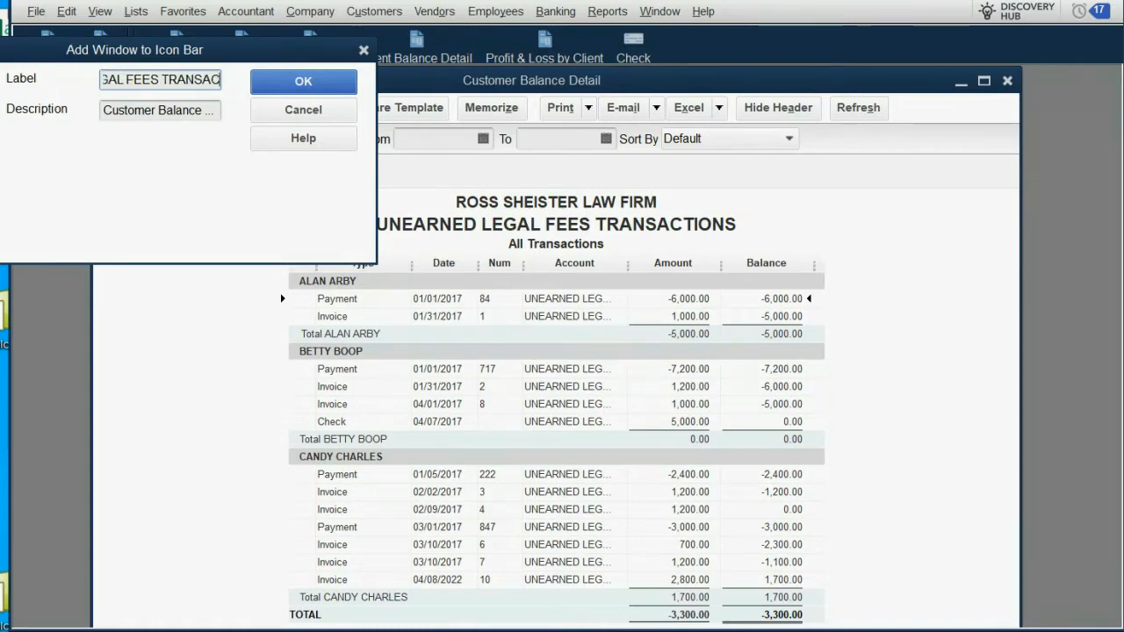
type("TIO")
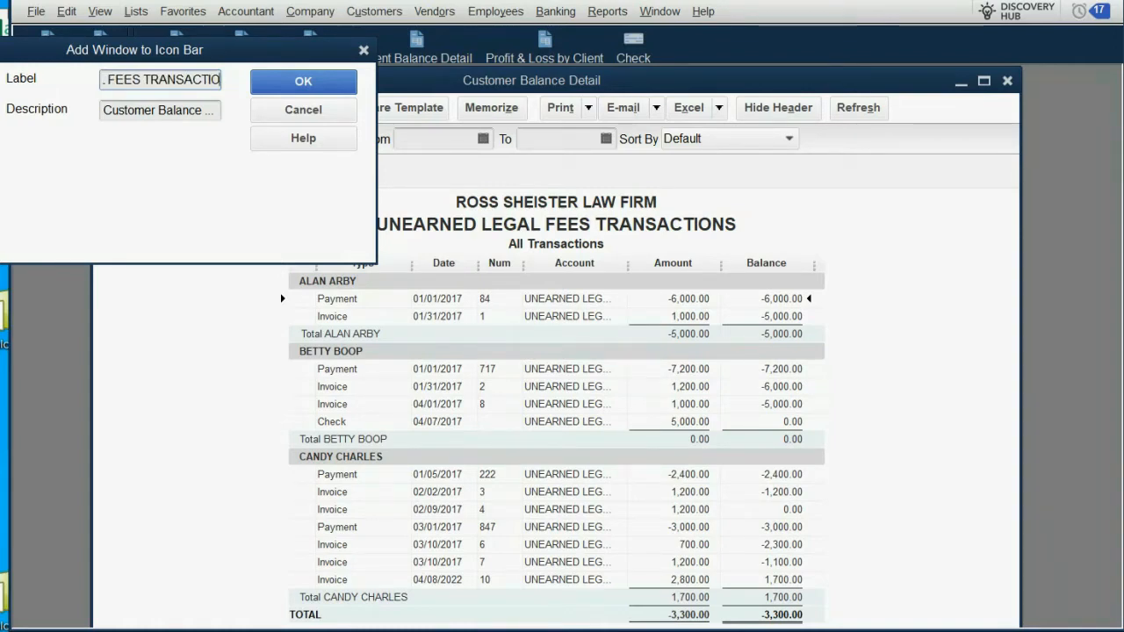
left_click(301, 82)
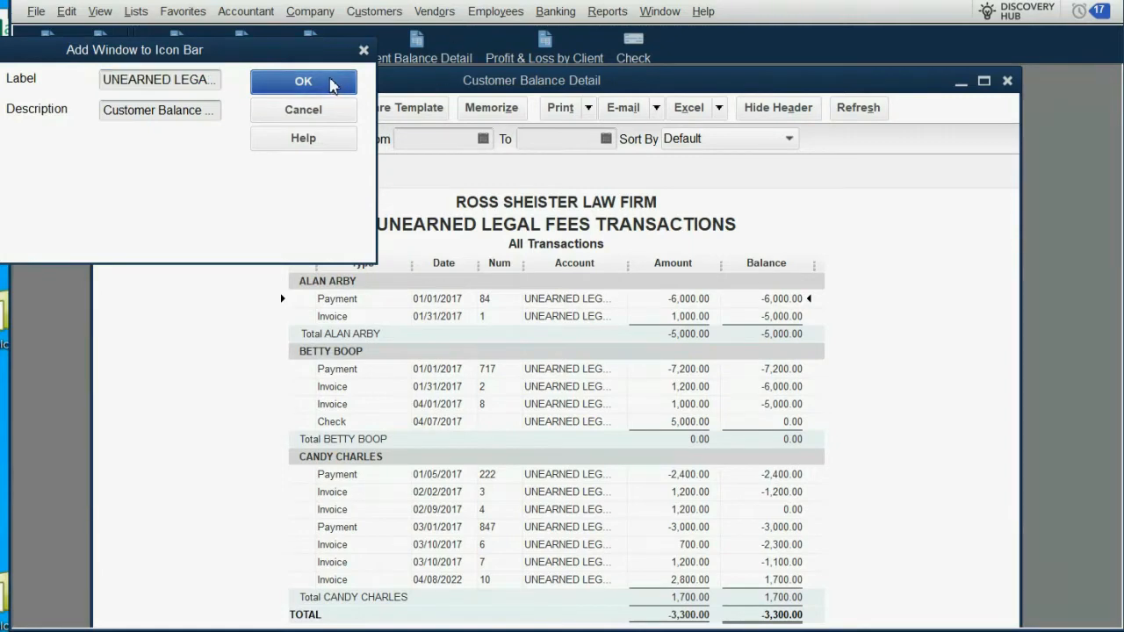
left_click(1007, 80)
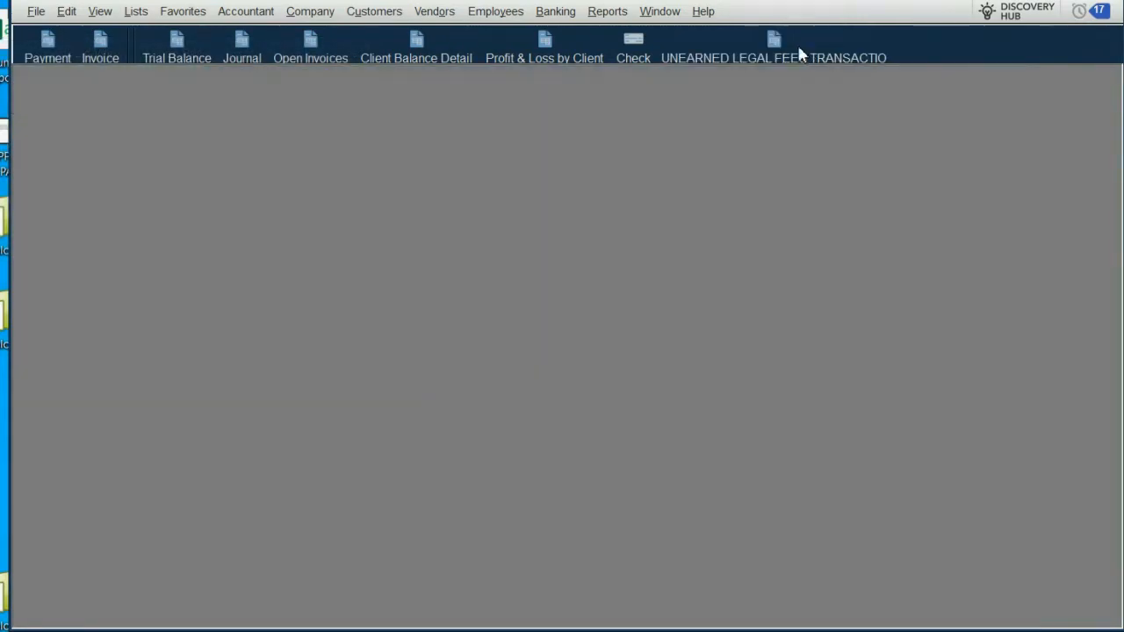
Step: Reopen the unearned legal fees report from its icon bar shortcut, review its client transactions through to the end, and close it
left_click(788, 42)
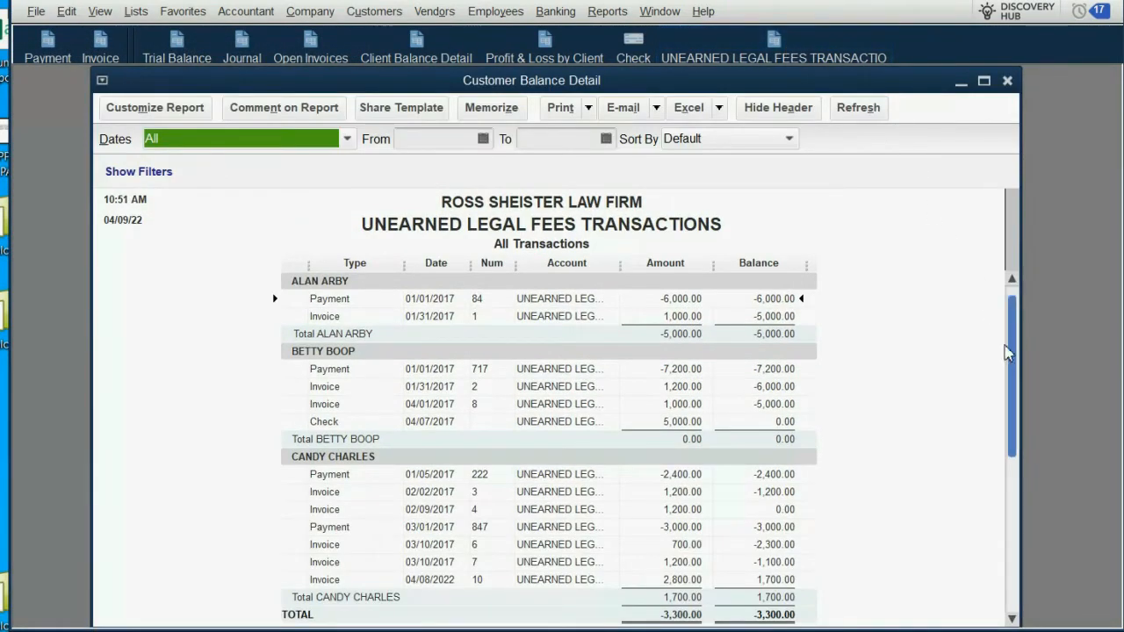
scroll(990, 463, "down", 1)
scroll(994, 532, "up", 1)
scroll(1010, 470, "down", 1)
left_click_drag(1008, 469, 1026, 341)
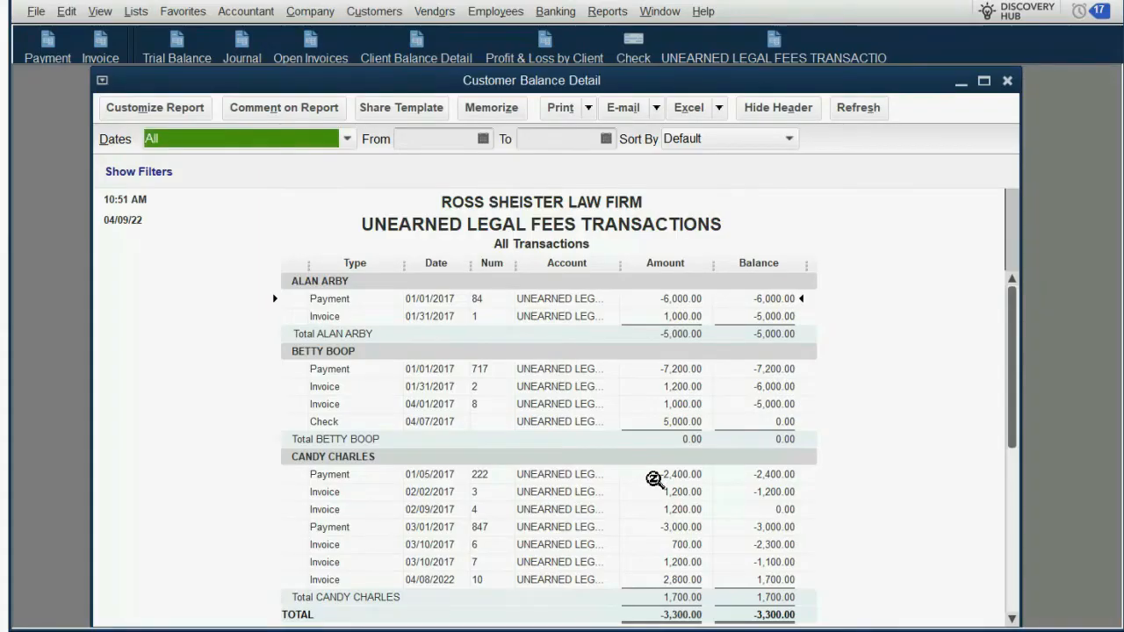
key("Escape")
Step: Open a fresh Customer Balance Detail report from the customers and receivables reports
left_click(603, 12)
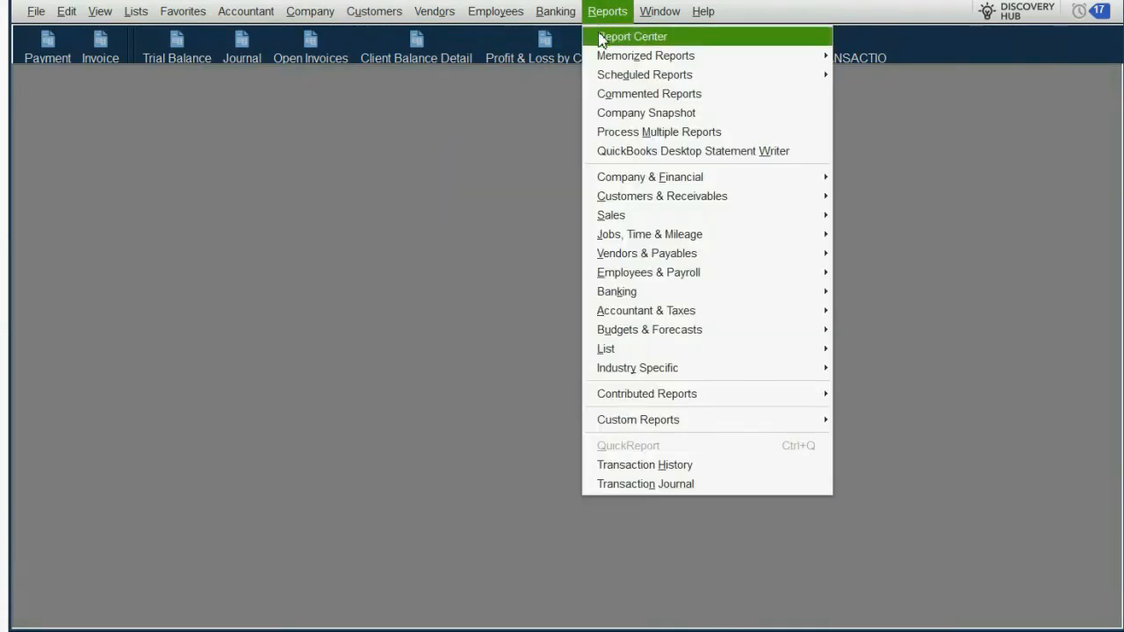
mouse_move(653, 197)
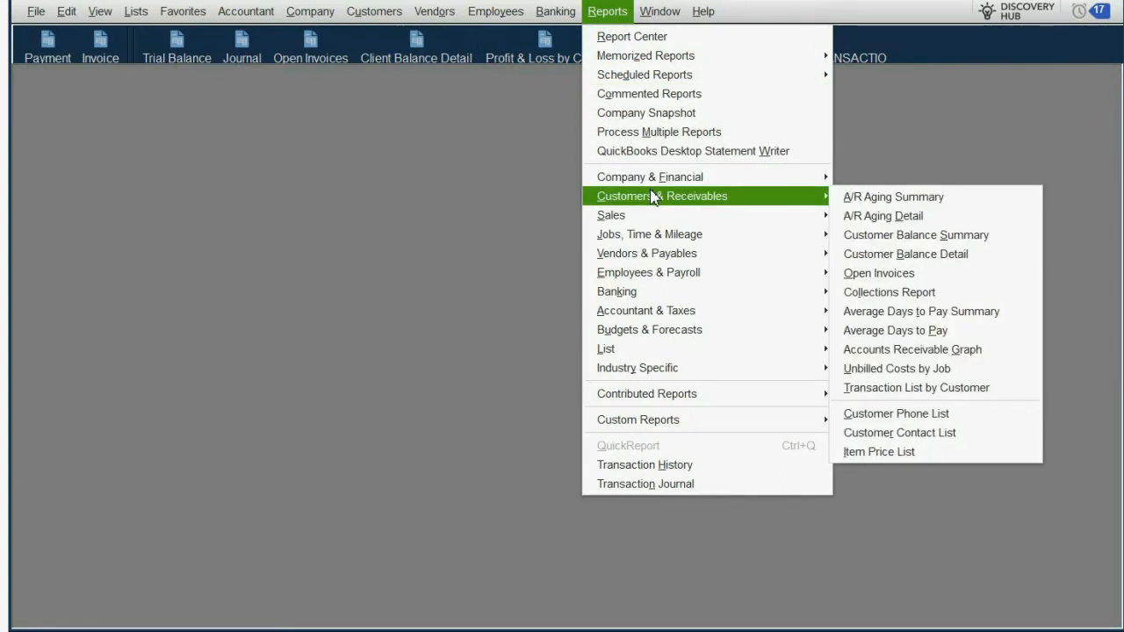
left_click(905, 253)
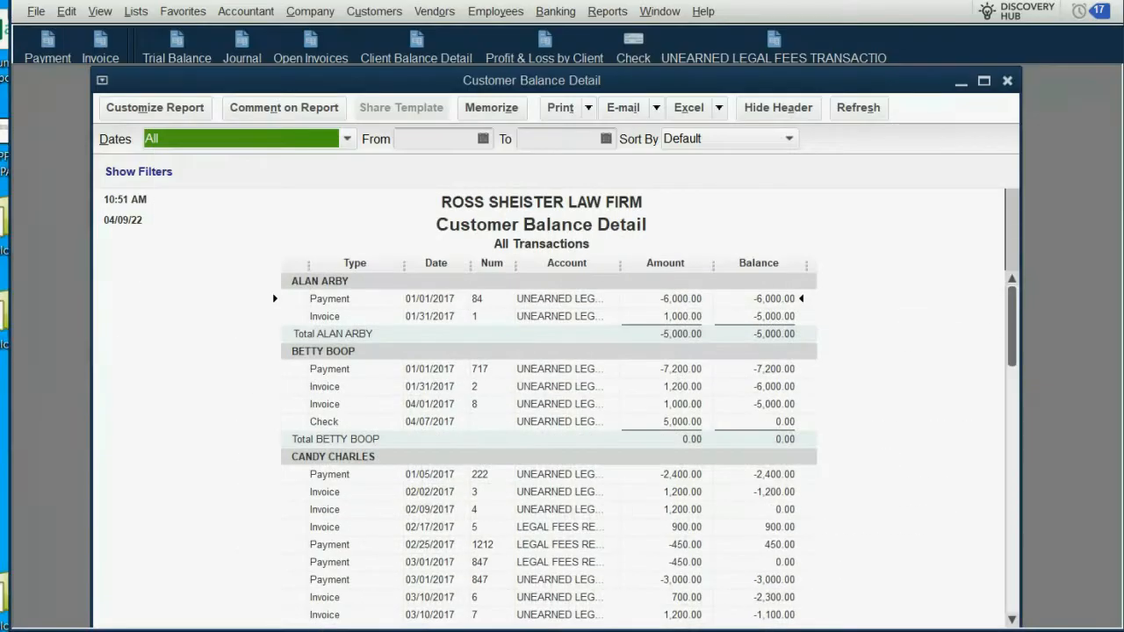
Step: Filter the new Customer Balance Detail report to the COLLECTIONS FROM LAWSUIT PAYOUT account and apply the filter
left_click(174, 110)
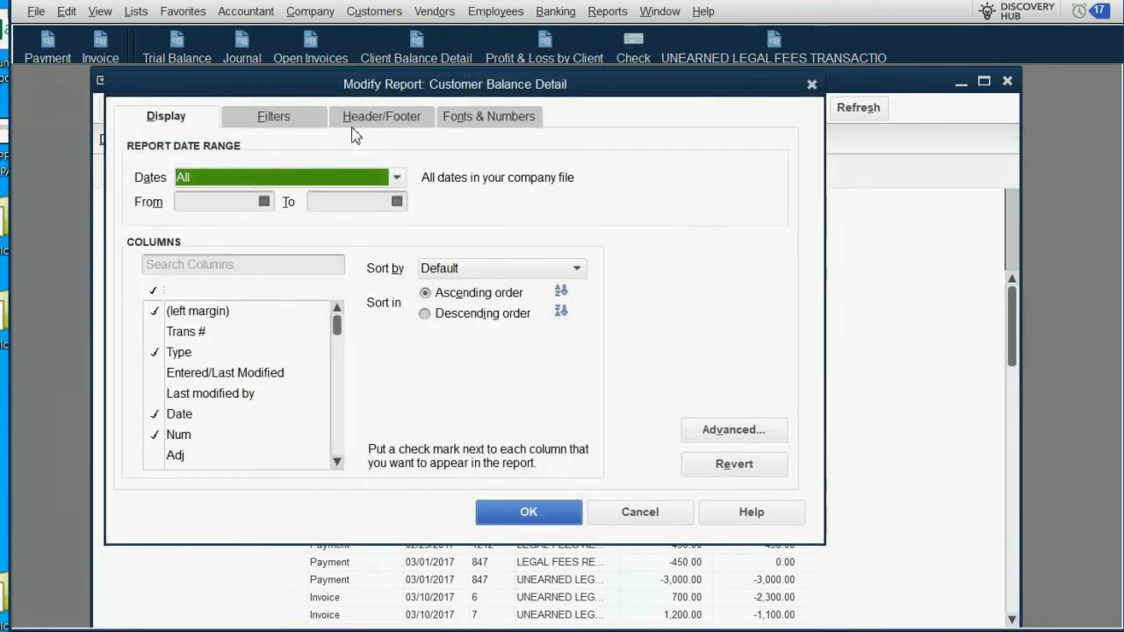
left_click(299, 120)
left_click(481, 208)
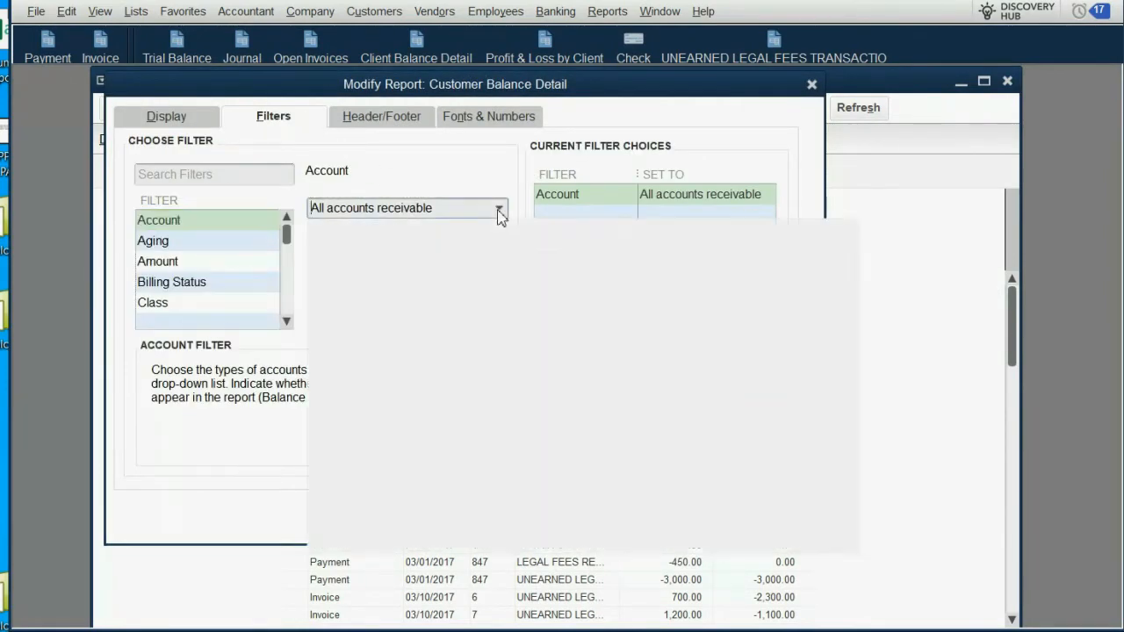
scroll(509, 330, "down", 3)
scroll(512, 332, "down", 6)
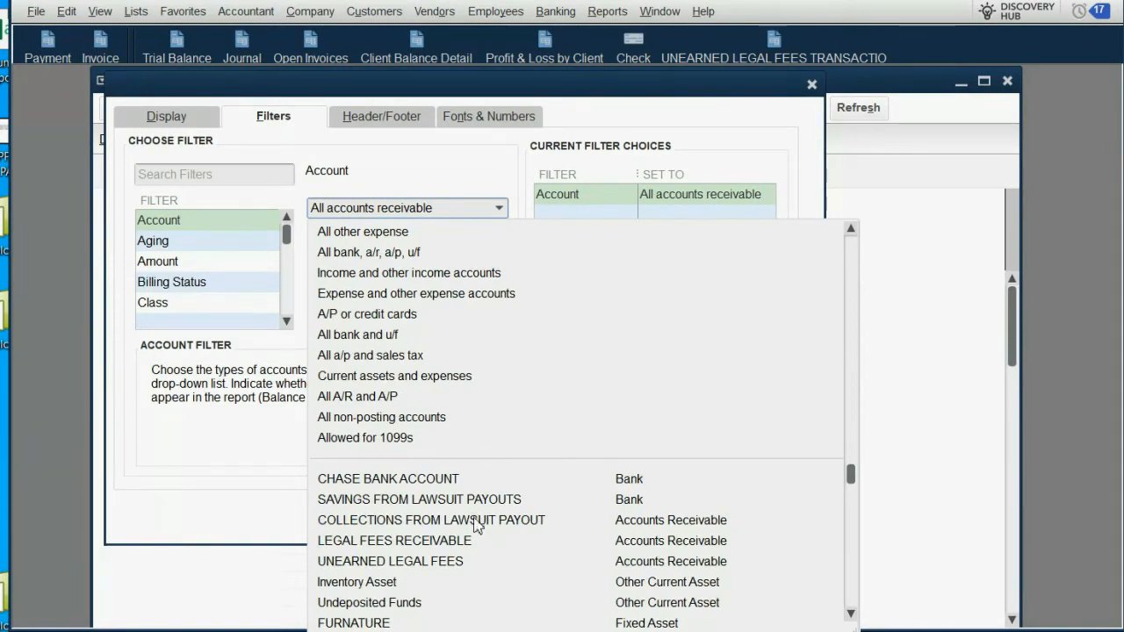
left_click(476, 520)
left_click(493, 520)
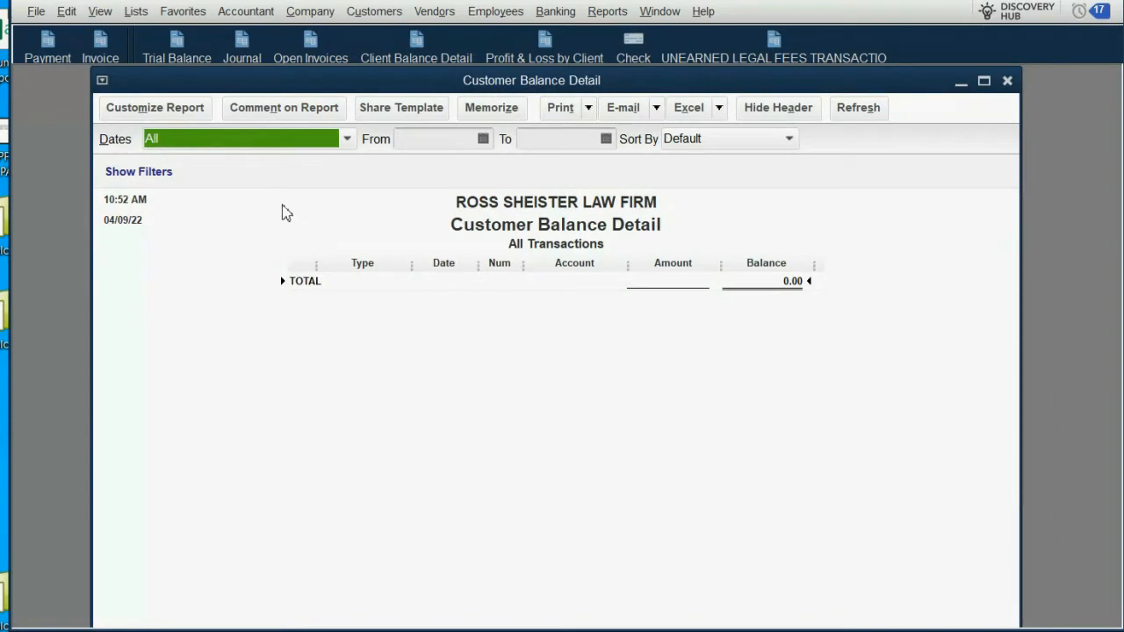
Step: Set the report title in the header settings to COLLECTIONS FROM LAWSUIT PAYOUTS
left_click(180, 111)
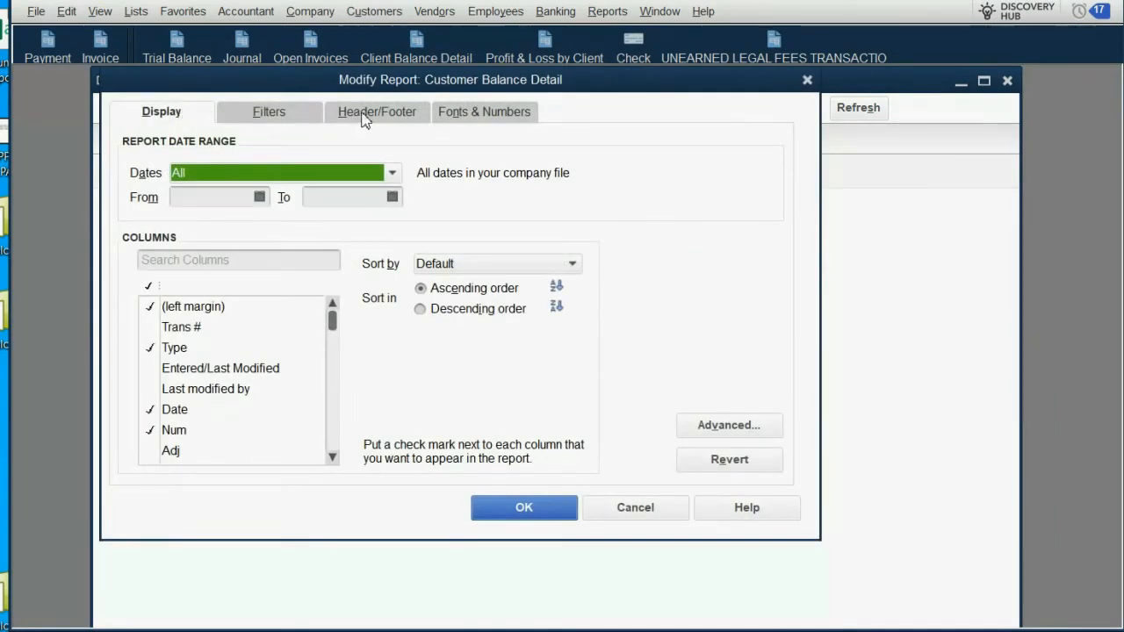
left_click(364, 119)
left_click_drag(422, 200, 253, 192)
type("CO")
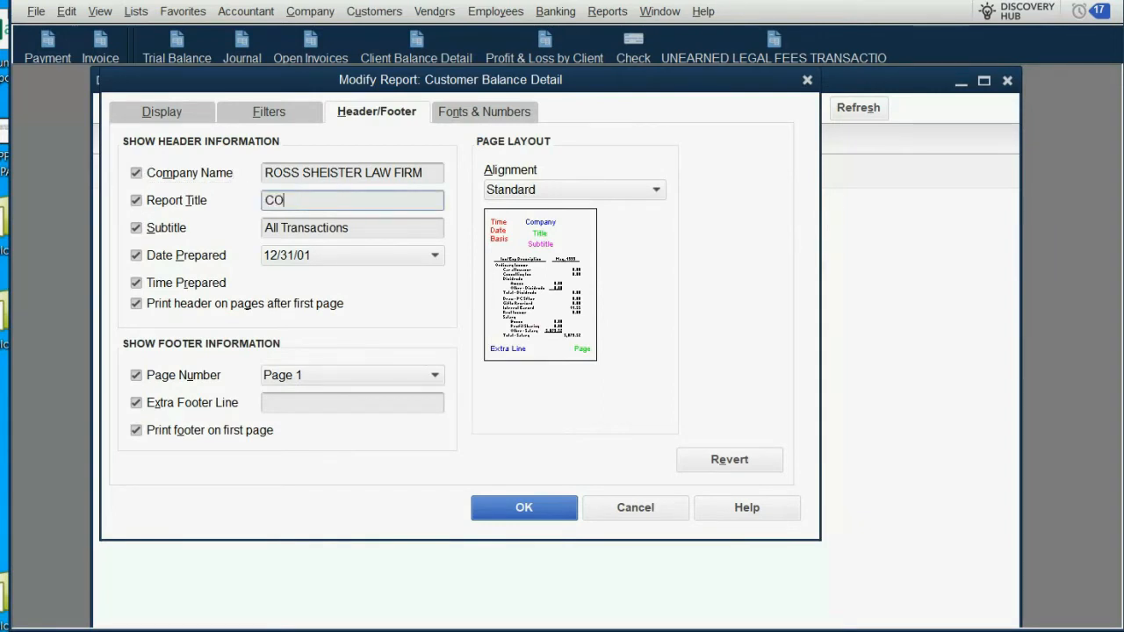
type("LLECTIONS FROM O")
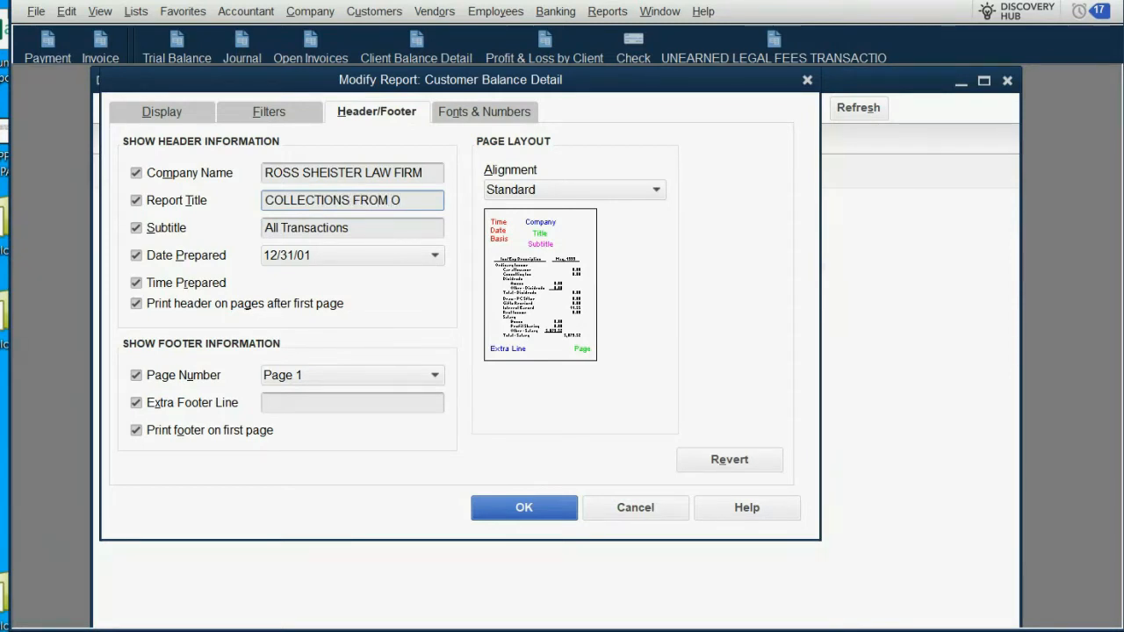
key("BackSpace")
type("LAWSUIT PA")
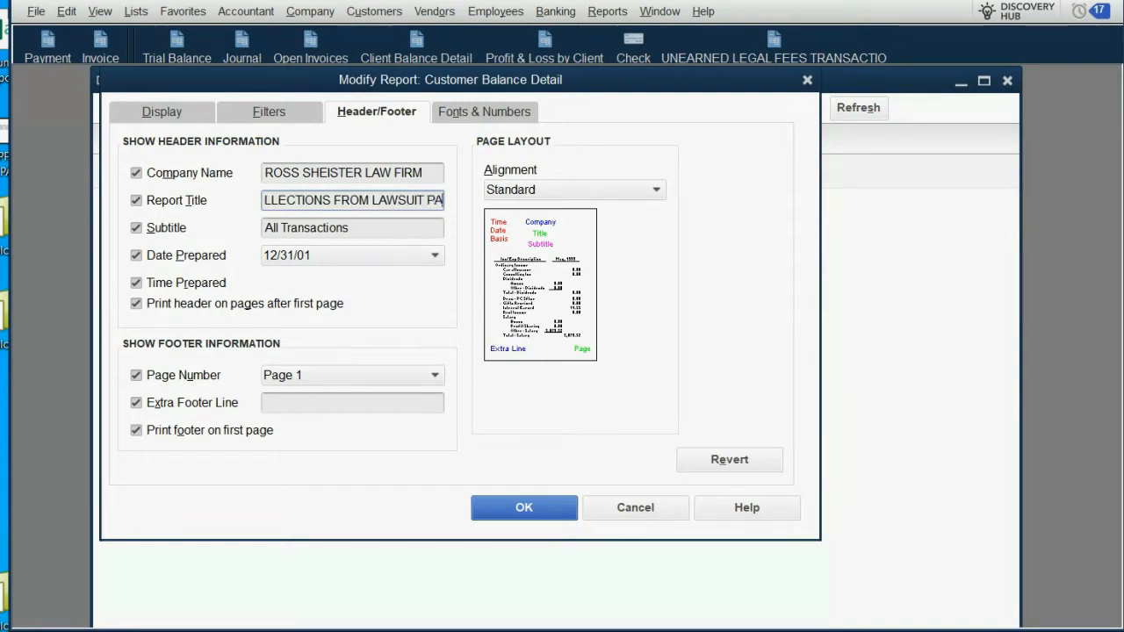
type("YOURS")
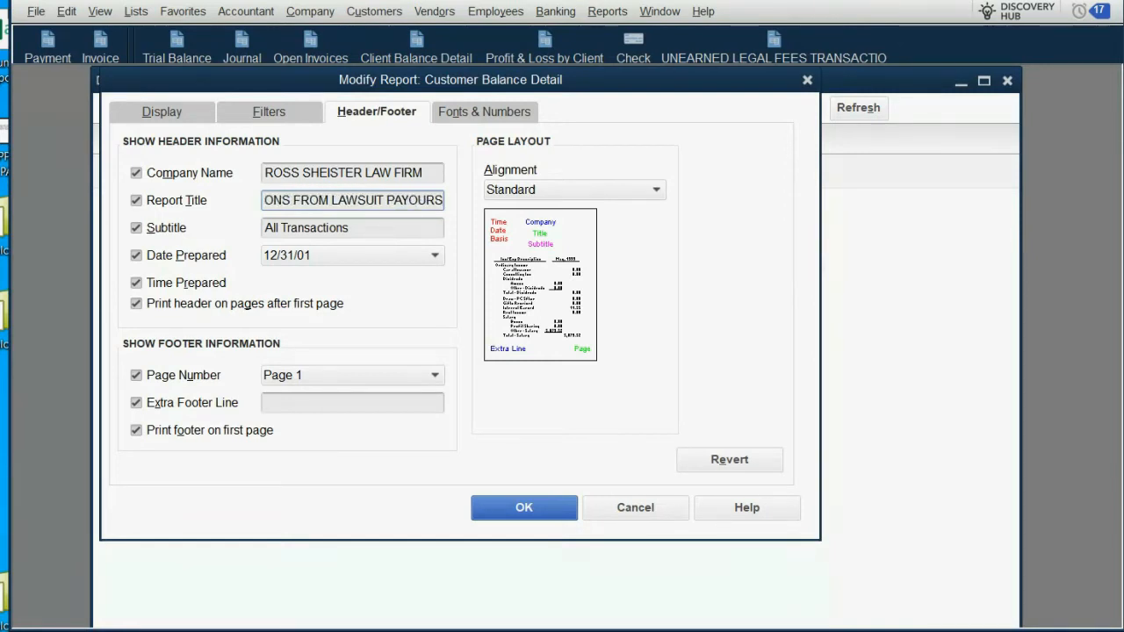
key("BackSpace")
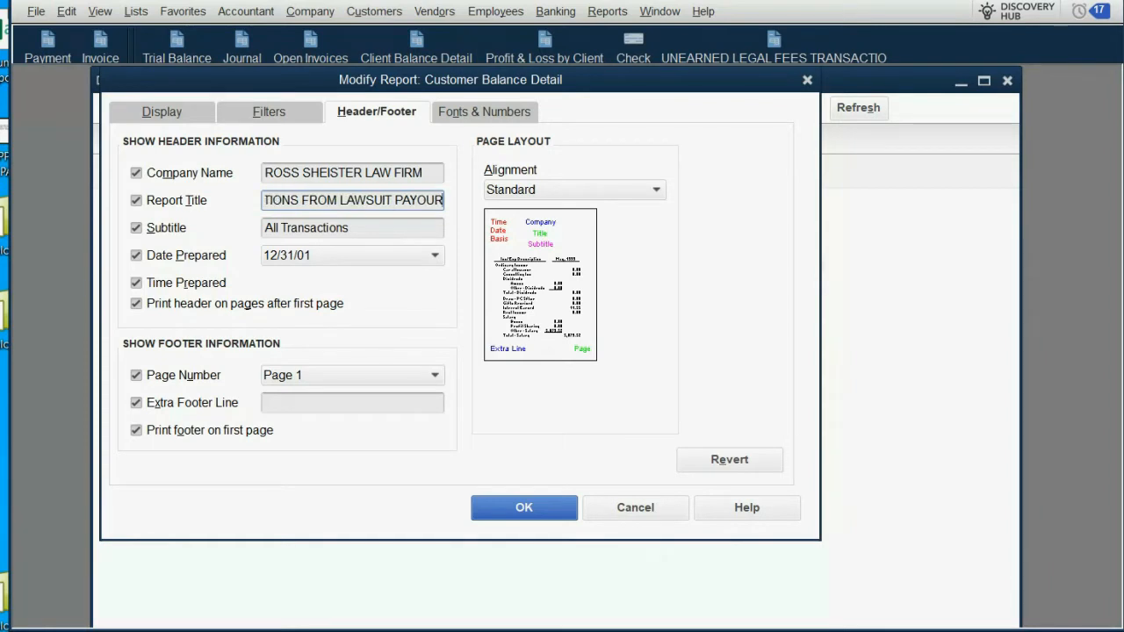
key("BackSpace")
type("TS")
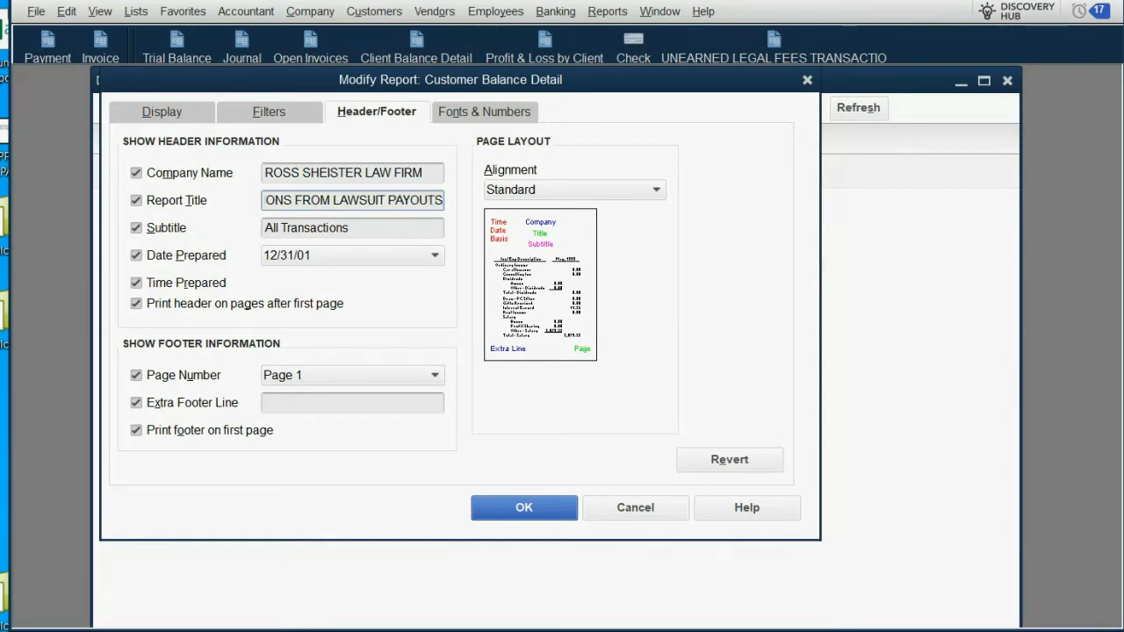
Step: Copy the entire report title text and apply the header changes to the report
key("shift+Home")
right_click(323, 210)
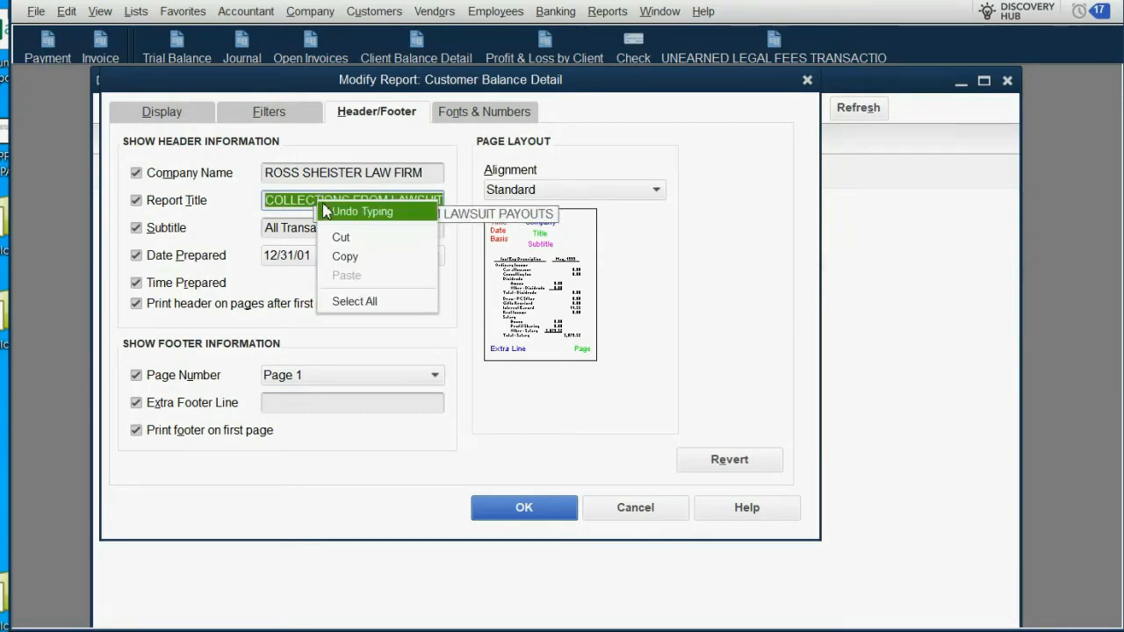
left_click(342, 256)
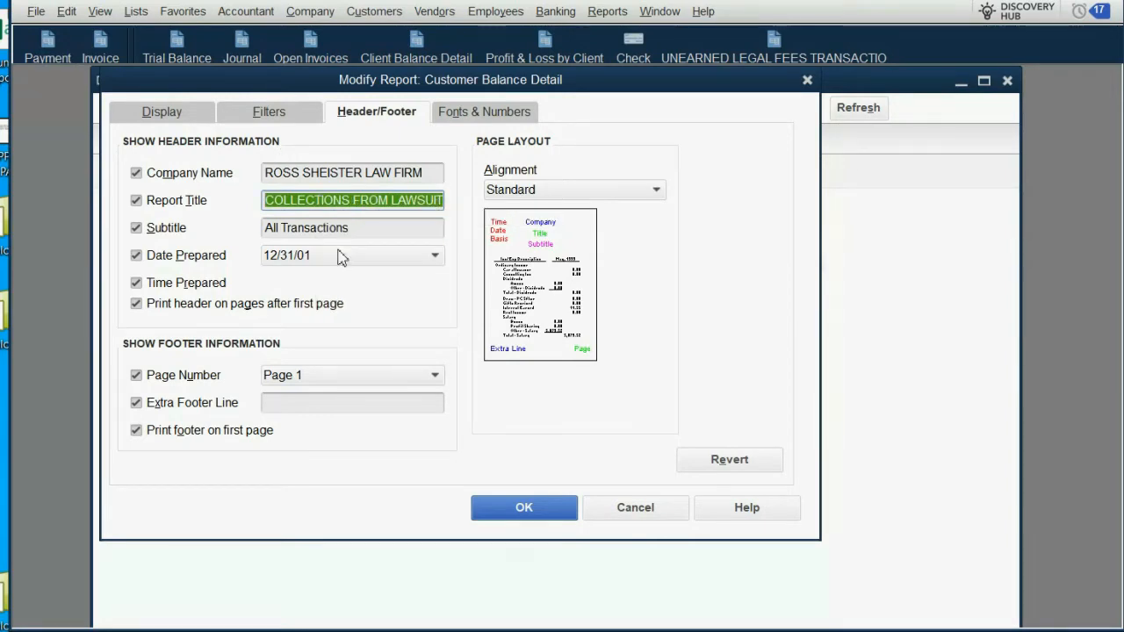
left_click(496, 516)
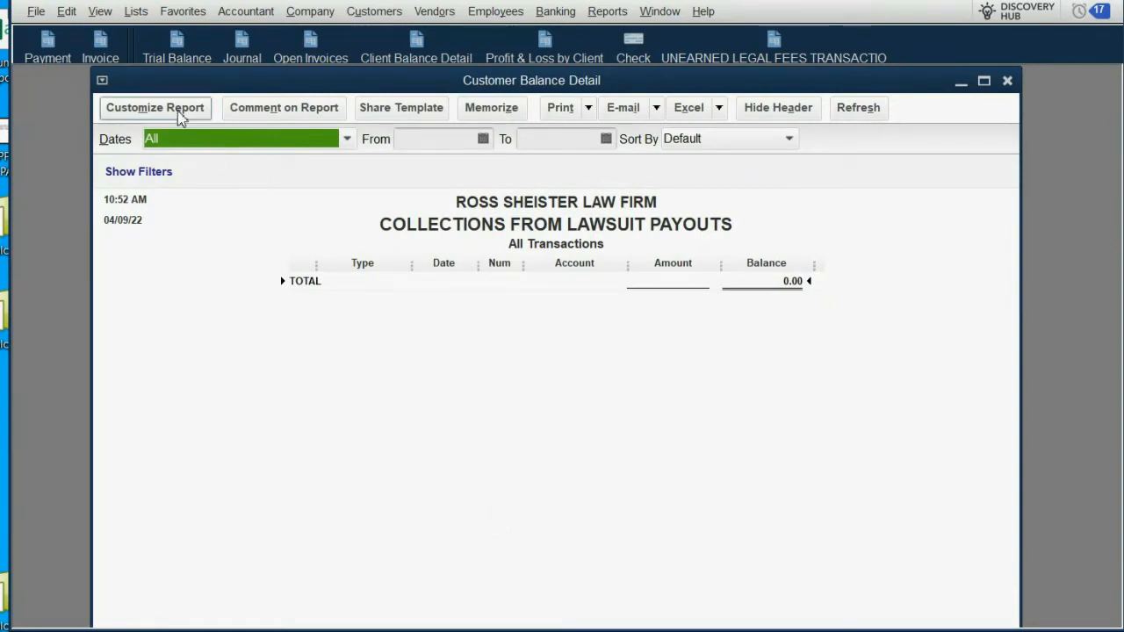
Step: Add the lawsuit payout report to the icon bar, pasting the copied title as its label, and close the report
left_click(100, 10)
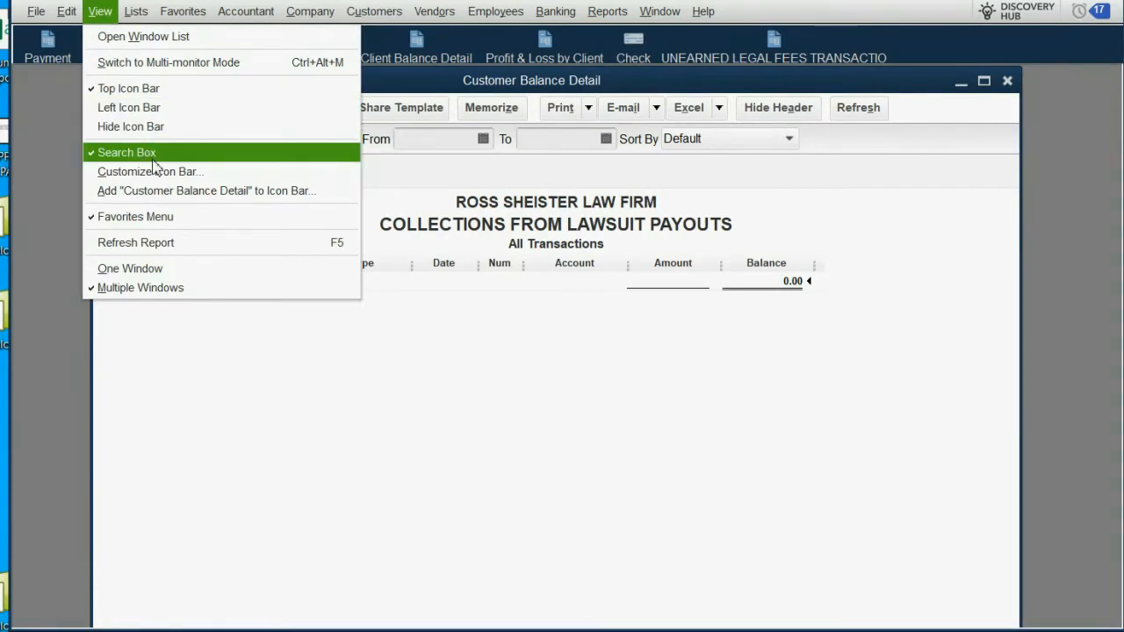
left_click(170, 192)
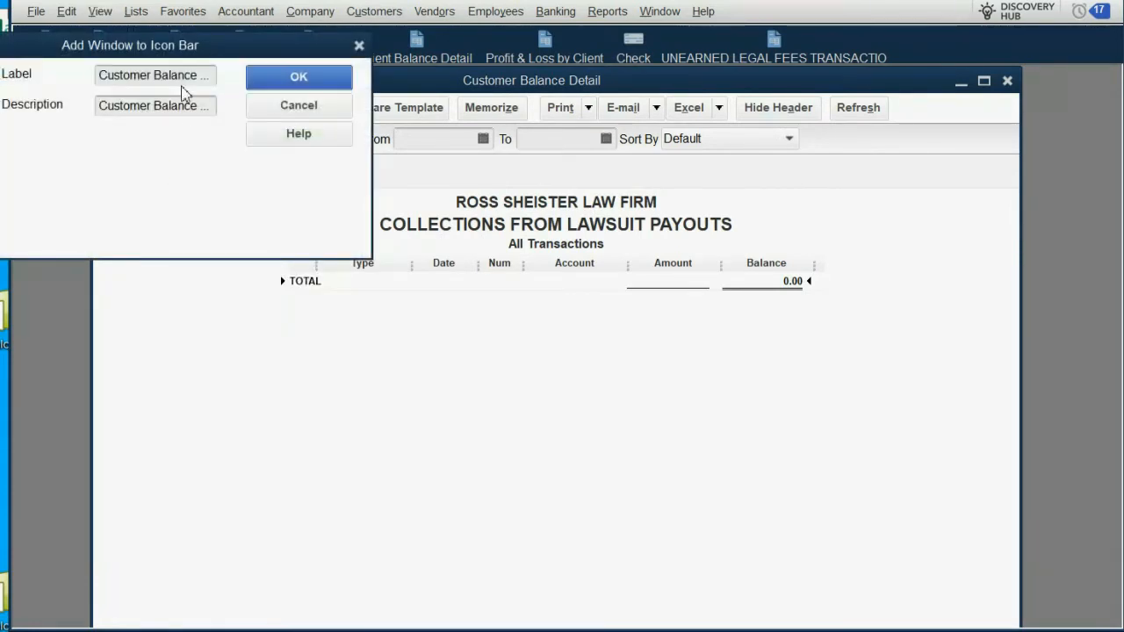
left_click_drag(187, 77, 236, 76)
key("BackSpace")
key("BackSpace")
key("BackSpace")
key("BackSpace")
key("BackSpace")
key("BackSpace")
key("BackSpace")
key("BackSpace")
key("BackSpace")
key("BackSpace")
key("BackSpace")
key("BackSpace")
key("BackSpace")
key("BackSpace")
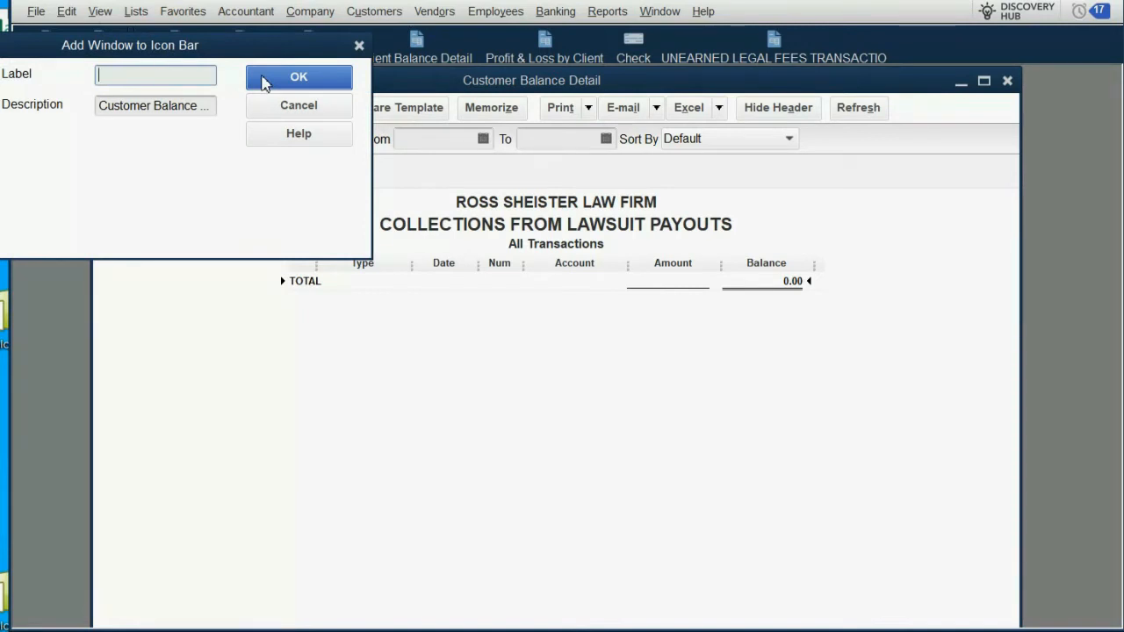
key("ctrl+v")
left_click(298, 78)
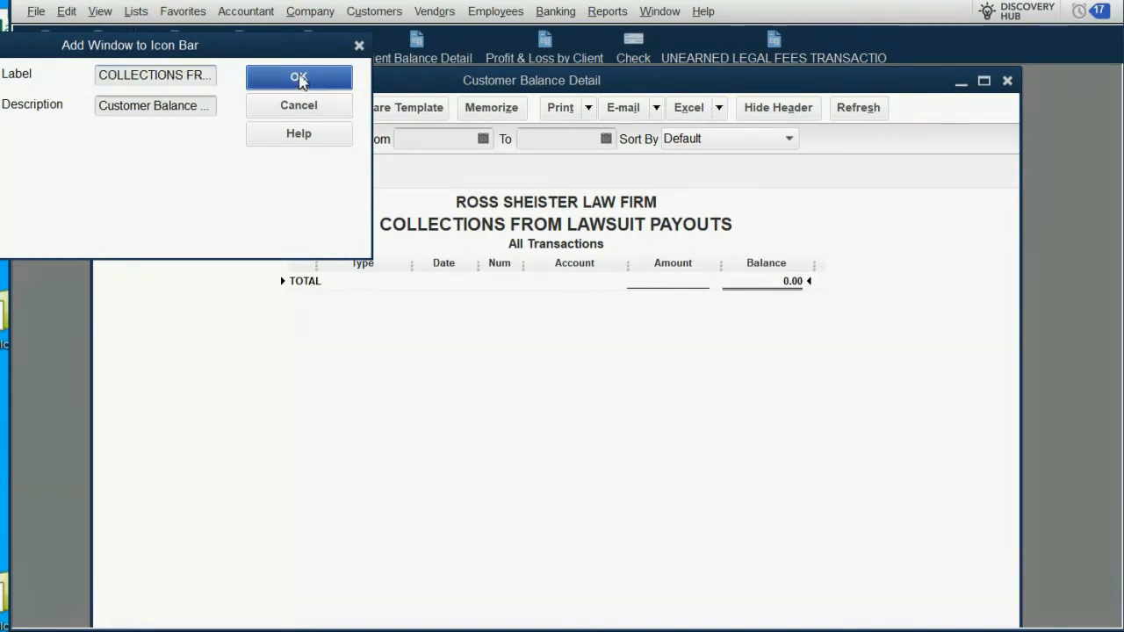
key("Escape")
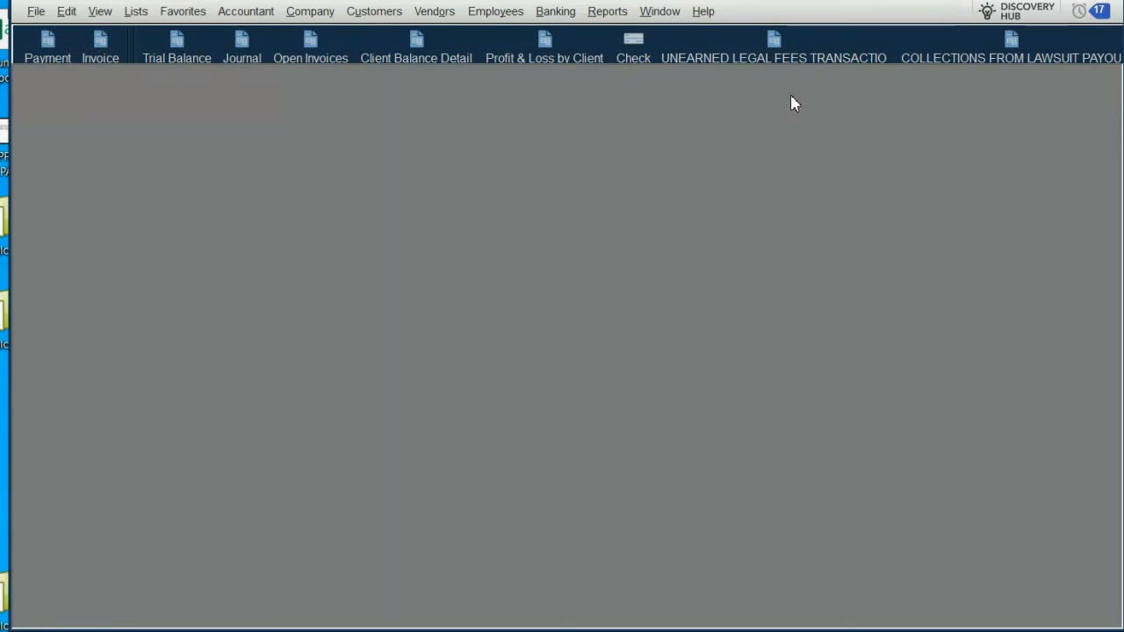
Step: Open the unearned legal fees report and the lawsuit payout collections report from their icon bar shortcuts to check them
left_click(794, 57)
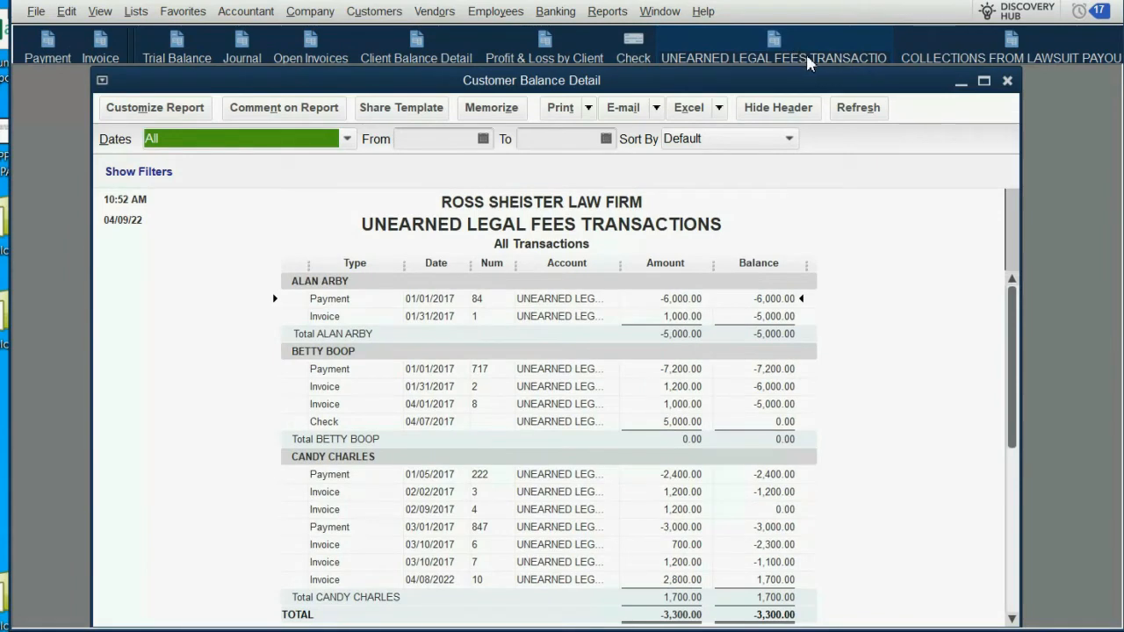
left_click(973, 58)
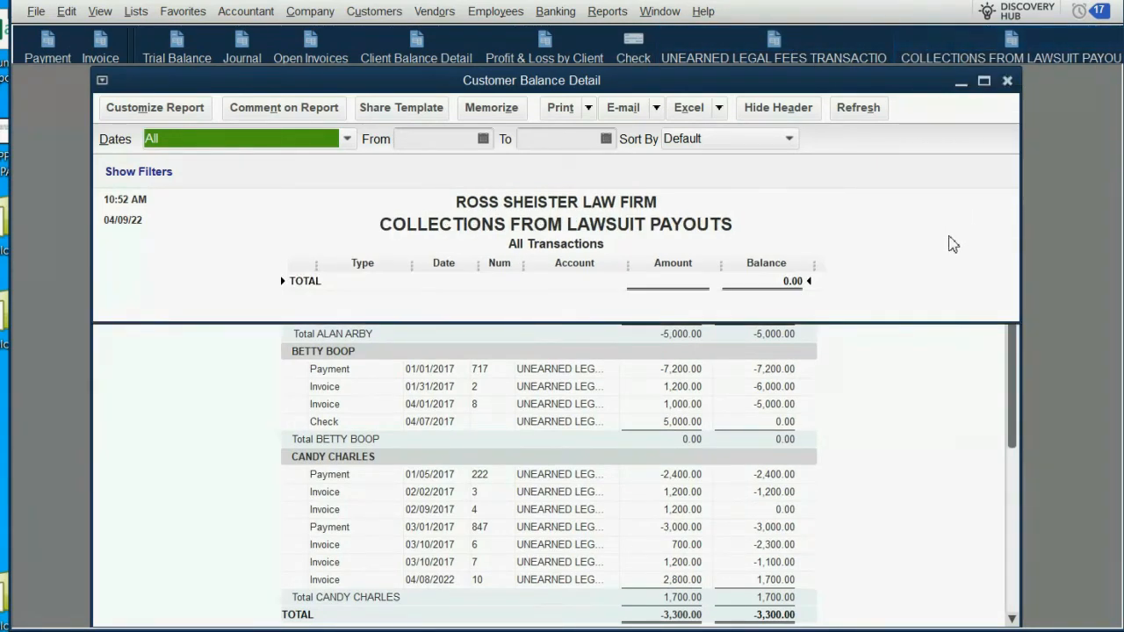
left_click(923, 322)
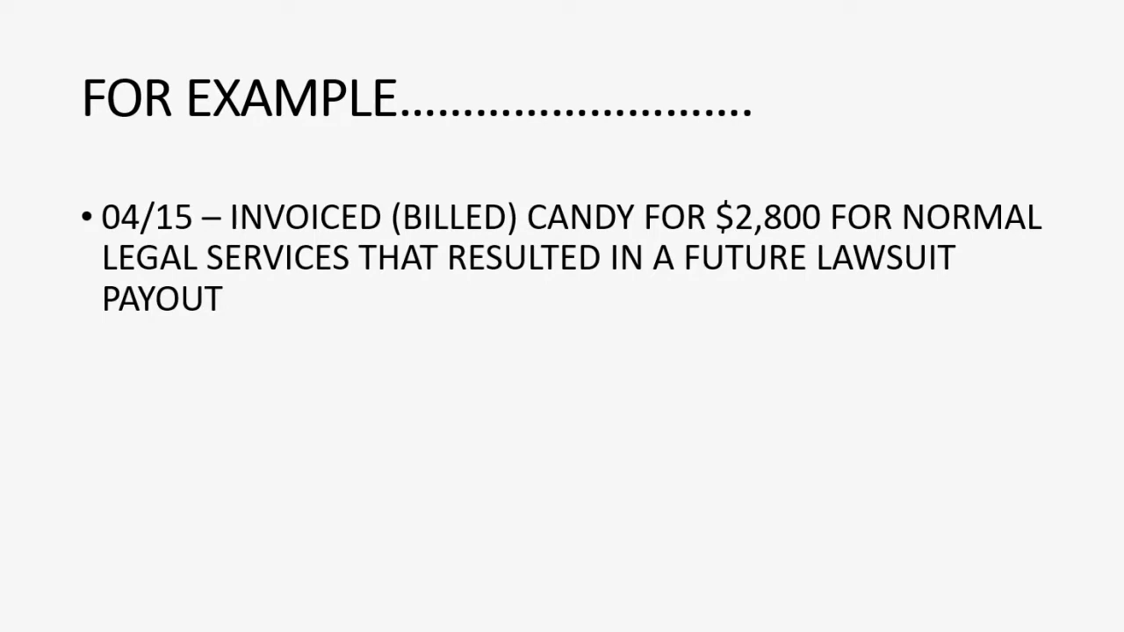
key("Right")
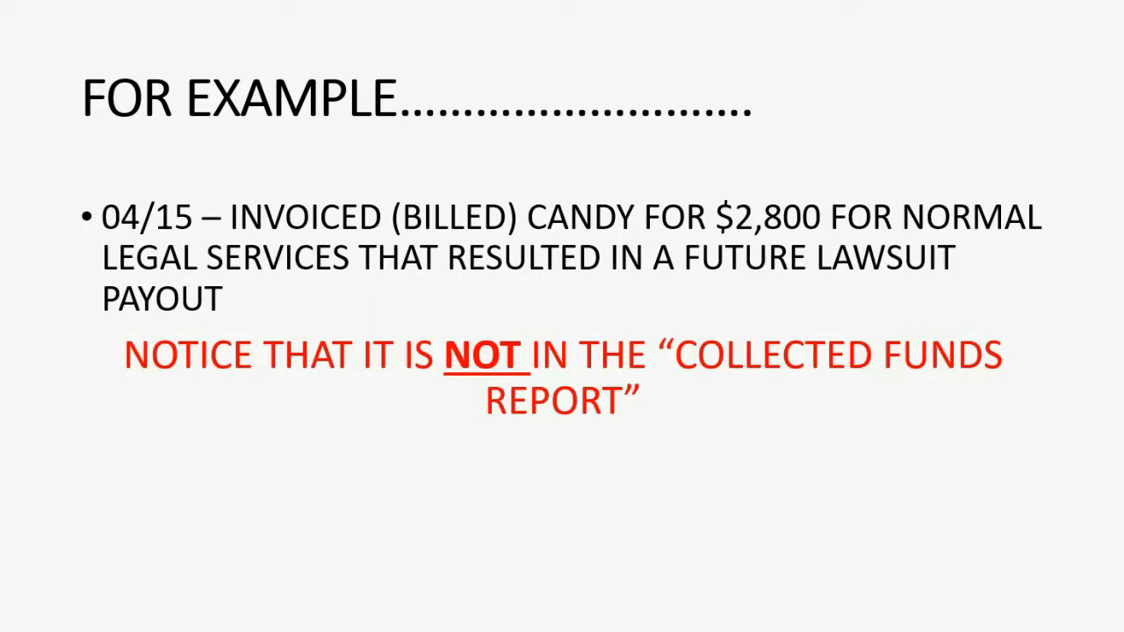
key("Right")
key("Left")
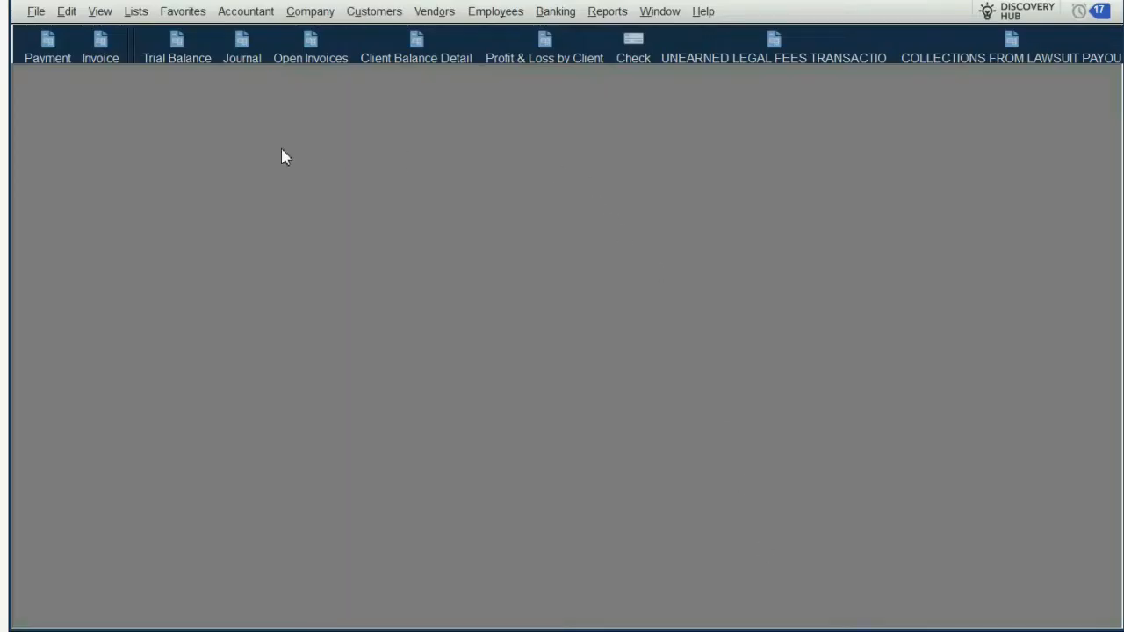
Step: Start a new invoice and set its date to 04/15/2017
left_click(102, 48)
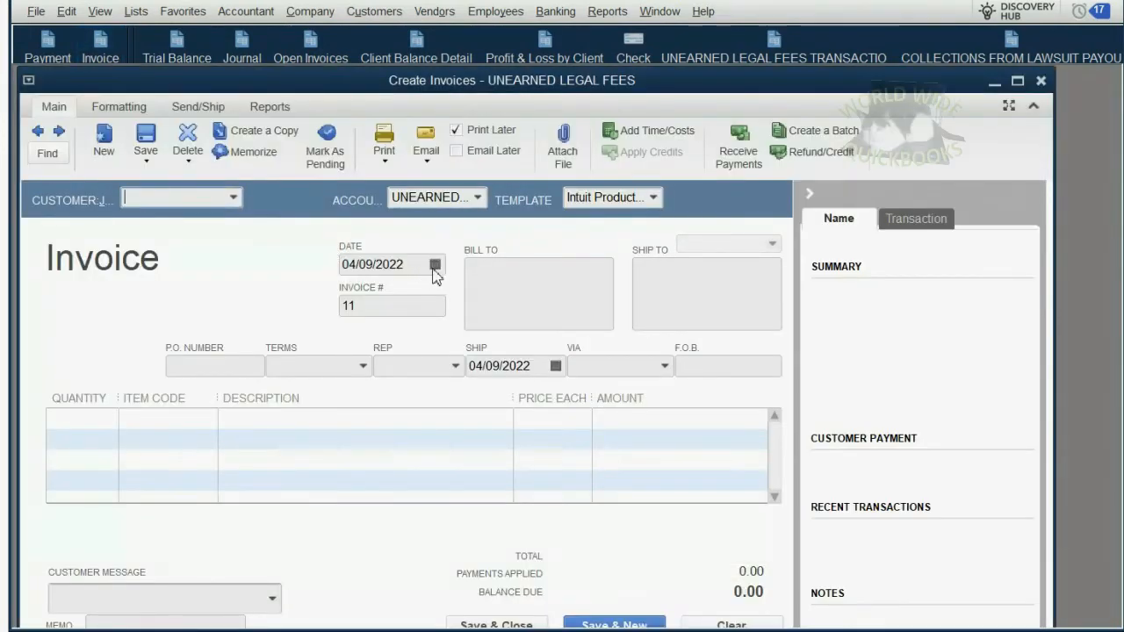
left_click(435, 266)
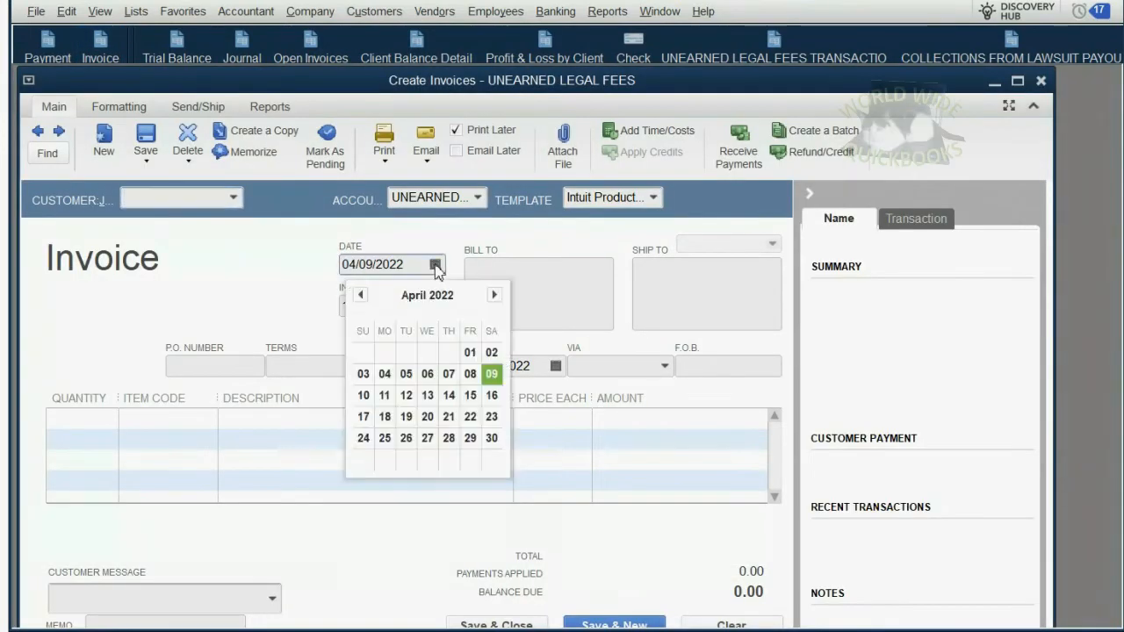
left_click(470, 396)
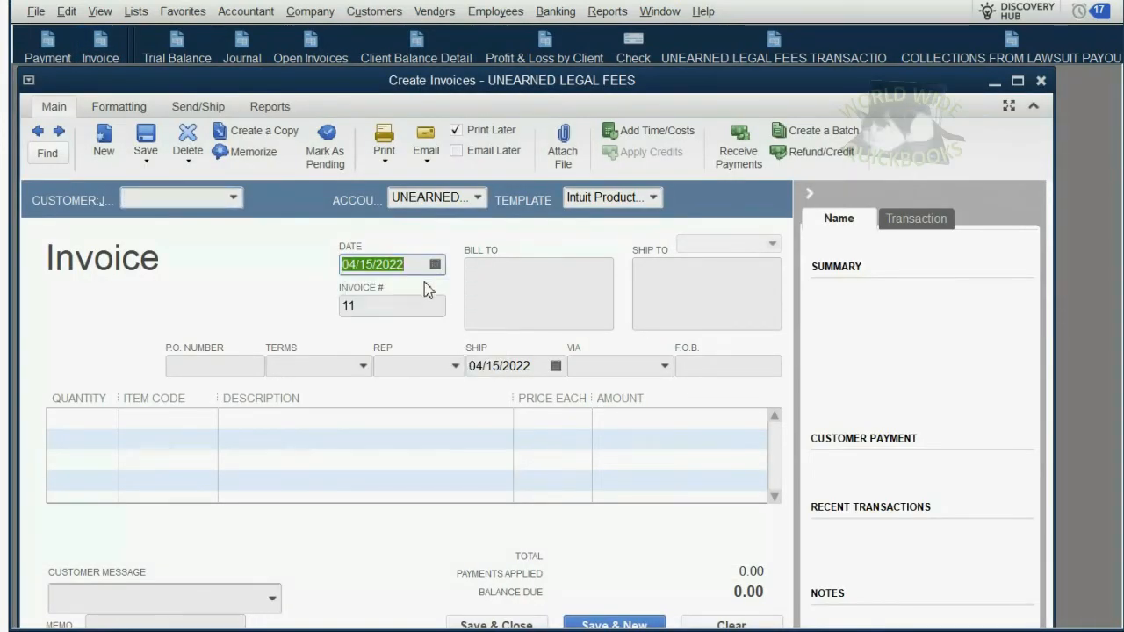
key("BackSpace")
key("BackSpace")
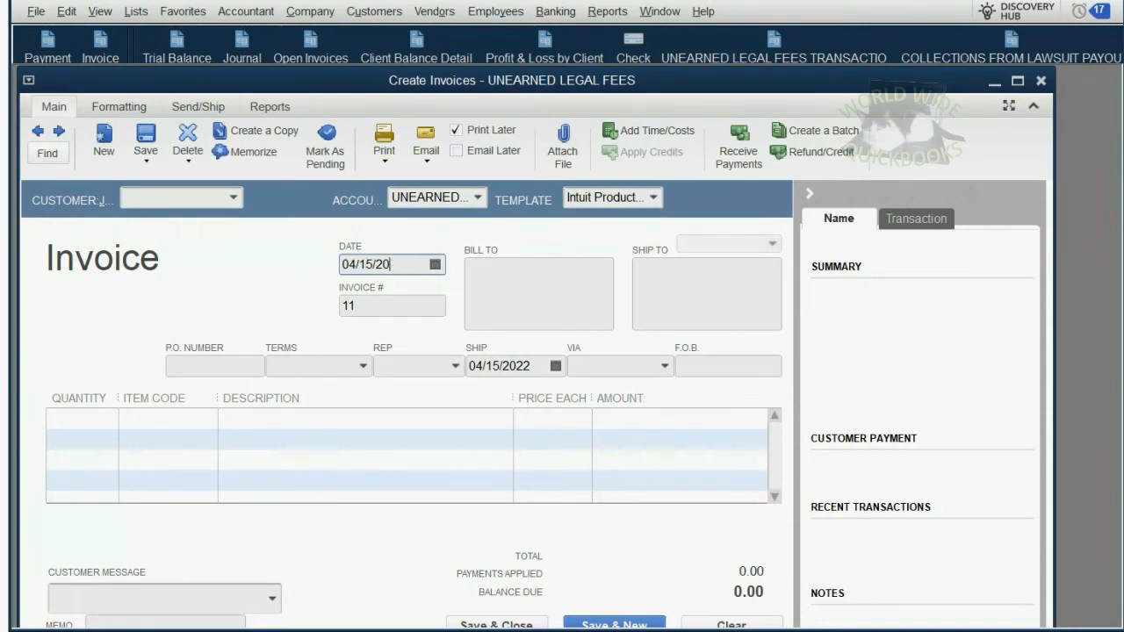
type("17")
key("Tab")
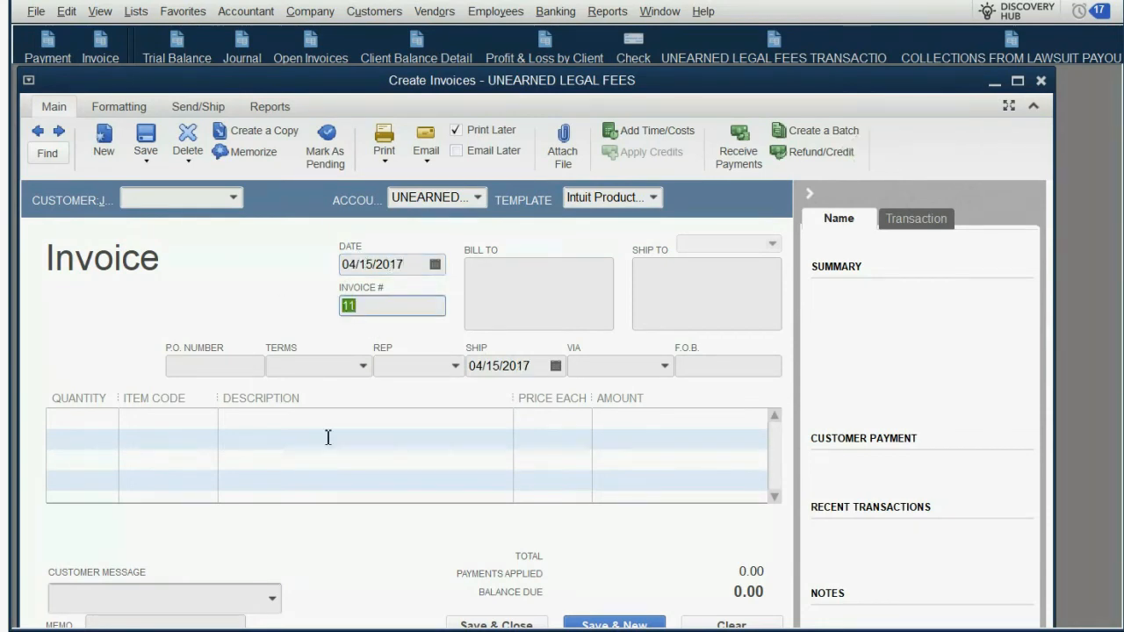
Step: Assign the invoice to the lawsuit client and add a LEGAL SERVICES RENDERED line with an amount of 2,800
left_click(233, 198)
left_click(209, 305)
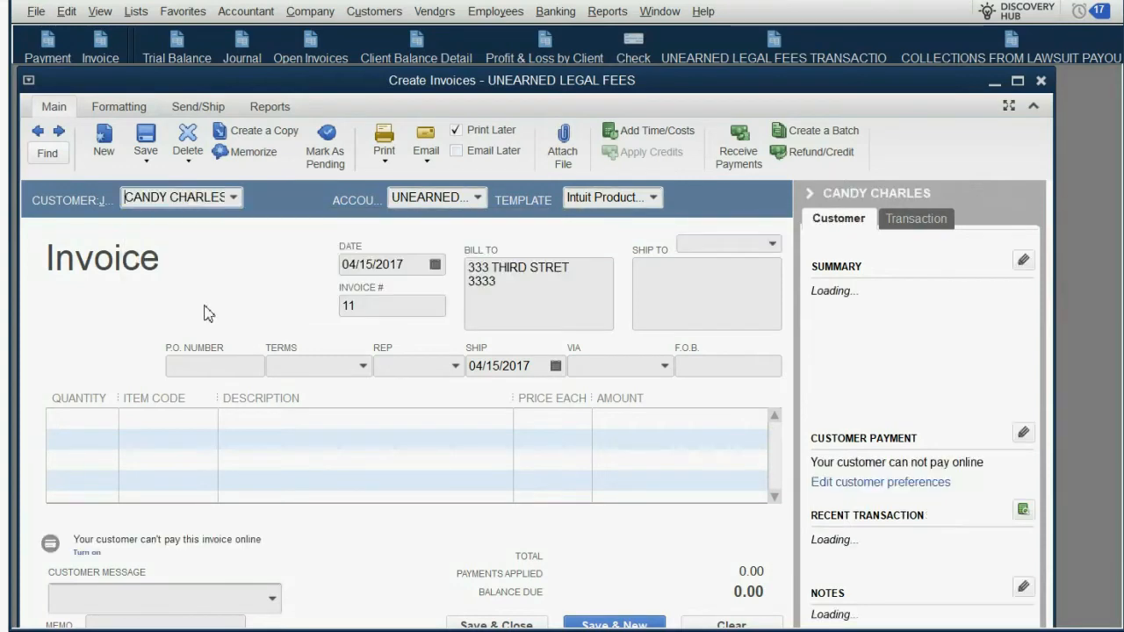
left_click(195, 420)
left_click(209, 420)
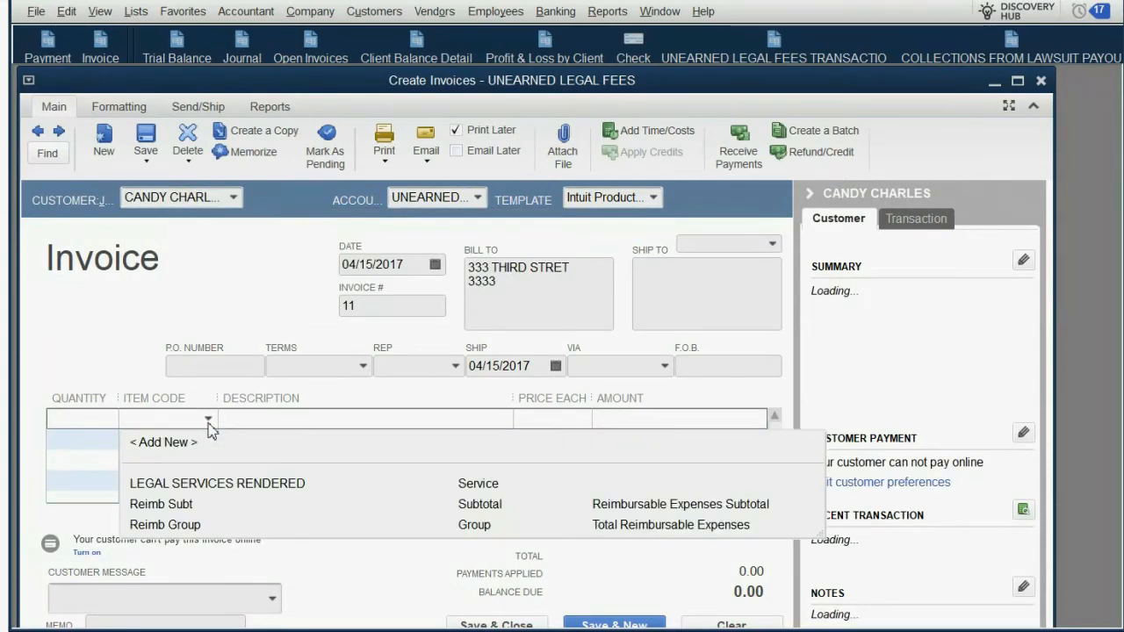
left_click(220, 479)
left_click(604, 421)
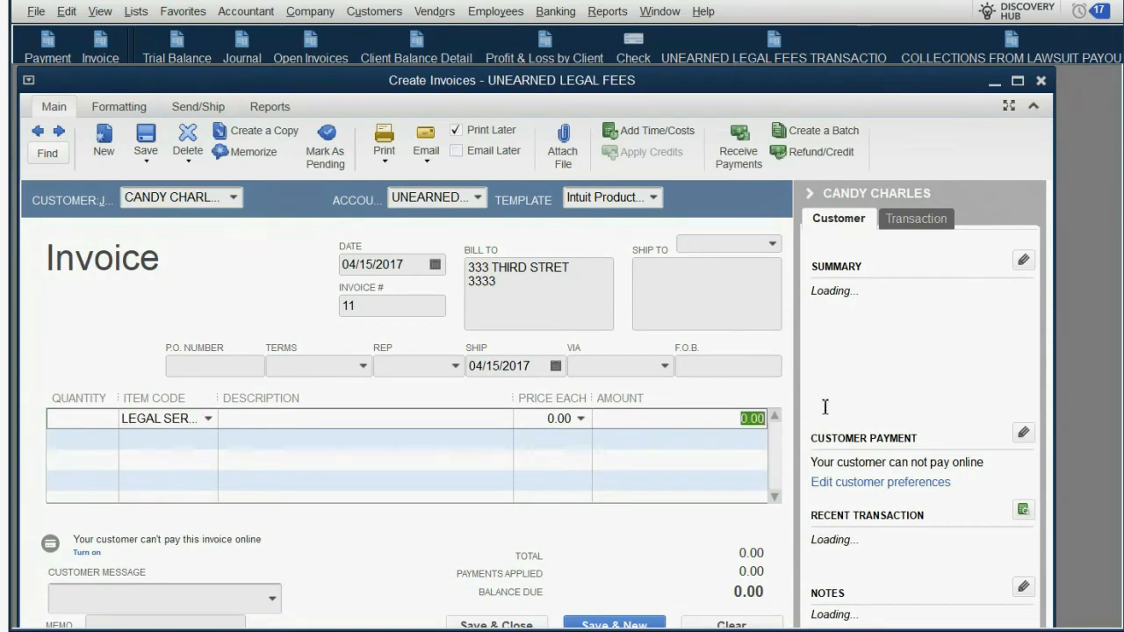
type("2,800")
key("Tab")
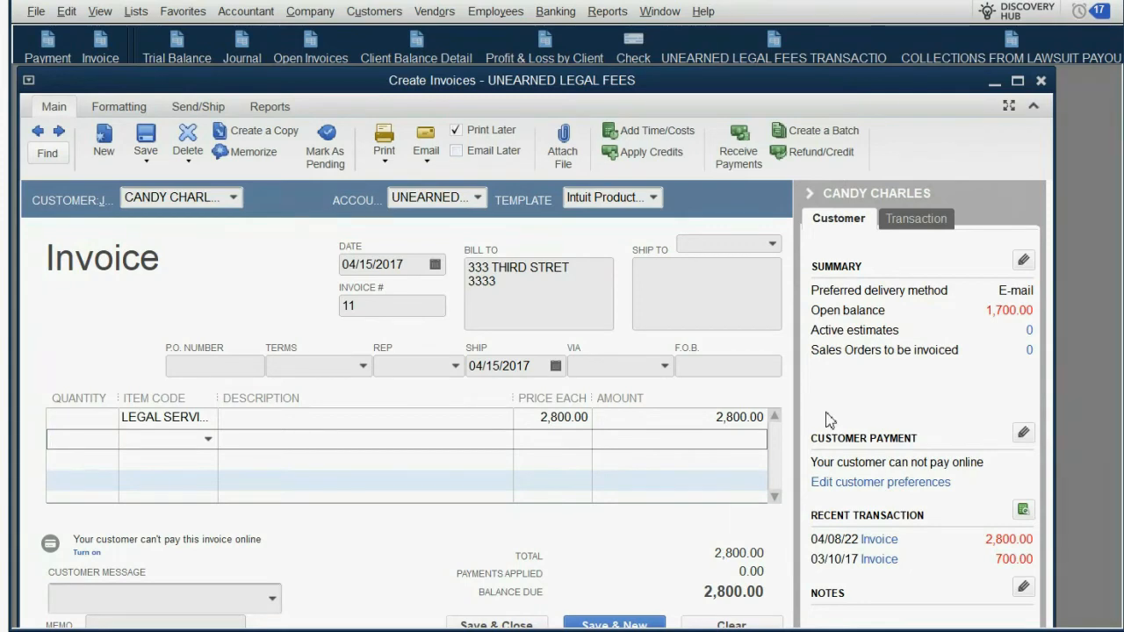
Step: Select UNEARNED LEGAL FEES as the invoice's receivable account, then save and close the invoice
left_click(479, 199)
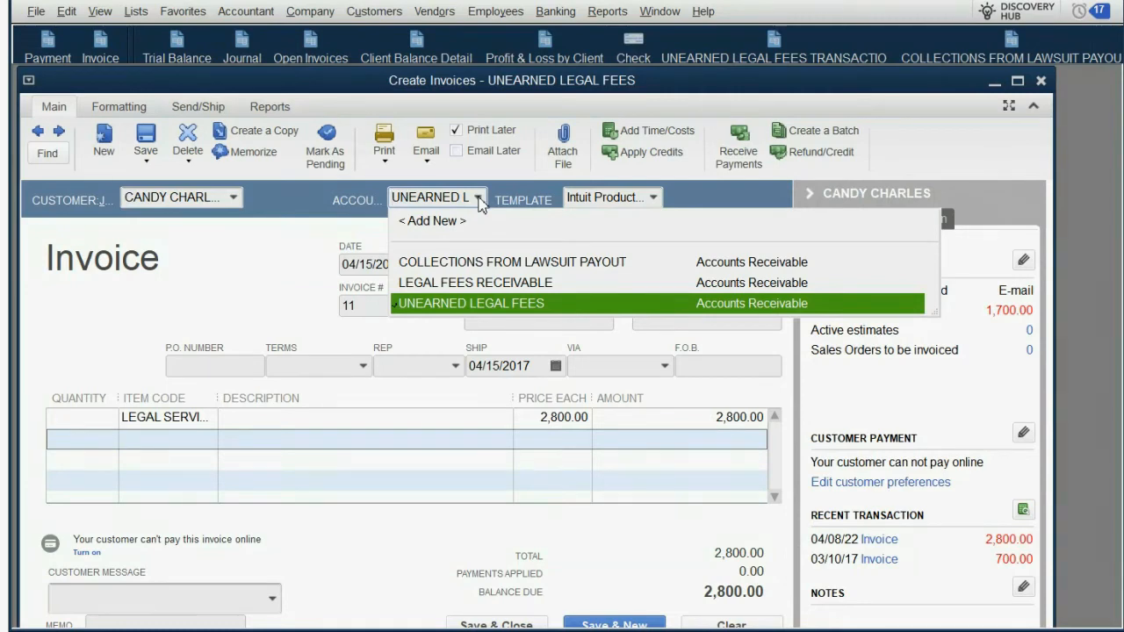
left_click(472, 303)
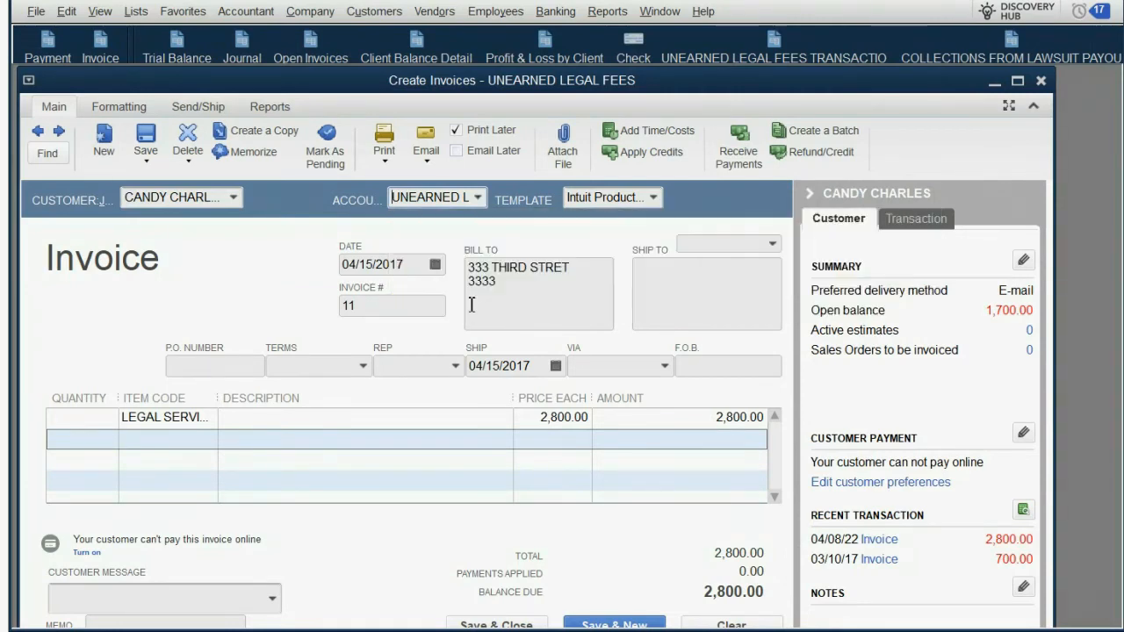
mouse_move(569, 88)
left_mouse_down()
mouse_move(596, 85)
mouse_move(577, 95)
left_mouse_up()
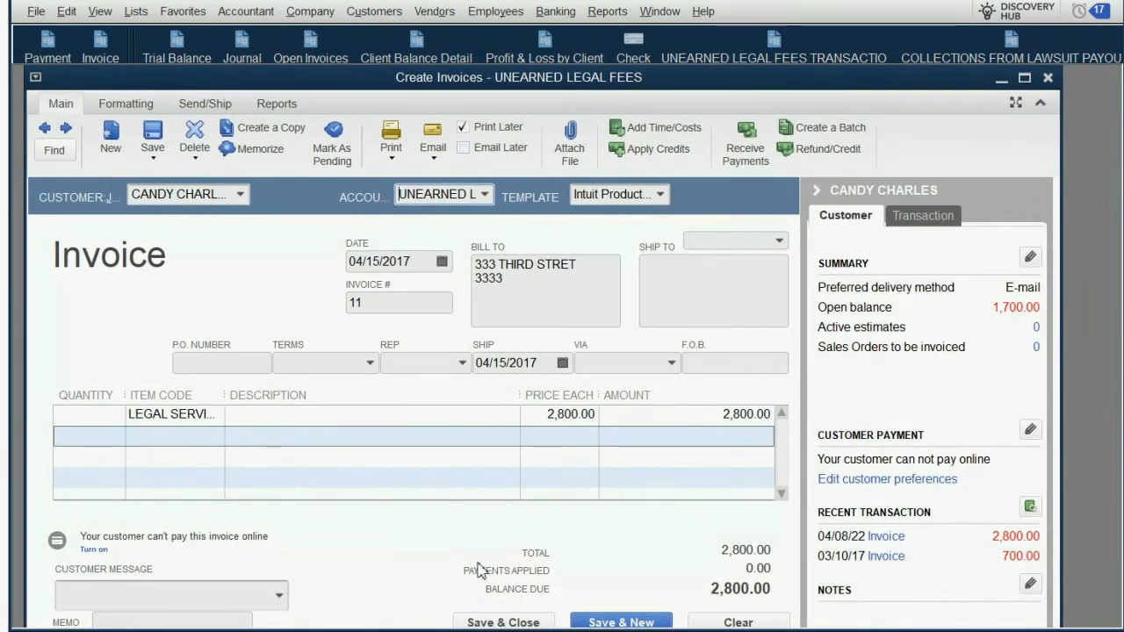
left_click(496, 622)
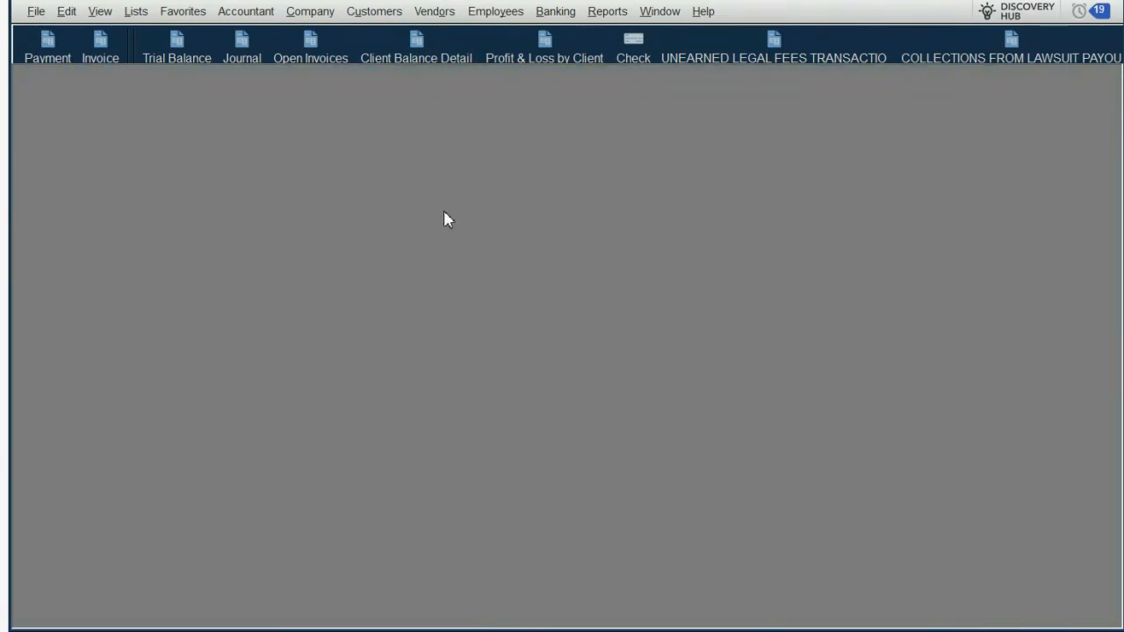
Step: Check the new invoice's effect in the lawsuit payout collections, unearned legal fees and trial balance reports, and close them
left_click(980, 58)
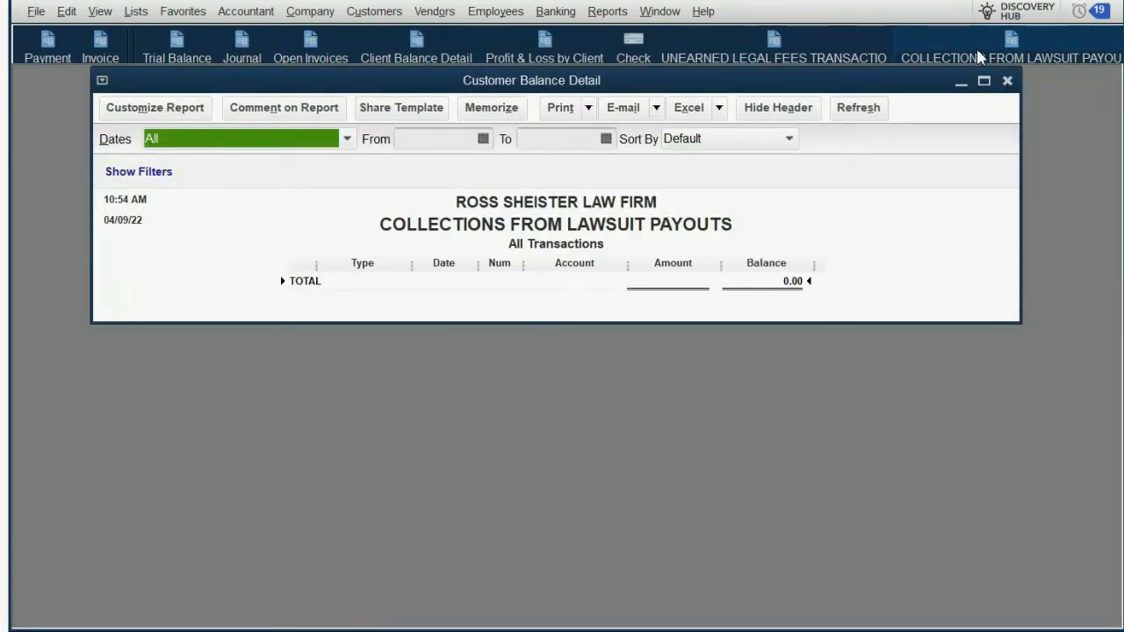
left_click(810, 56)
scroll(750, 228, "down", 2)
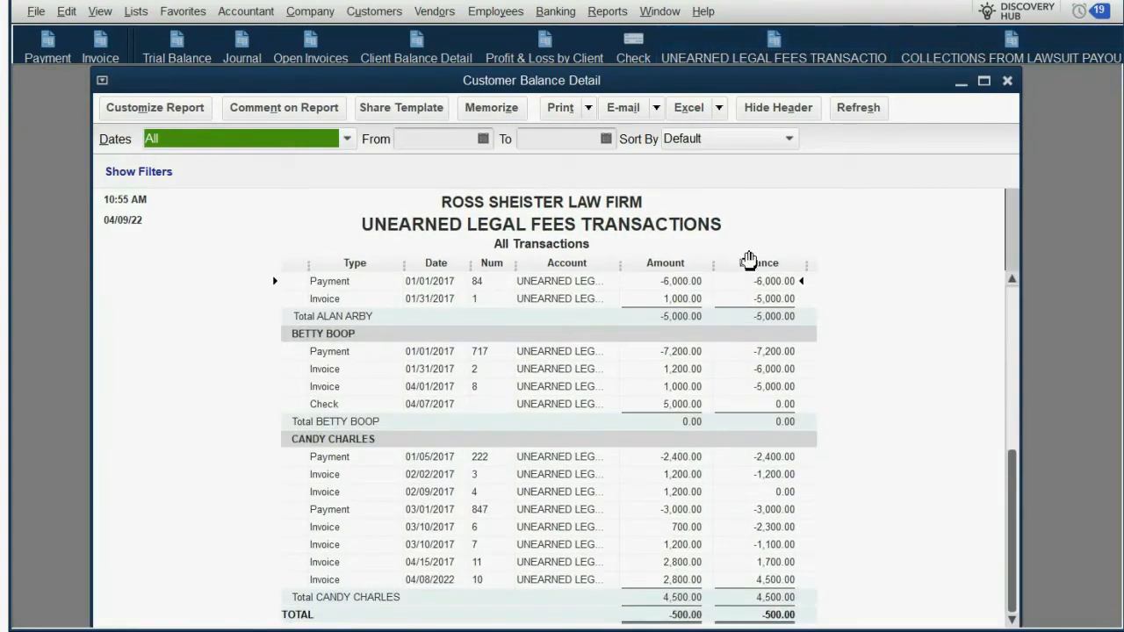
left_click(694, 581)
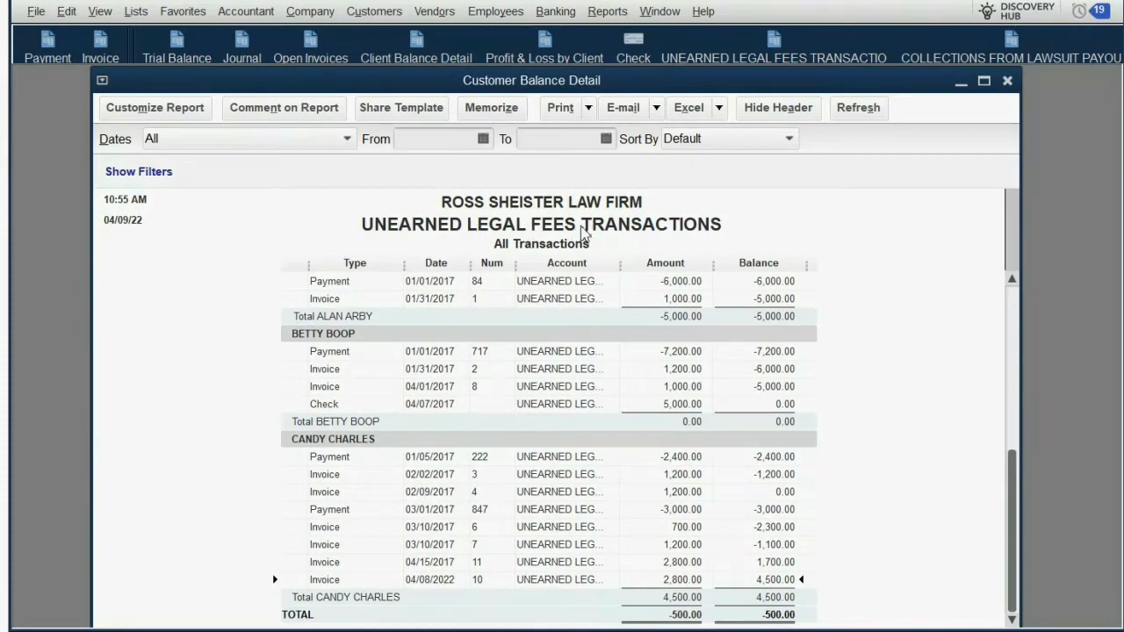
key("Escape")
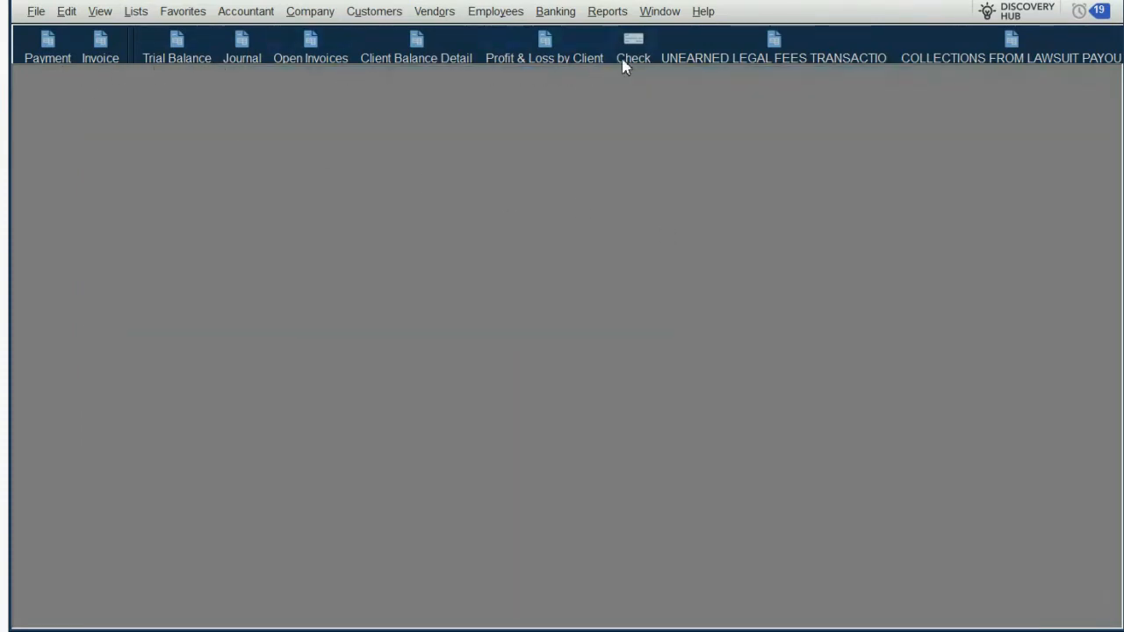
left_click(180, 49)
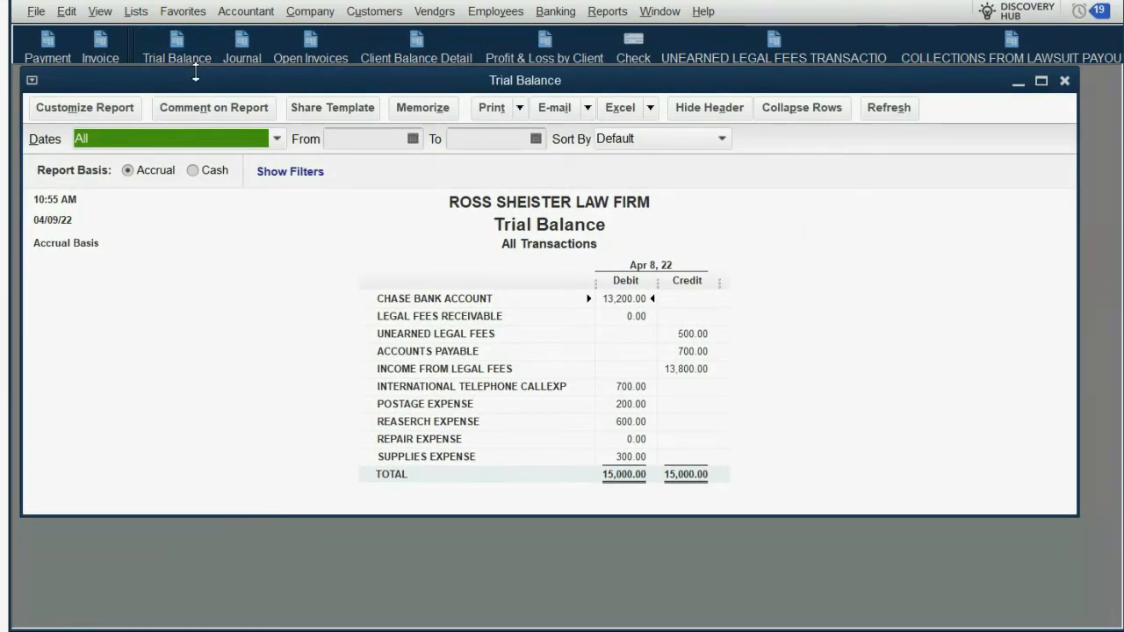
key("Escape")
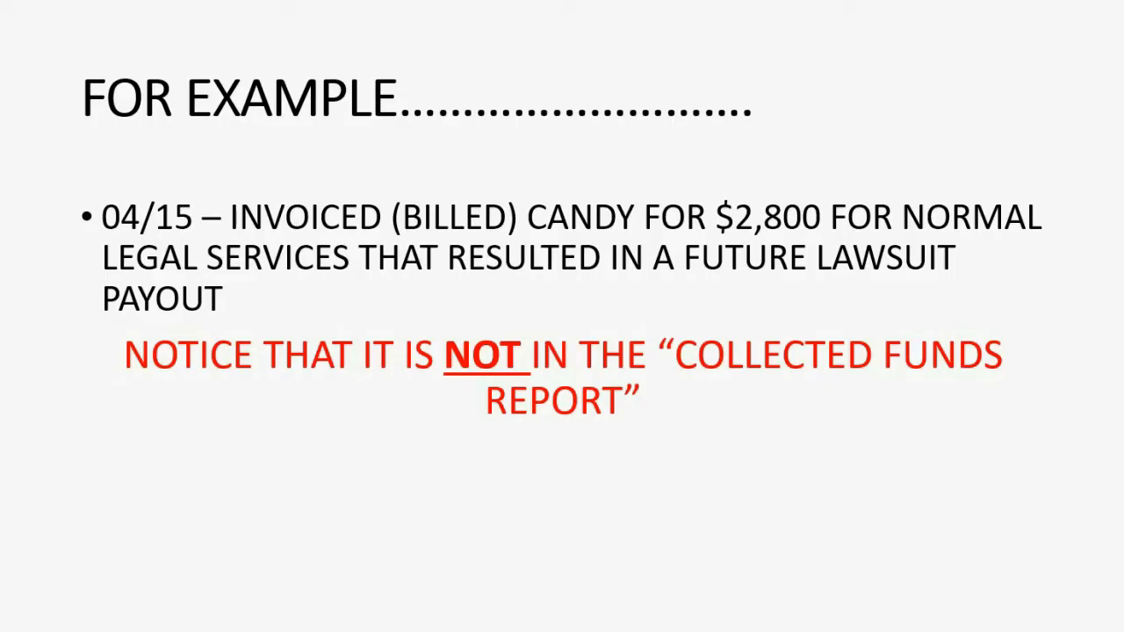
left_click(713, 626)
left_click(712, 608)
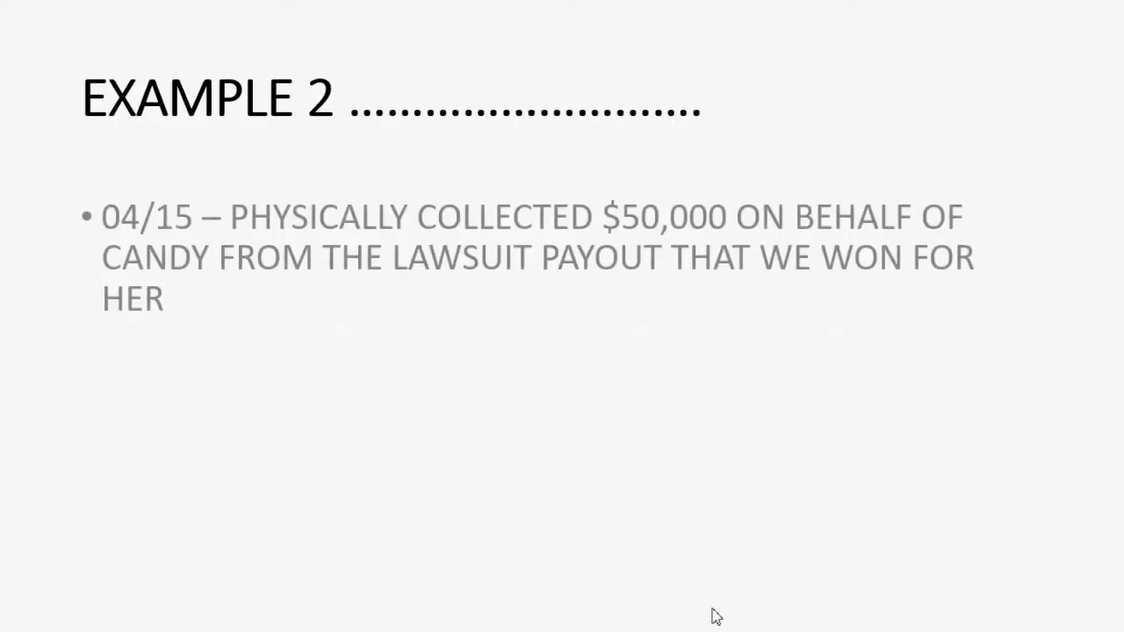
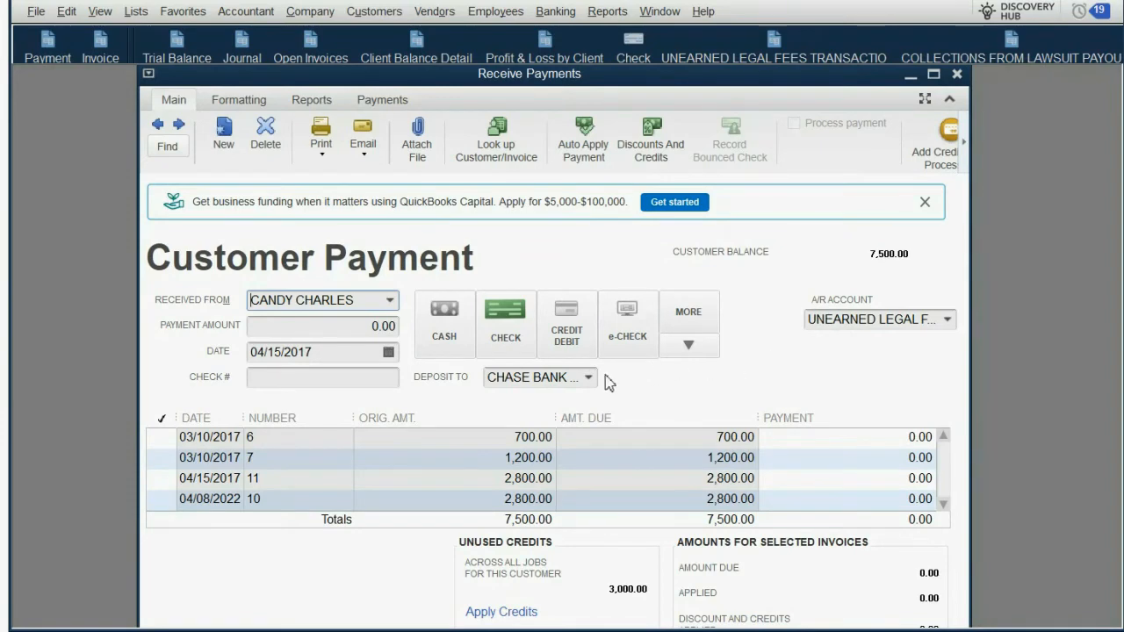
Step: Set the client payment to deposit to SAVINGS FROM LAWSUIT PAYOUTS and use COLLECTIONS FROM LAWSUIT PAYOUT as its receivable account
left_click(587, 378)
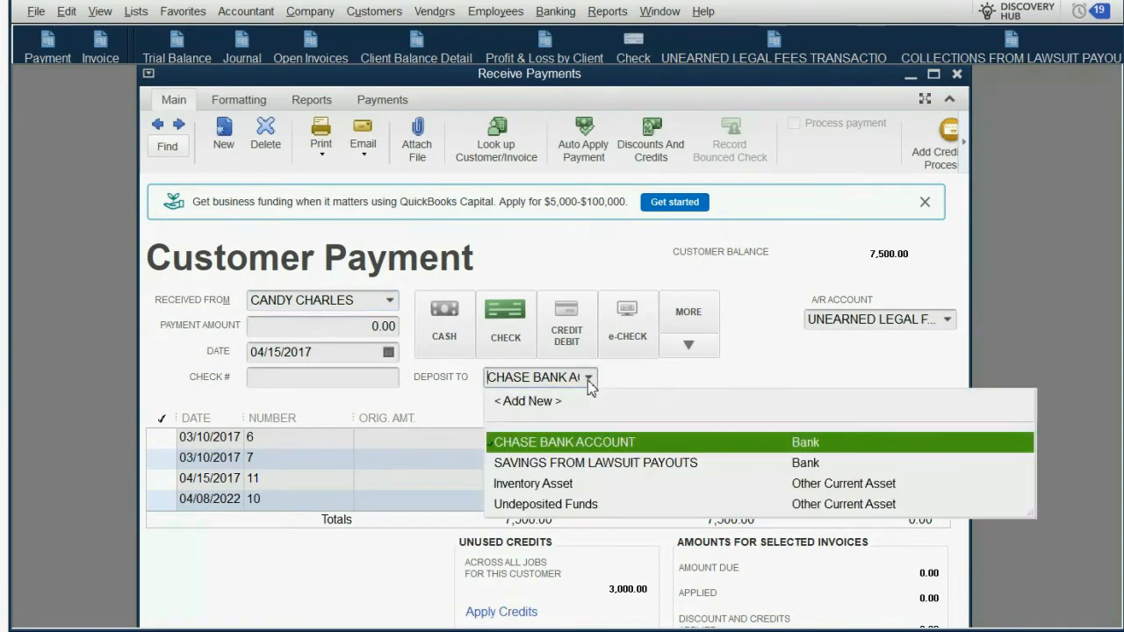
left_click(577, 463)
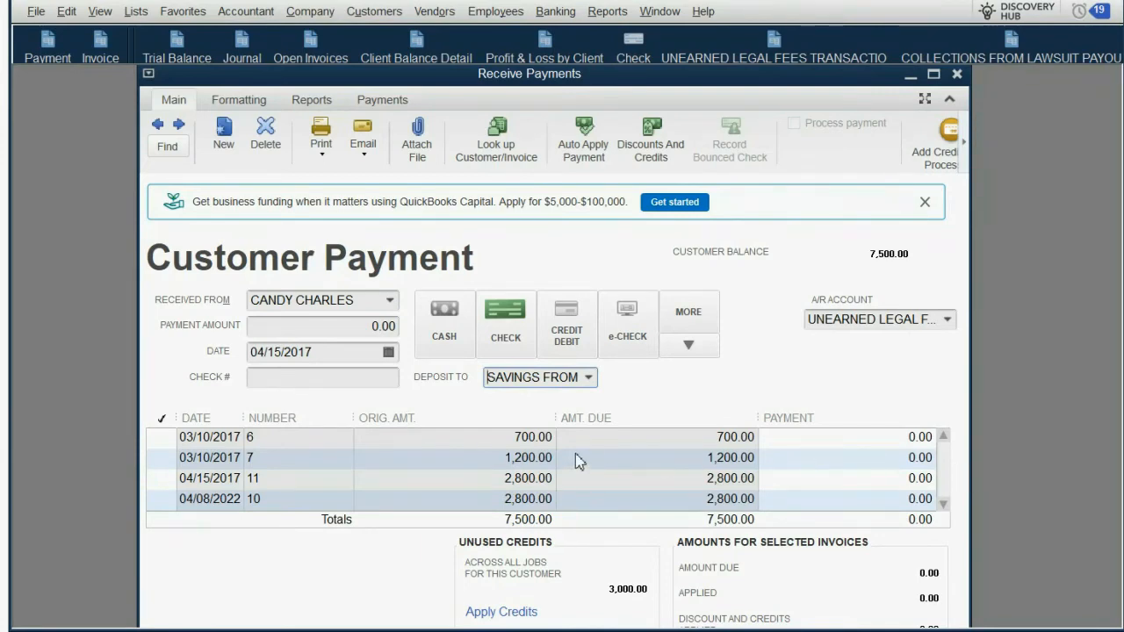
left_click(947, 323)
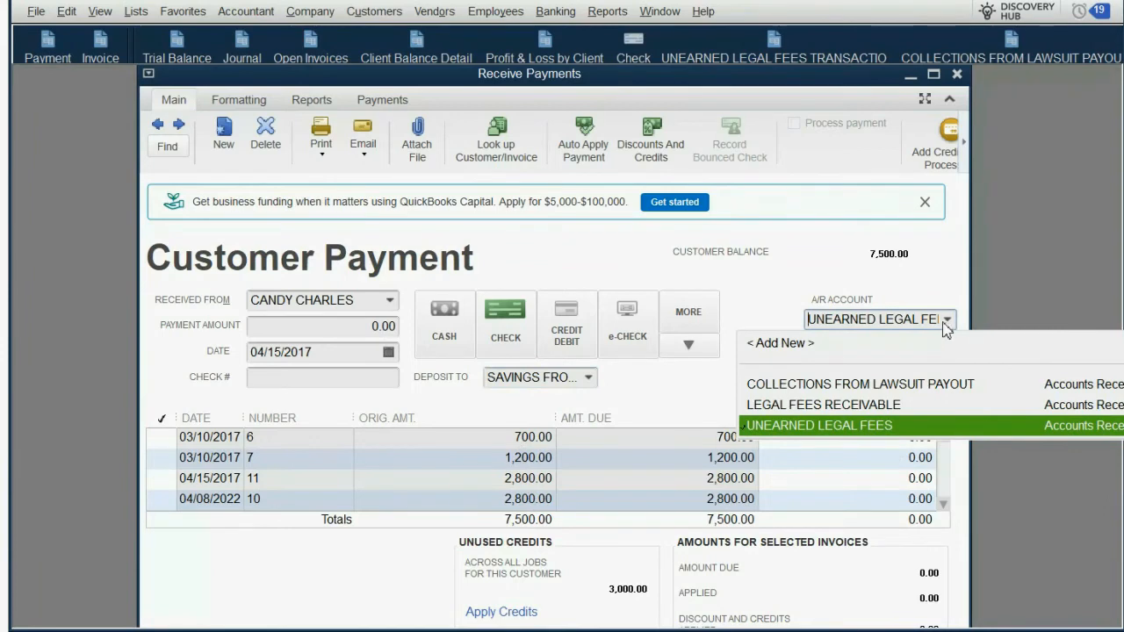
left_click(937, 392)
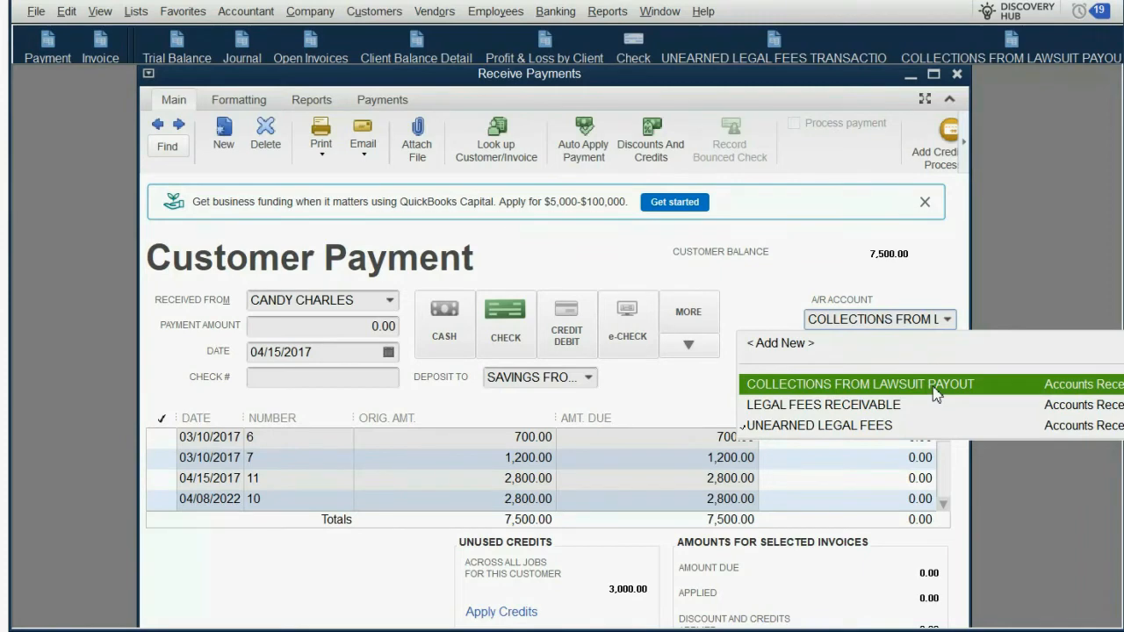
left_click(935, 395)
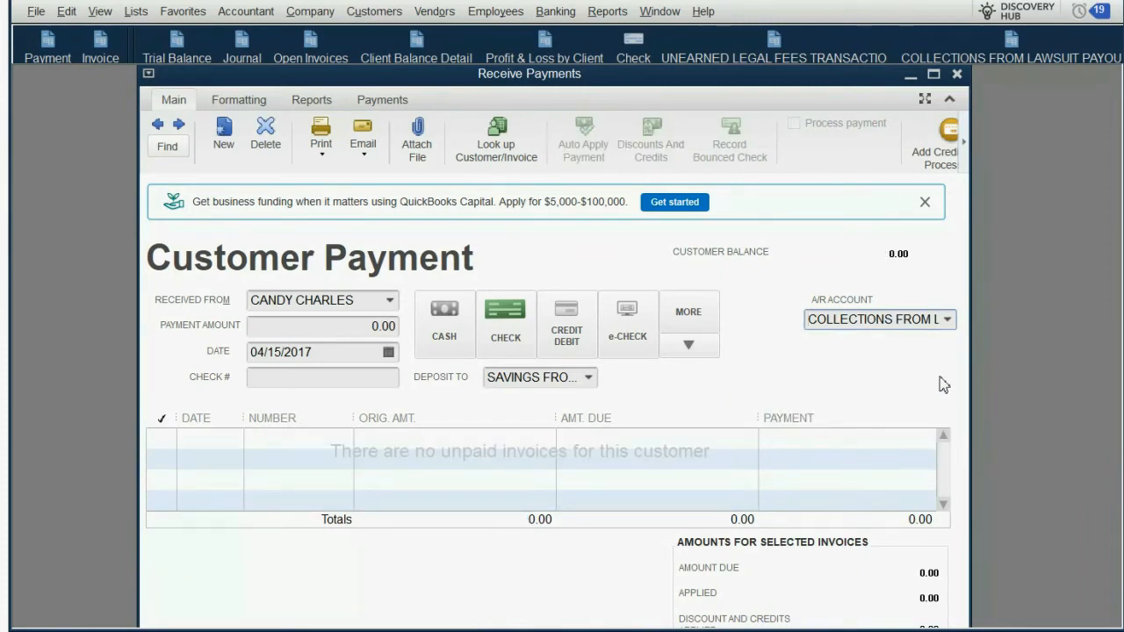
left_click(951, 325)
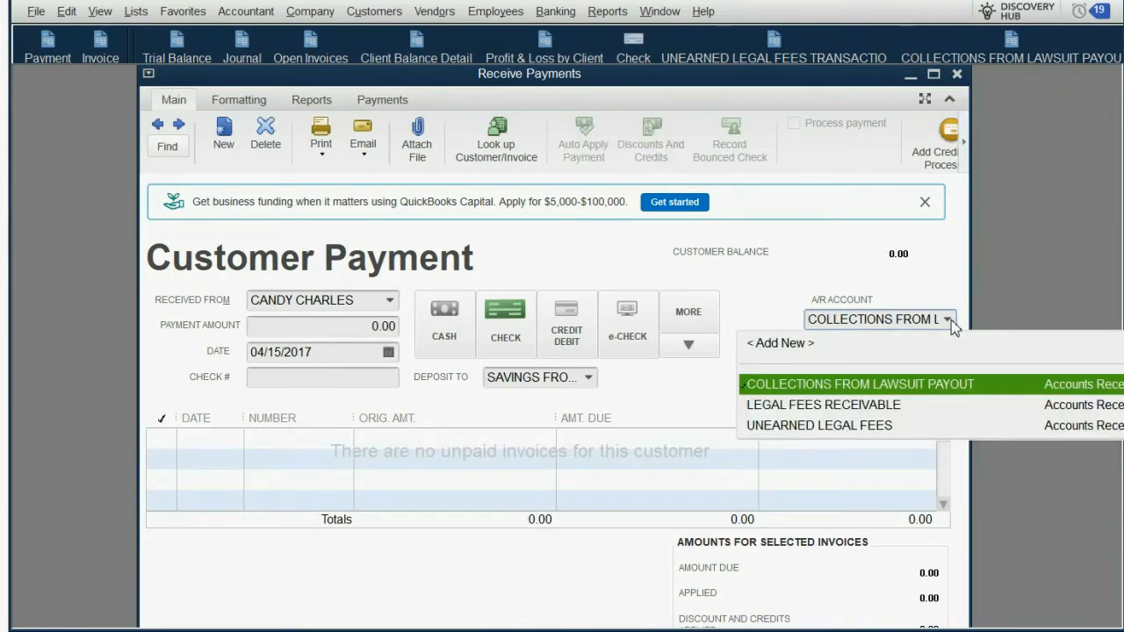
left_click(940, 393)
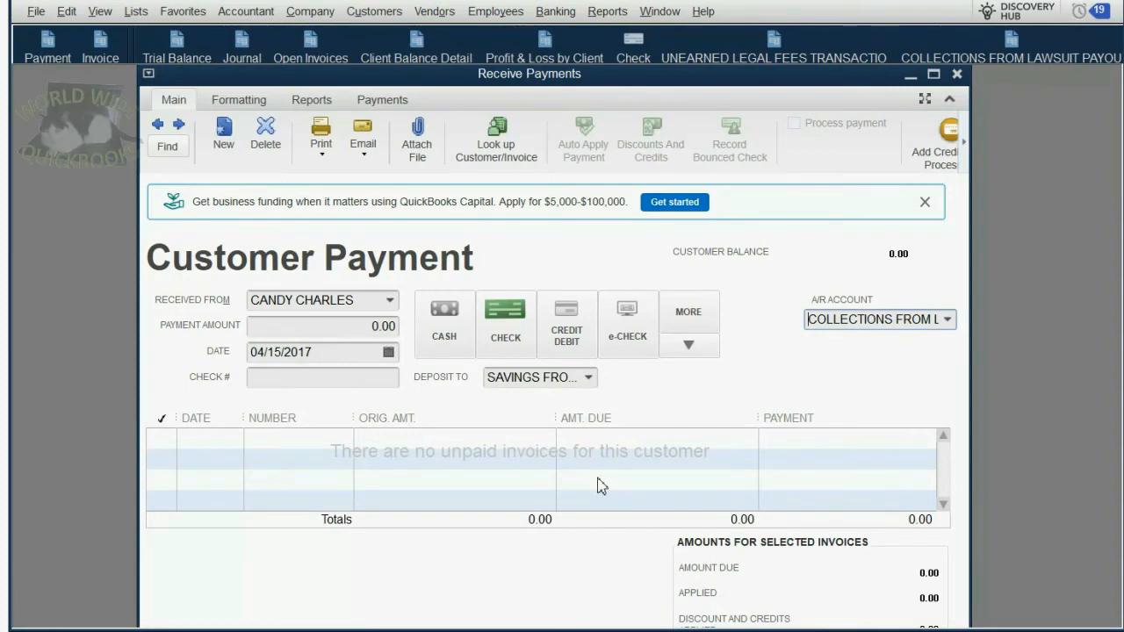
Step: Enter a payment amount of 50,000 for the lawsuit client, then save and close the payment
left_click(384, 326)
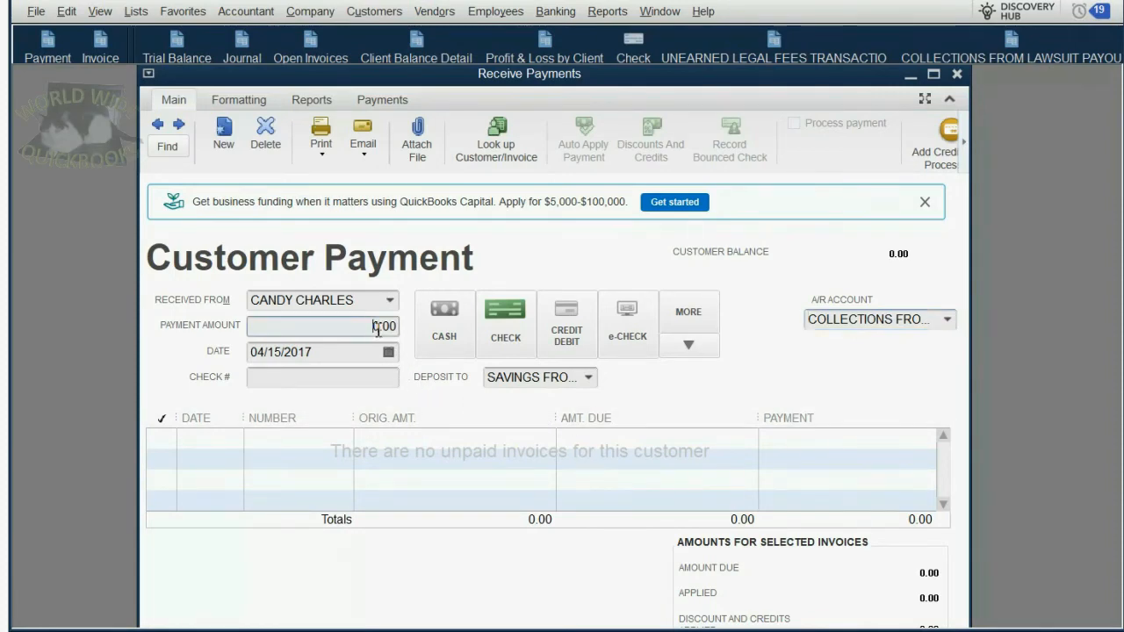
type("50000")
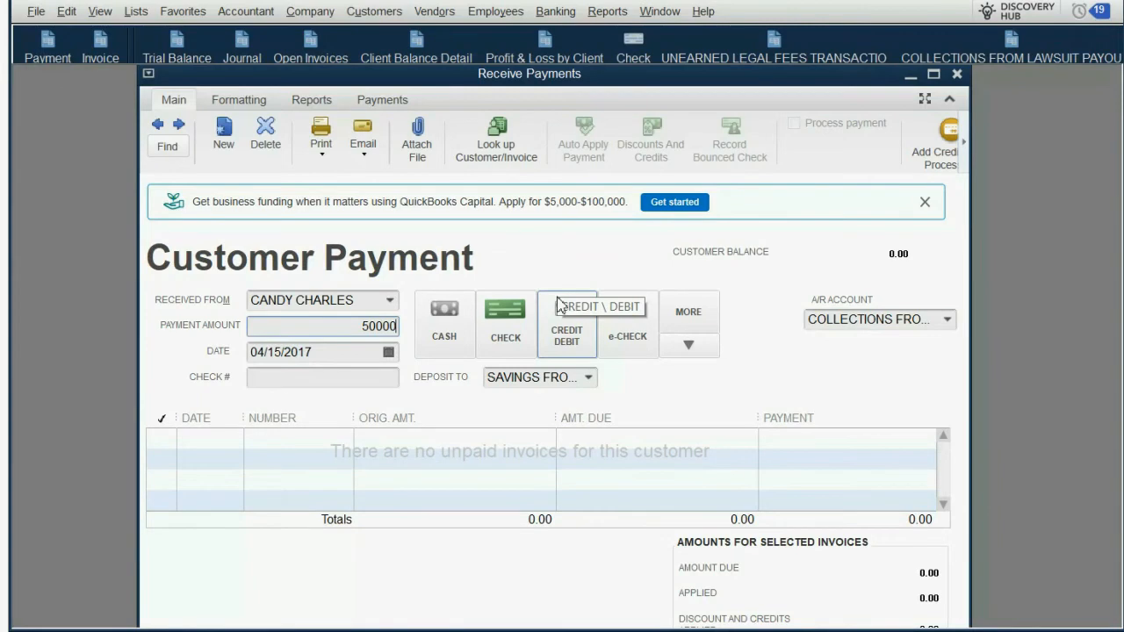
key("Tab")
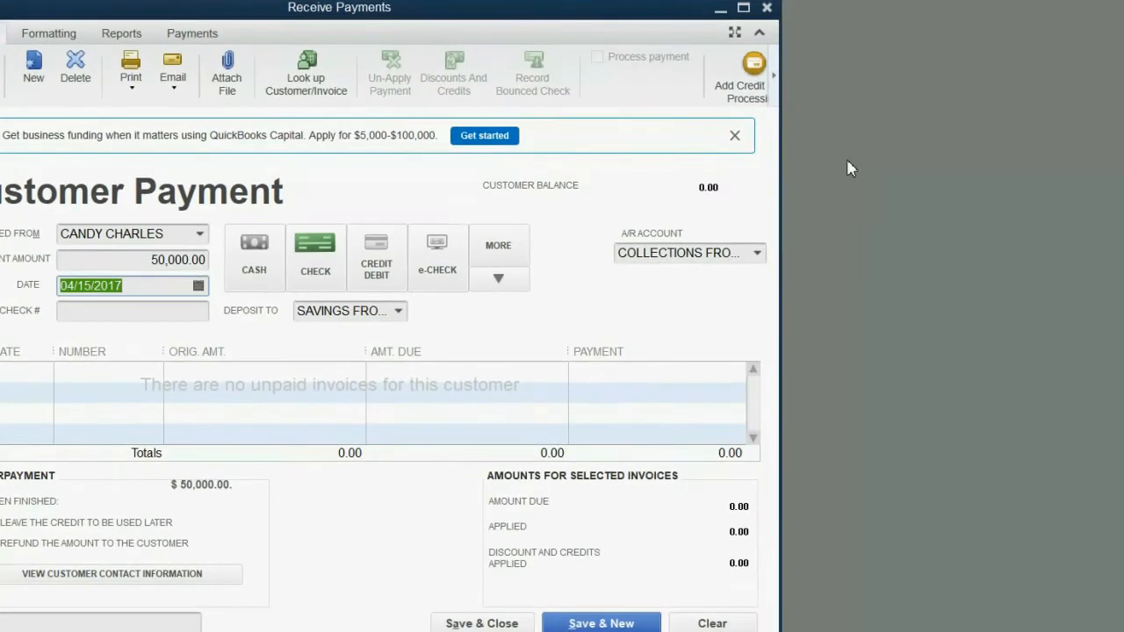
left_click(515, 621)
left_click(557, 234)
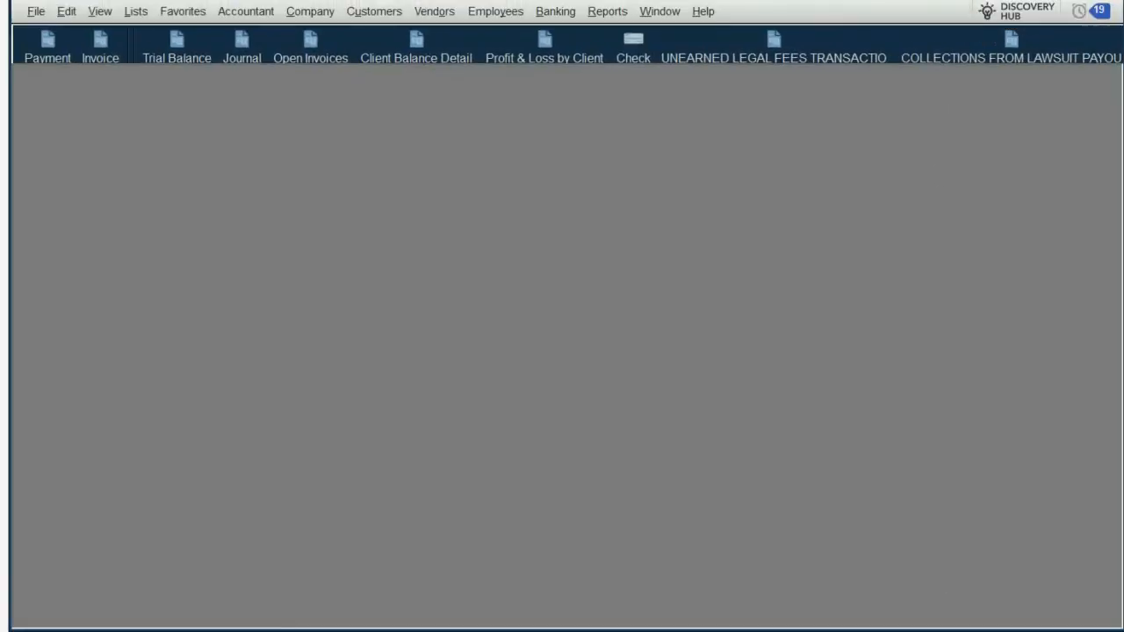
Step: Check the lawsuit payout savings and collections balances in the trial balance report
left_click(168, 43)
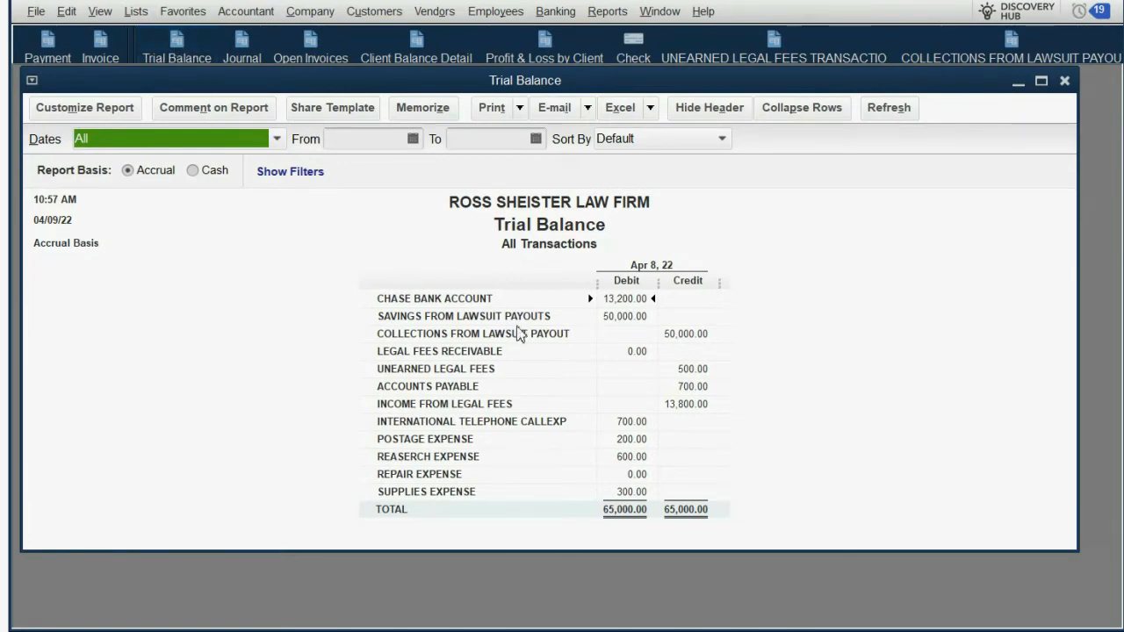
left_click(613, 320)
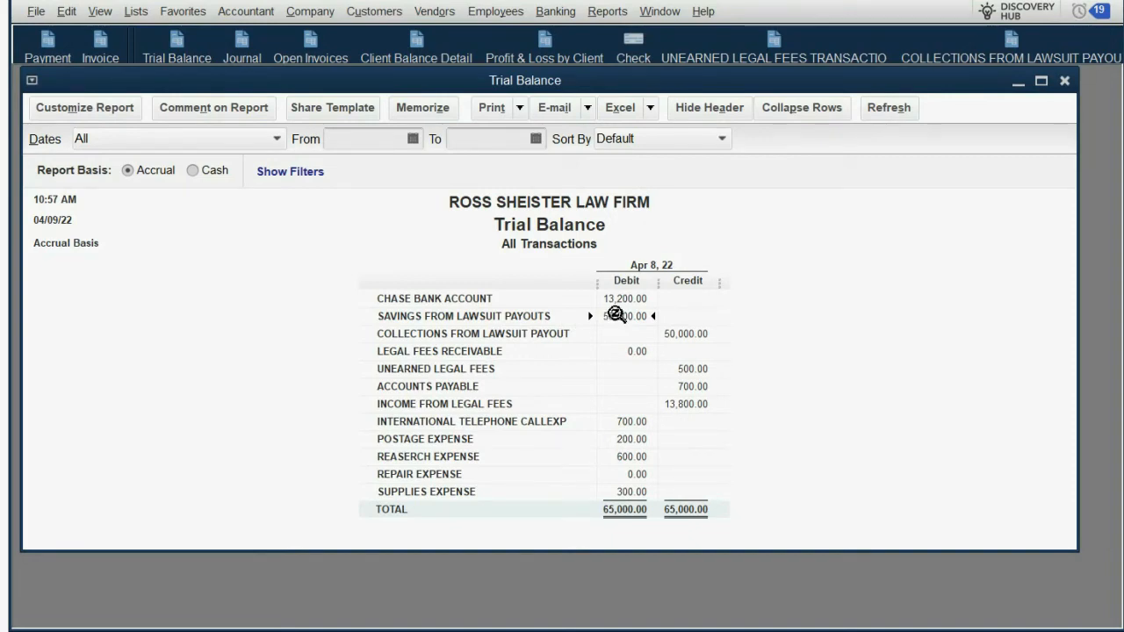
left_click(682, 336)
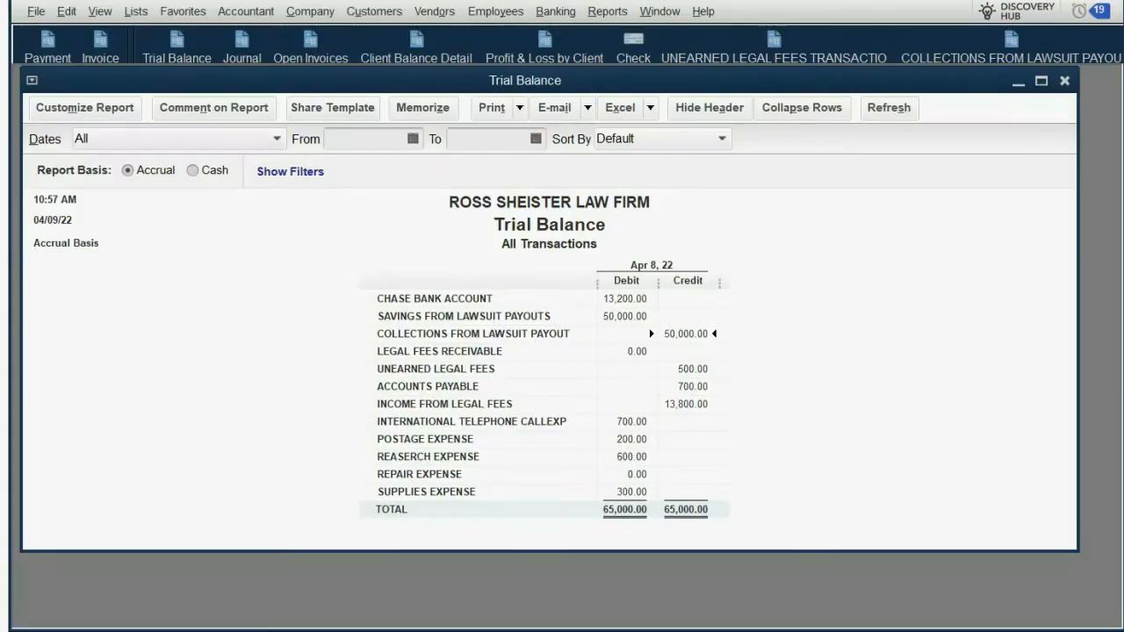
Step: Examine the lawsuit client's transactions in the unearned legal fees report and the collections from lawsuit payouts report
left_click(775, 50)
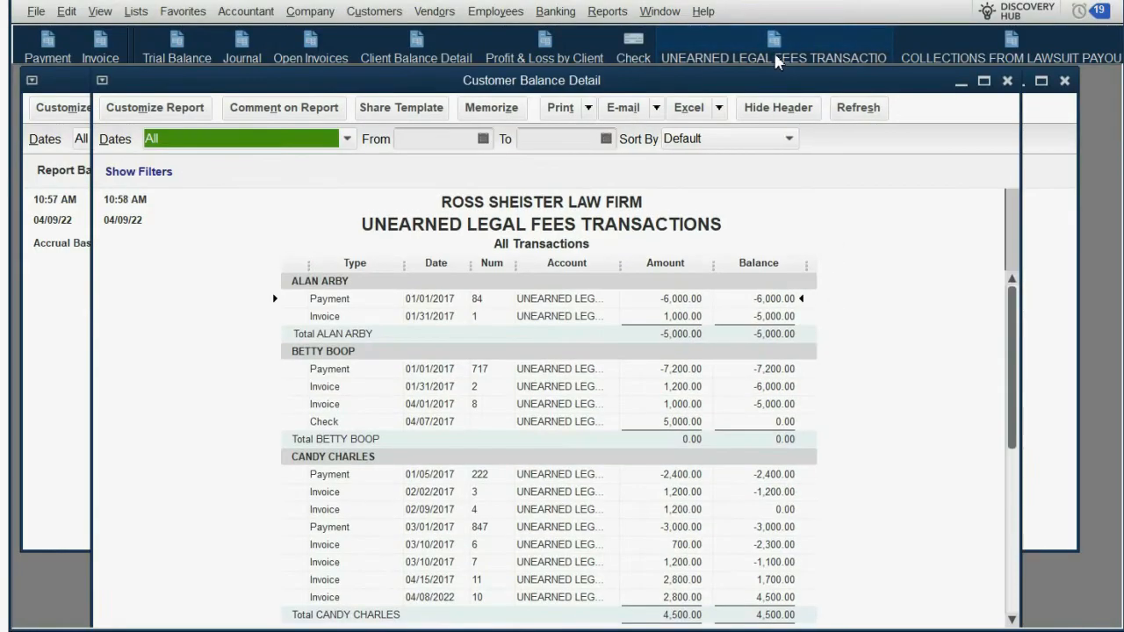
scroll(663, 523, "down", 3)
left_click(673, 580)
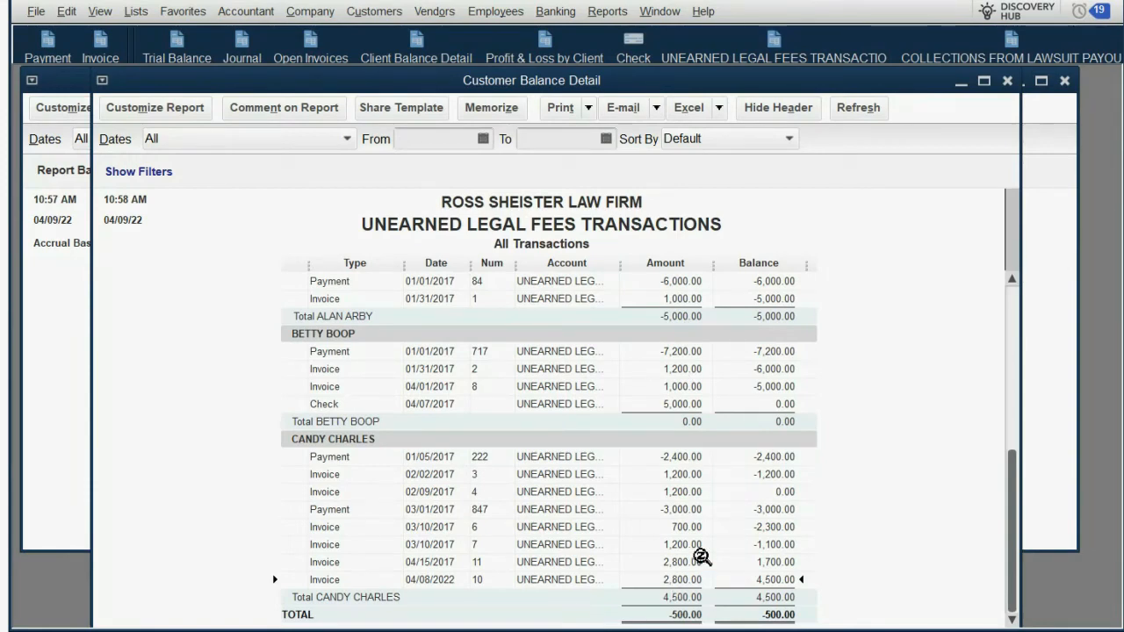
left_click(1003, 55)
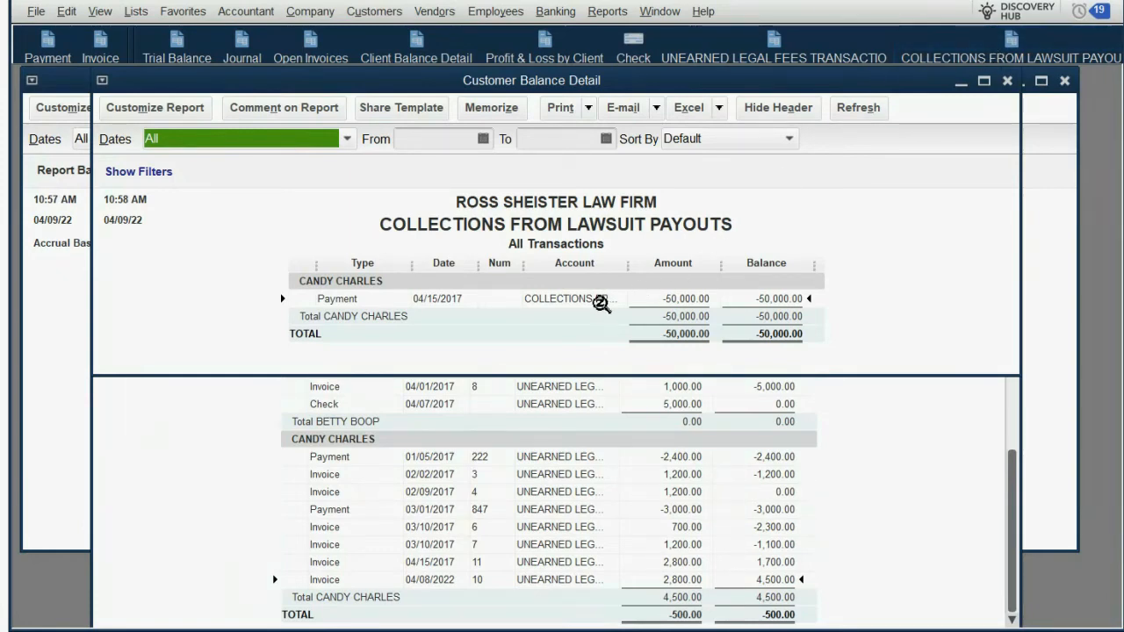
left_click(605, 300)
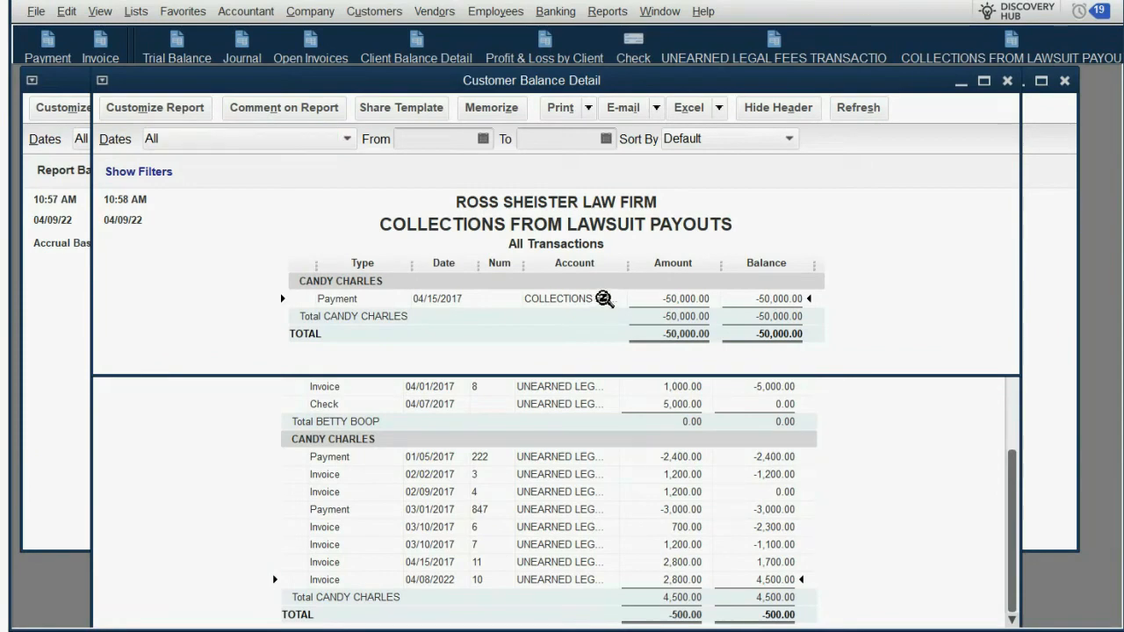
left_click(888, 468)
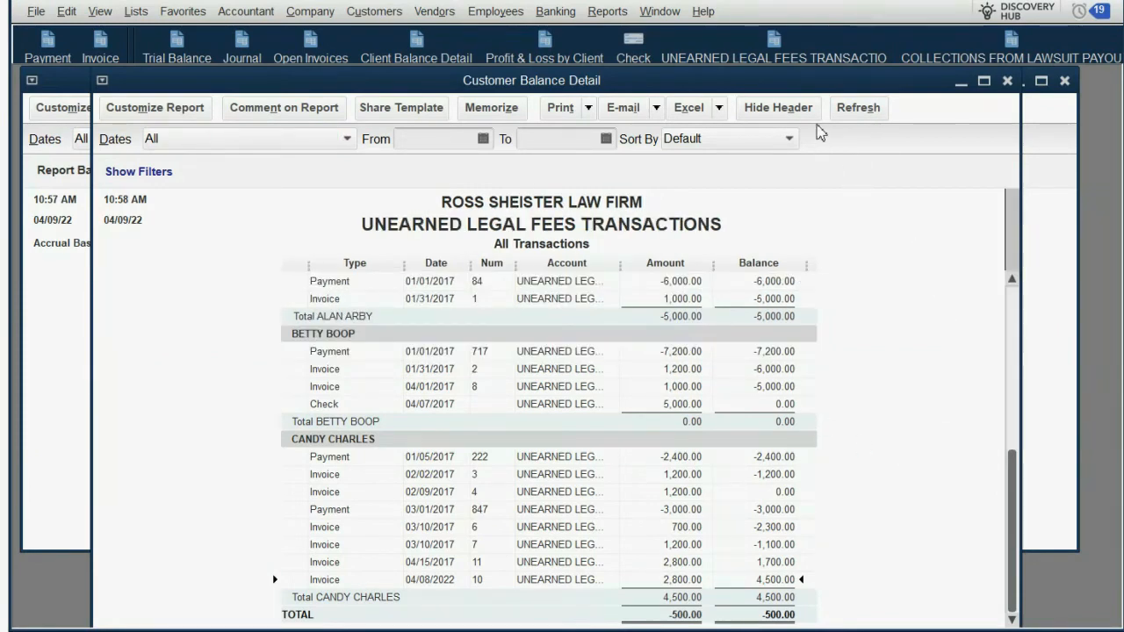
left_click_drag(810, 84, 869, 86)
left_click(140, 323)
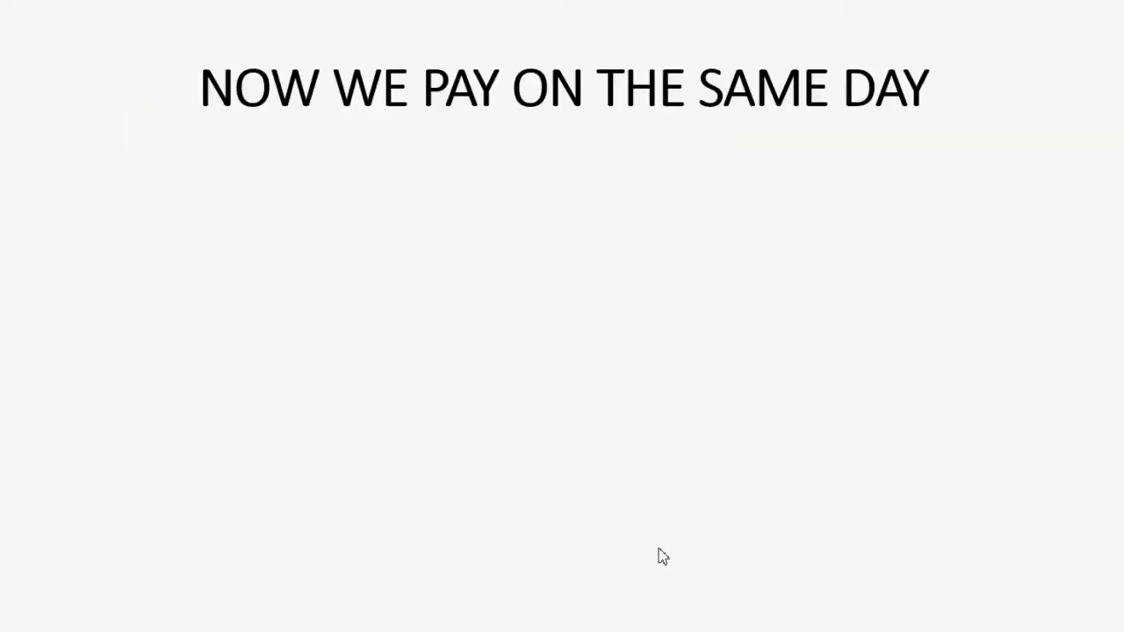
left_click(663, 548)
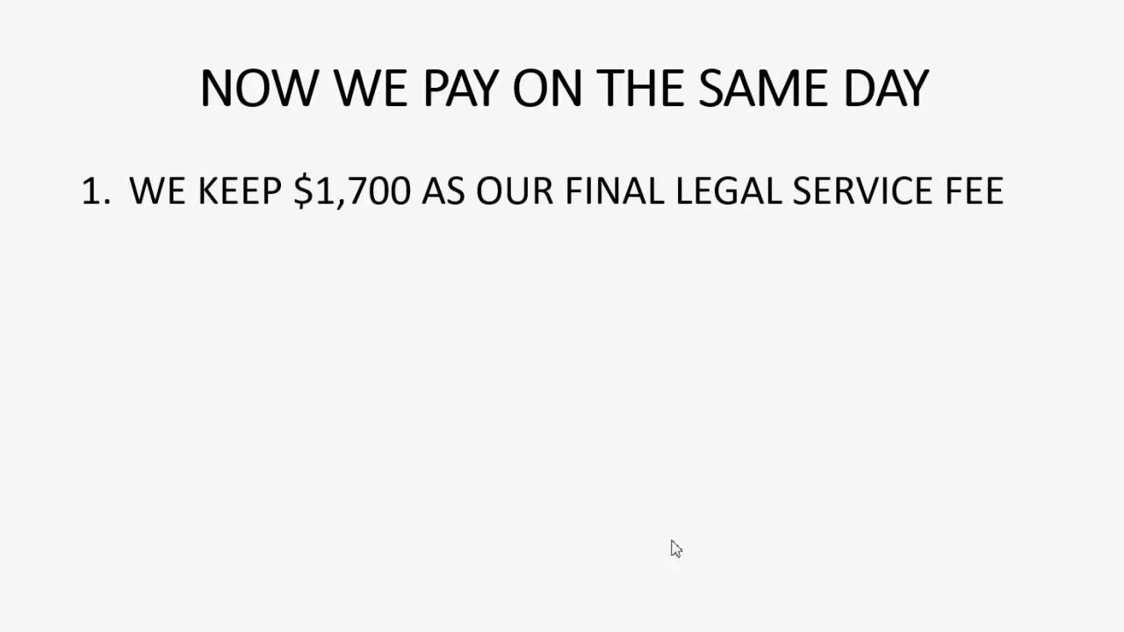
left_click(673, 547)
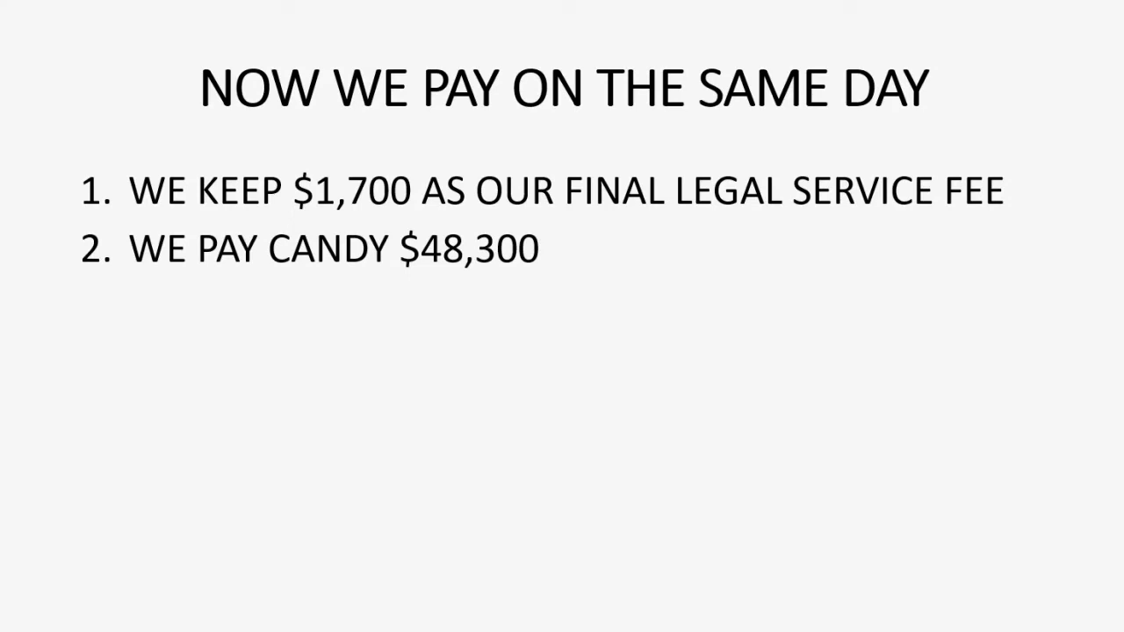
key("Right")
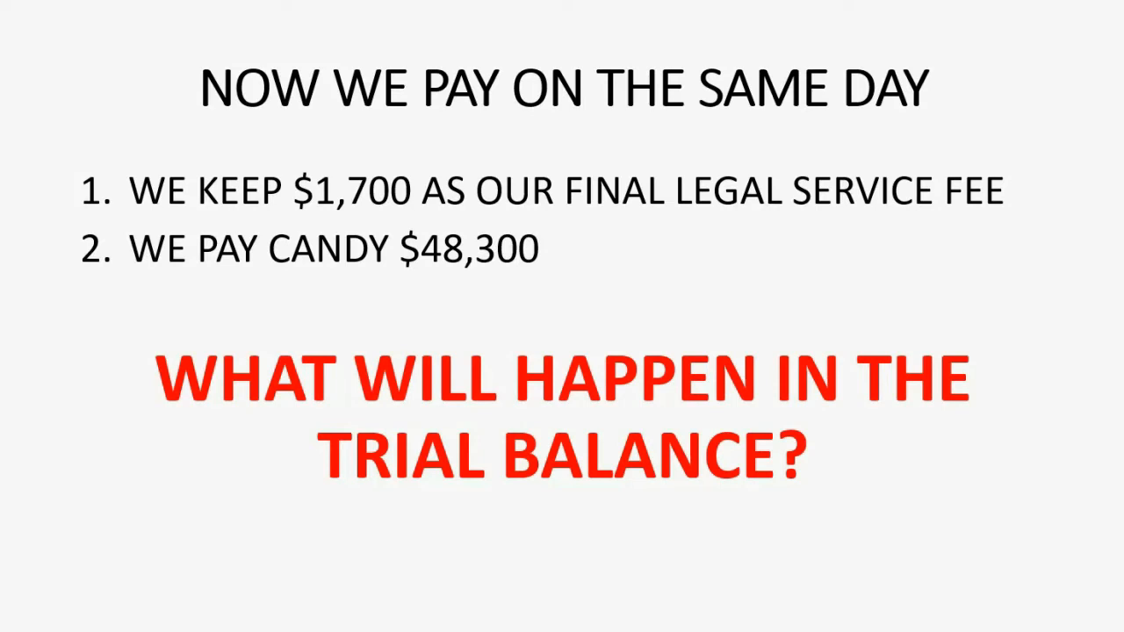
key("Right")
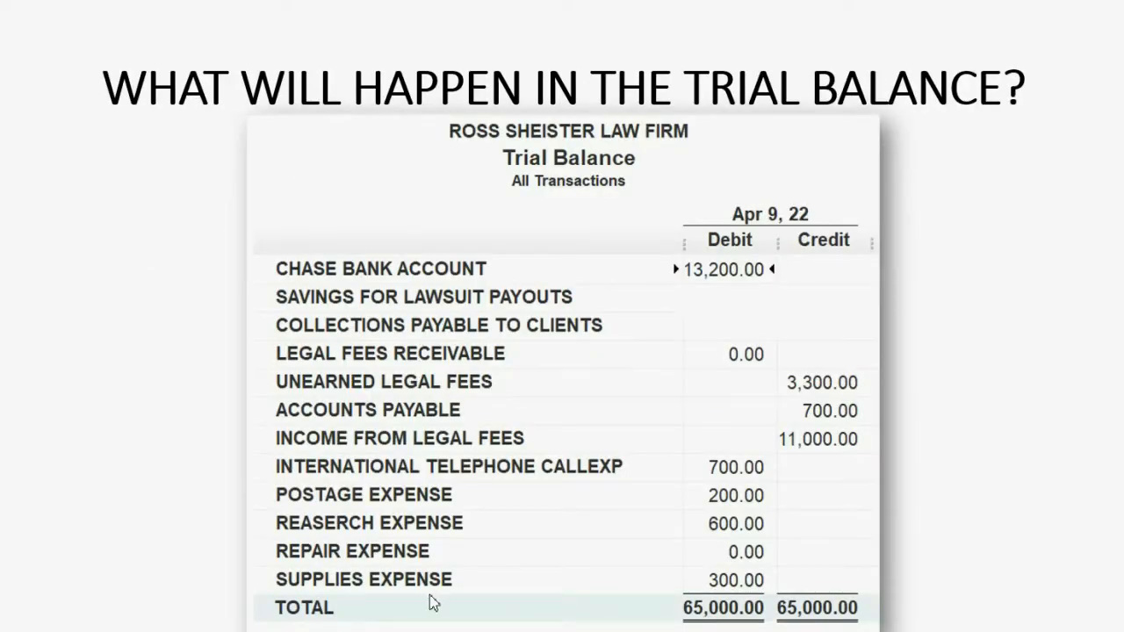
key("Right")
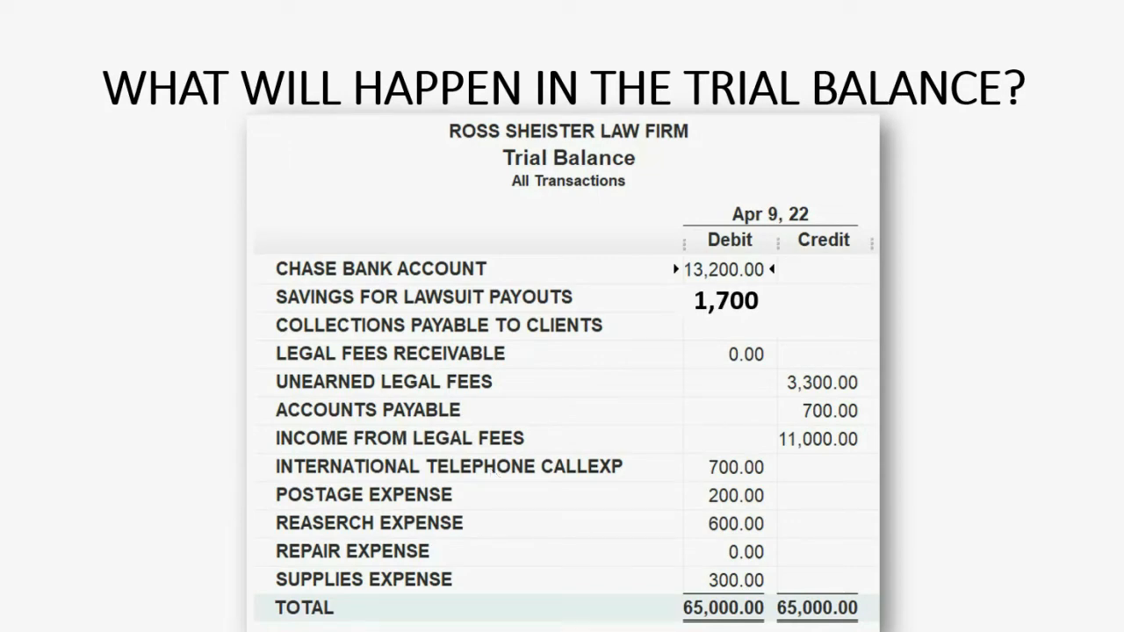
key("Right")
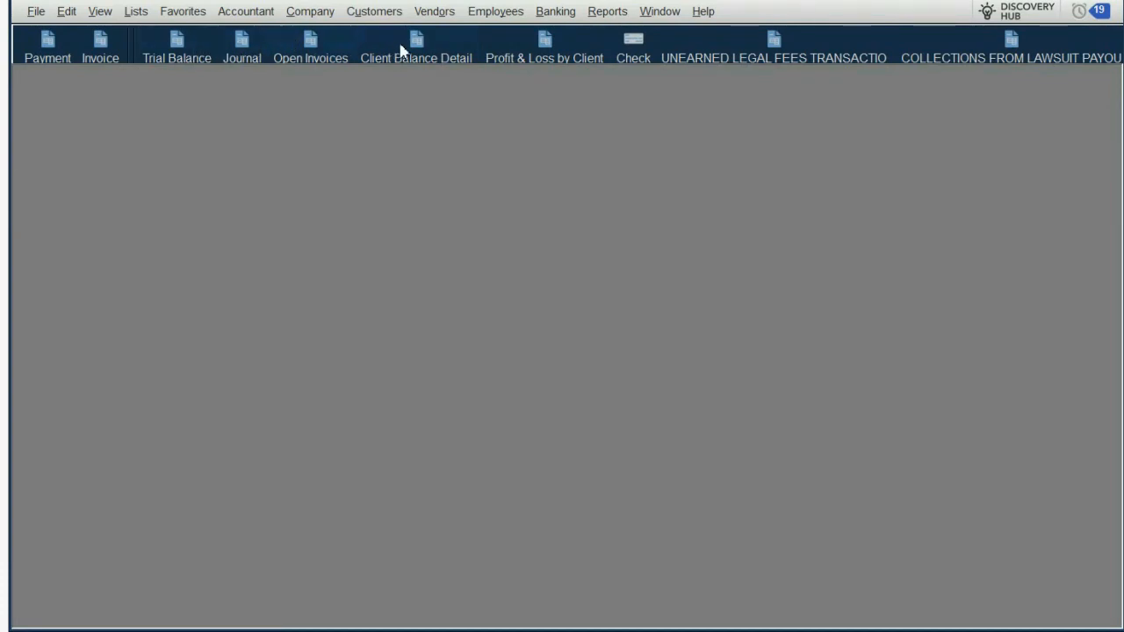
Step: Start a new check drawn on SAVINGS FROM LAWSUIT PAYOUTS and make it payable to the lawsuit client
left_click(627, 51)
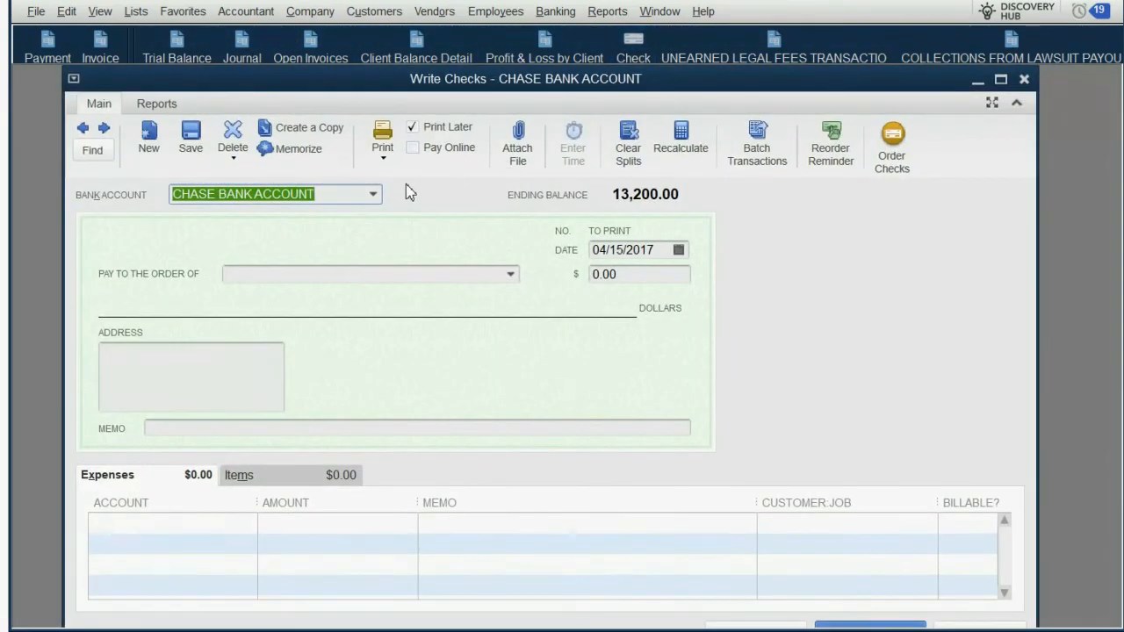
left_click(374, 193)
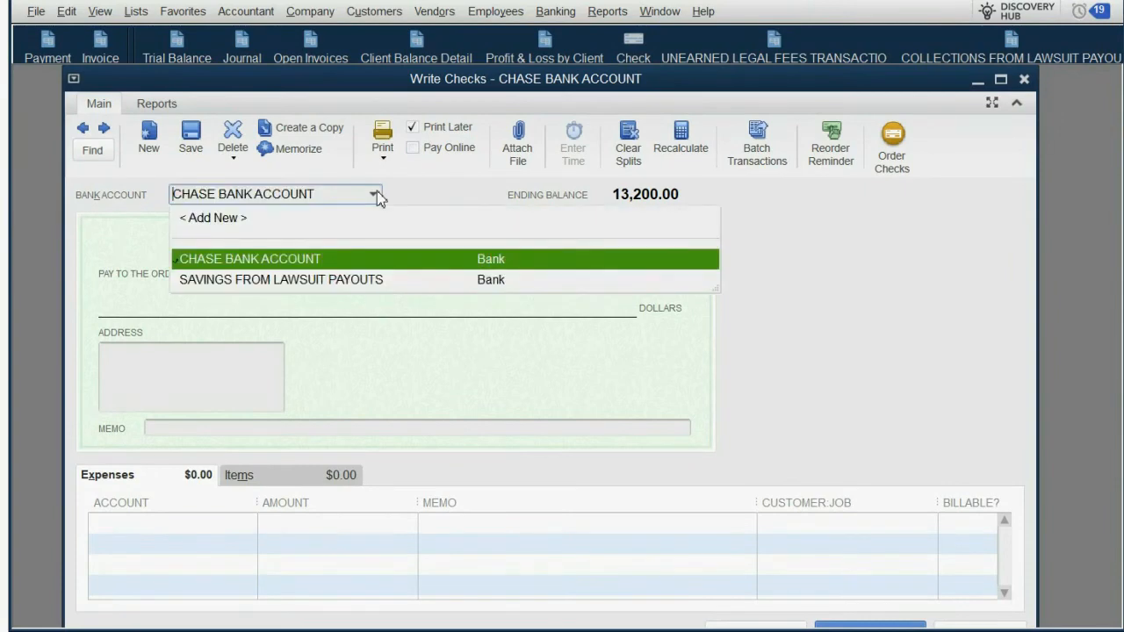
left_click(334, 280)
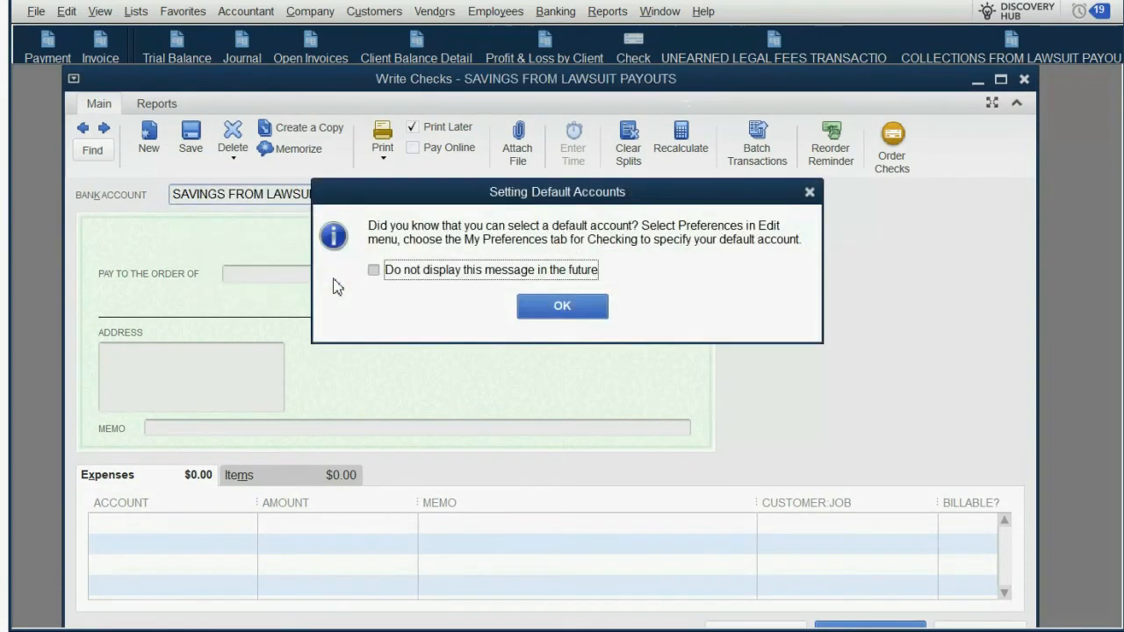
left_click(519, 307)
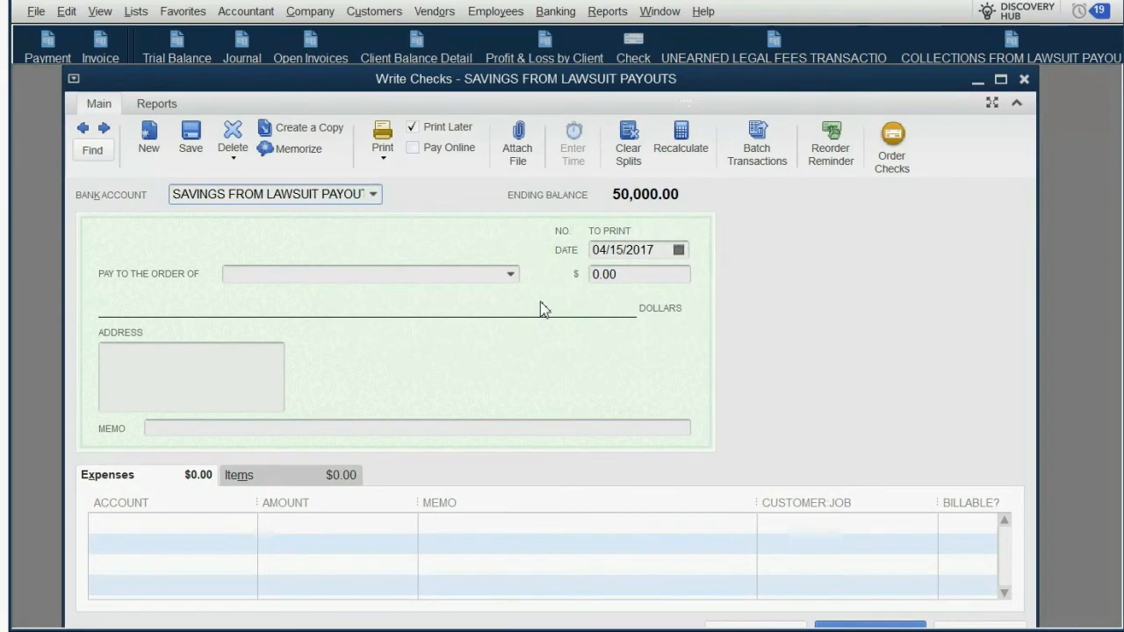
left_click(512, 276)
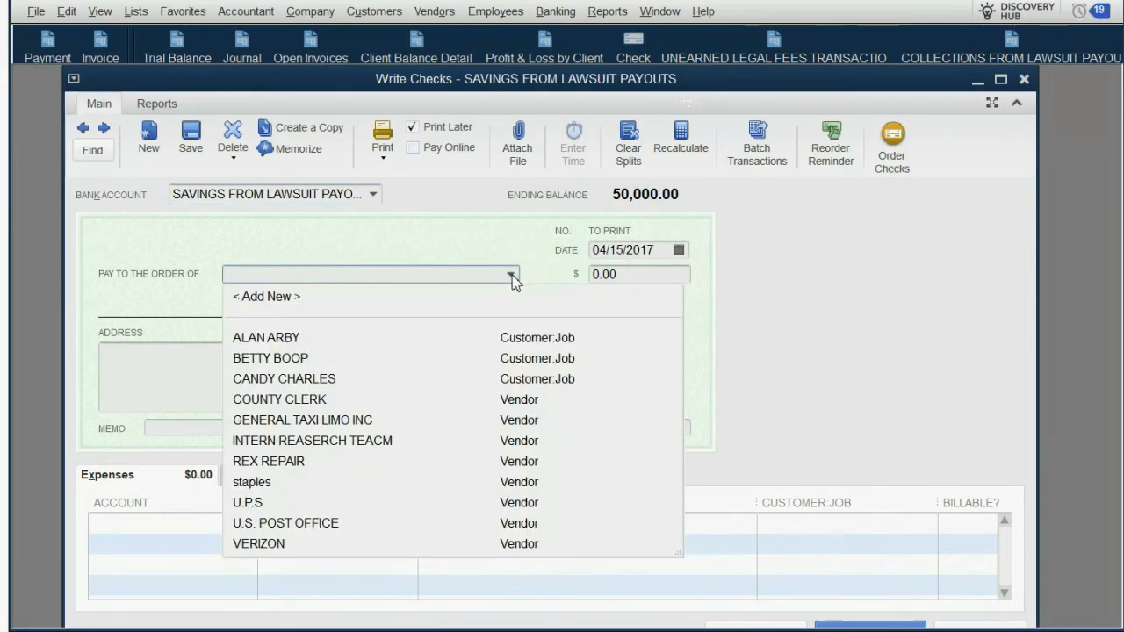
left_click(325, 380)
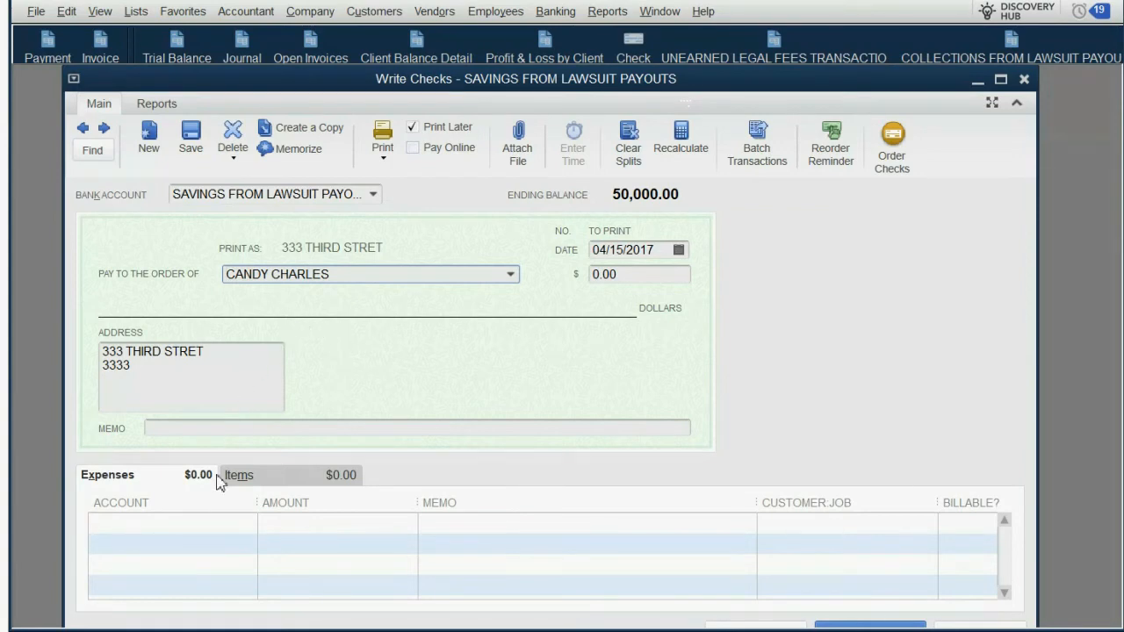
Step: Assign the check's first expense line to the COLLECTIONS FROM LAWSUIT PAYOUT account
left_click(227, 518)
left_click(248, 525)
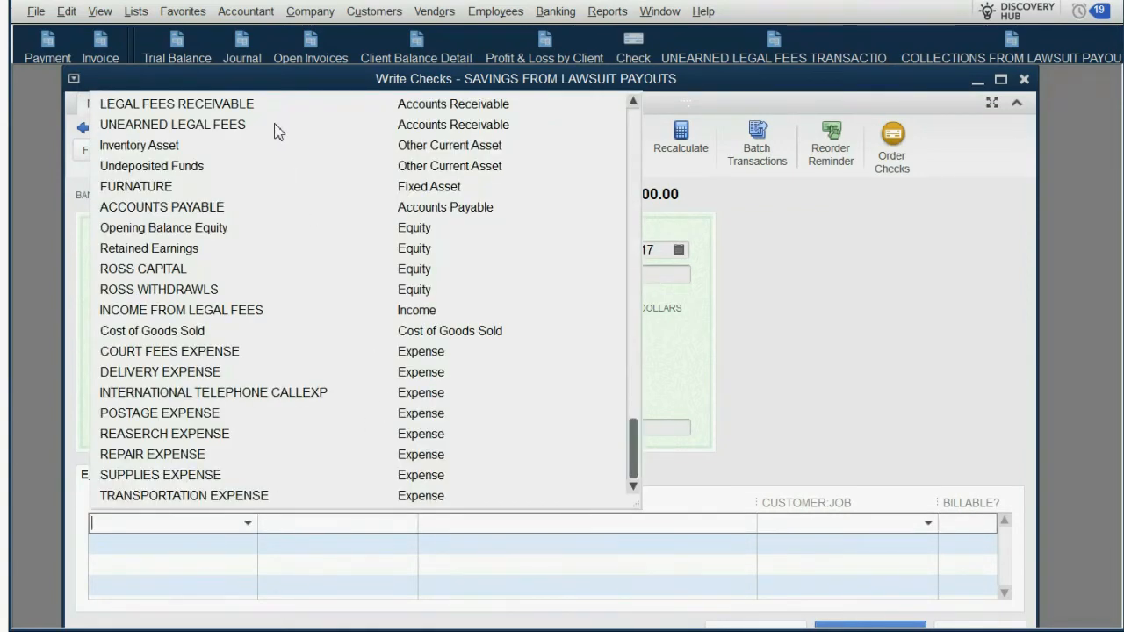
scroll(479, 171, "up", 2)
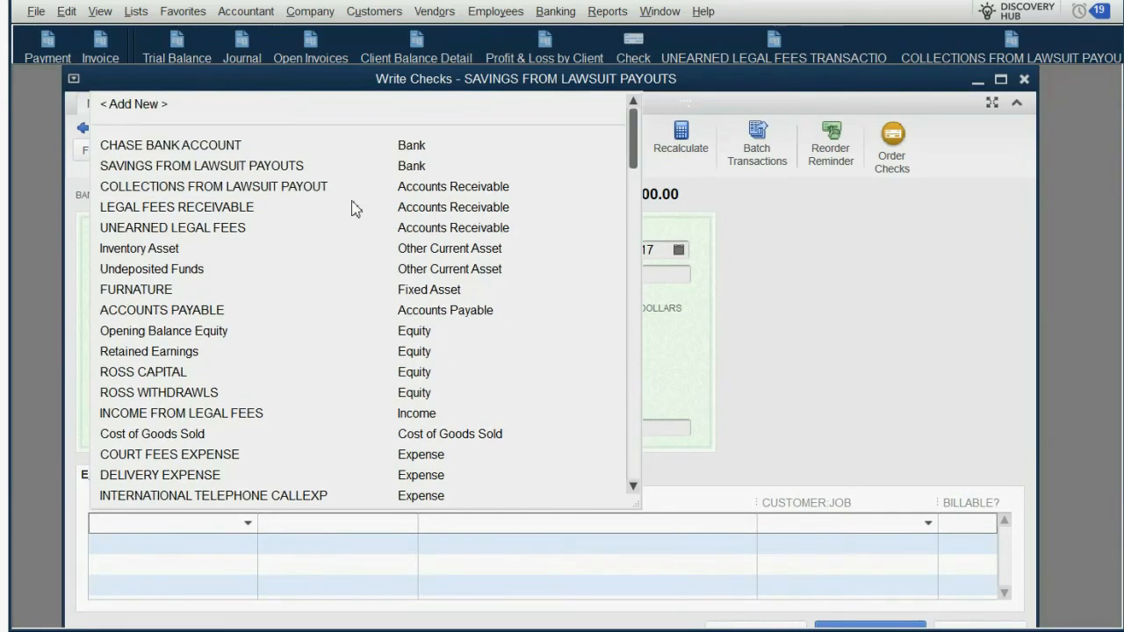
left_click(326, 193)
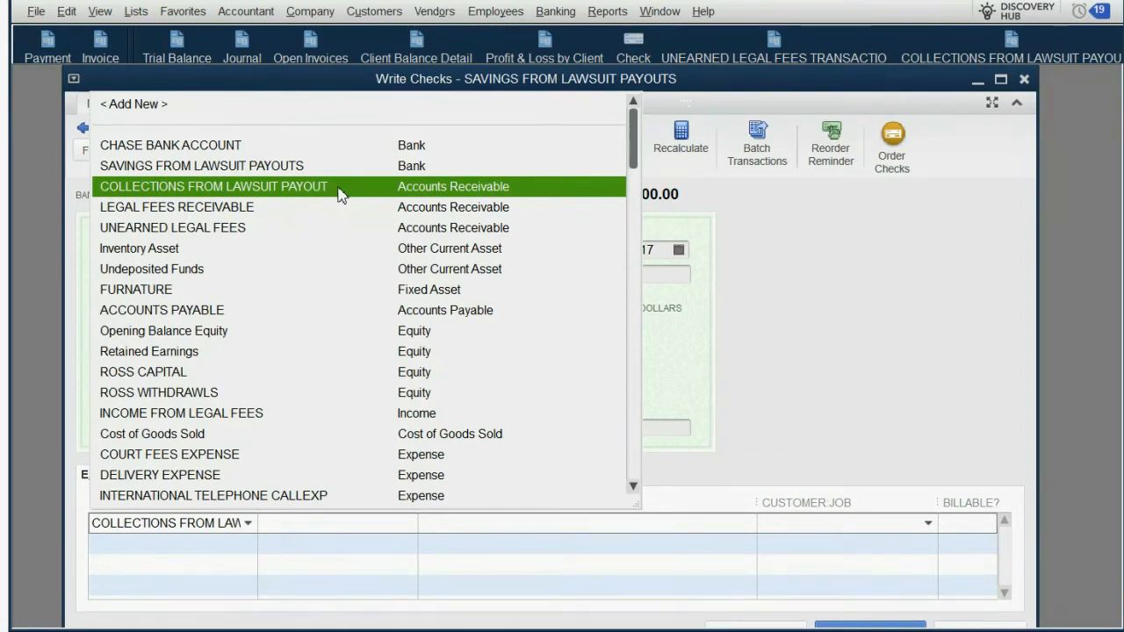
Step: Link the check's COLLECTIONS FROM LAWSUIT PAYOUT expense line to the lawsuit client as its customer job
left_click(338, 192)
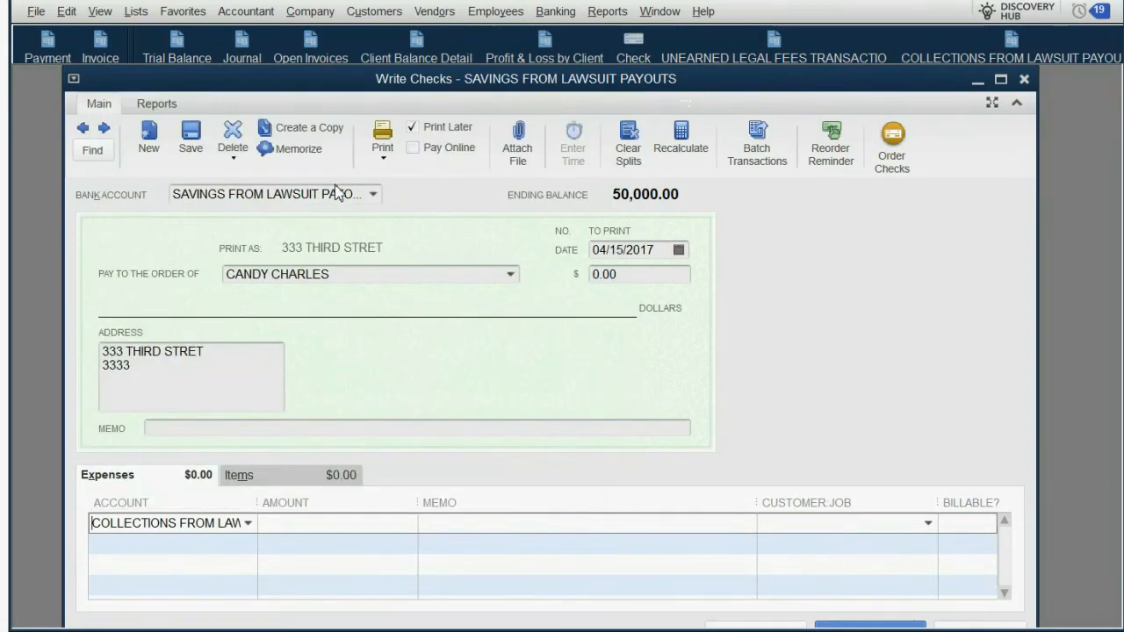
left_click(928, 524)
left_click(848, 626)
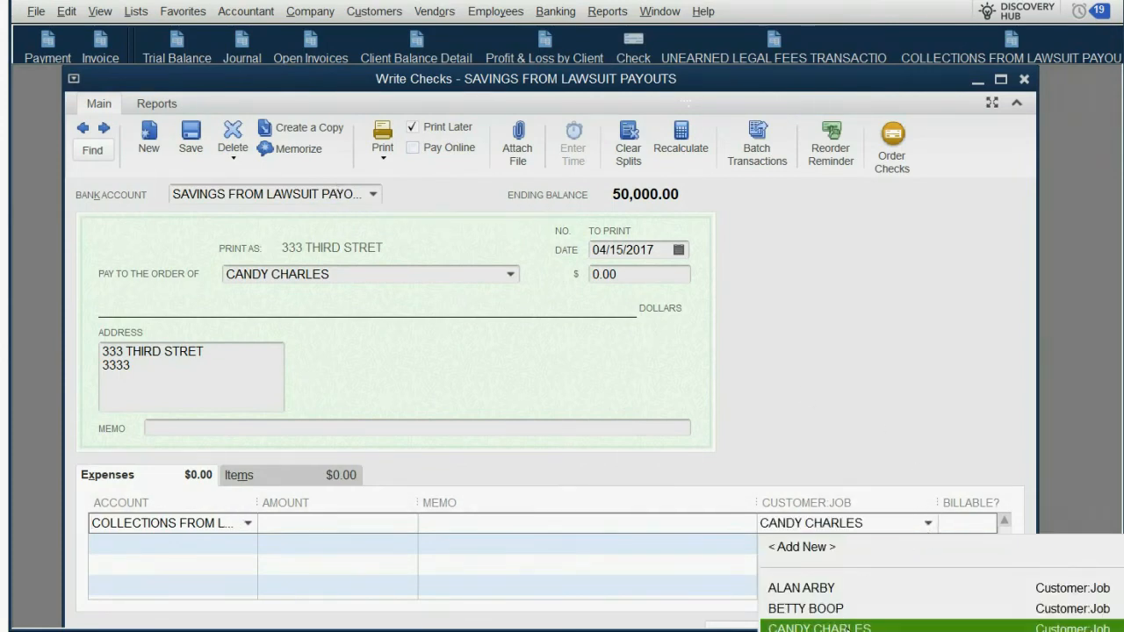
Step: Enter 50,000.00 as the amount of the client's payout check
left_click(650, 274)
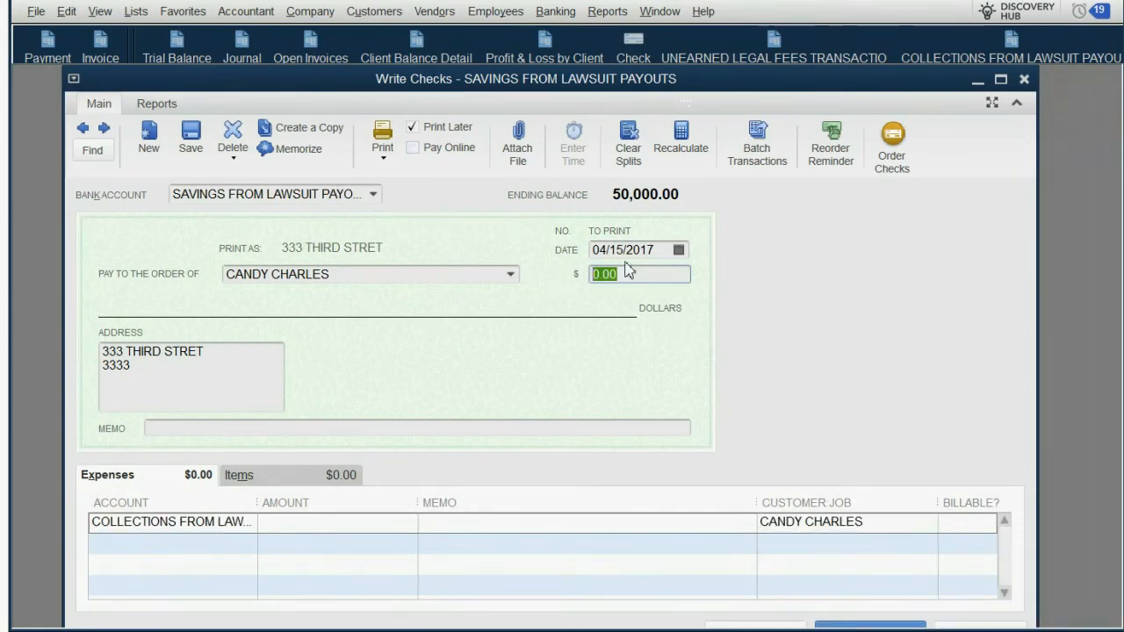
type("50,")
type("00")
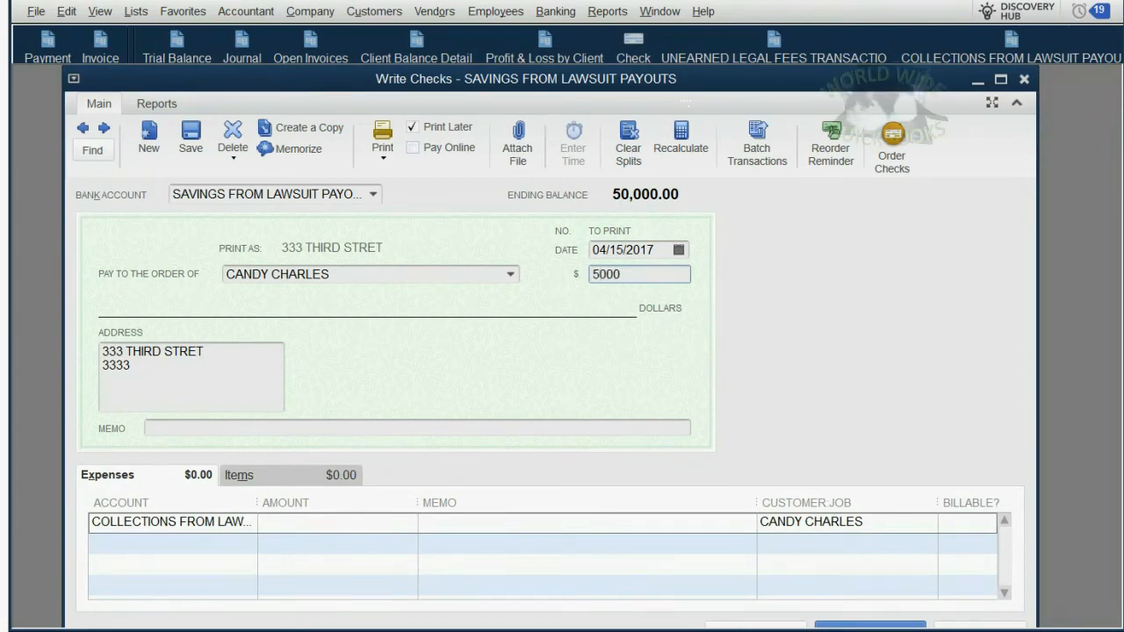
type("0")
key("Tab")
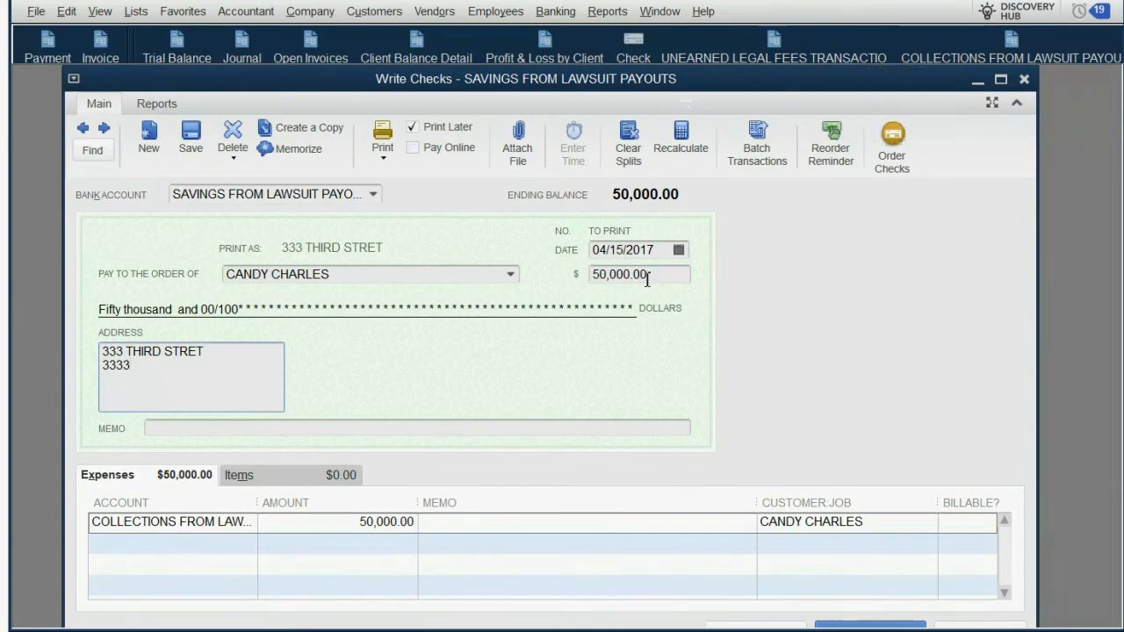
Step: Set the amount of the client's payout check to 48,300.00
left_click(648, 275)
type("48300")
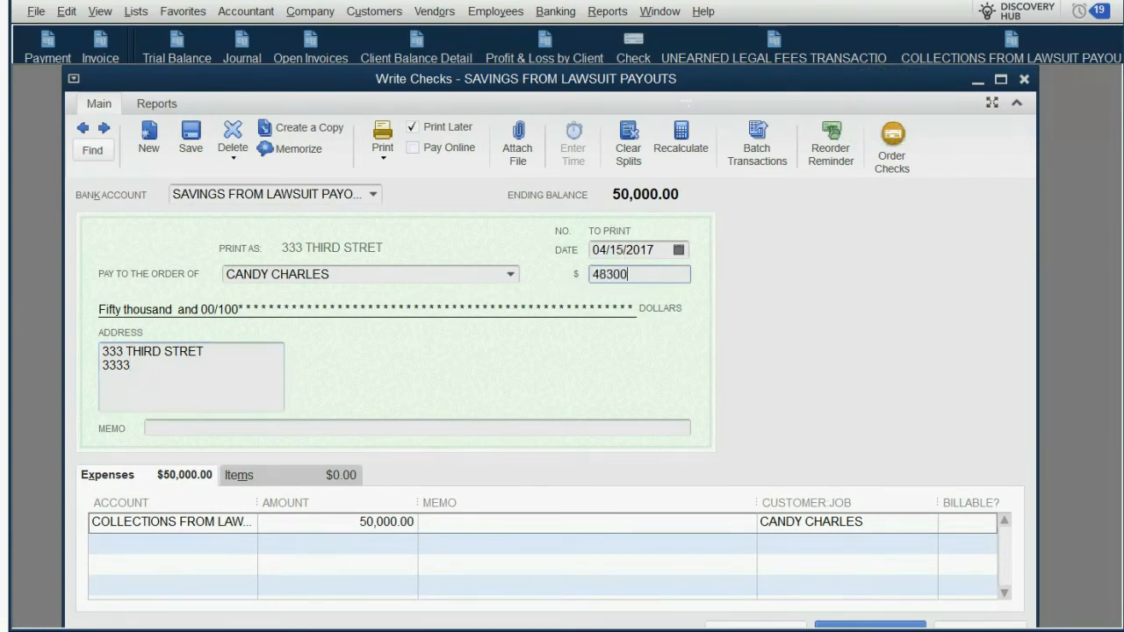
key("Tab")
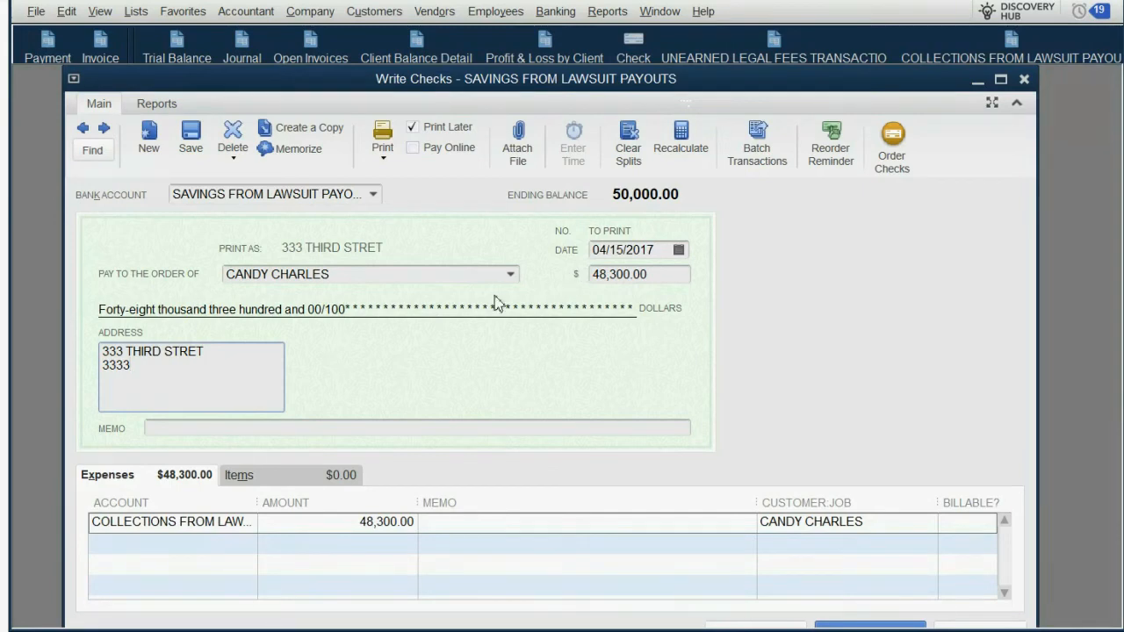
Step: Review the check's bank account and expense account, and save and close the check
left_click(372, 194)
left_click(373, 195)
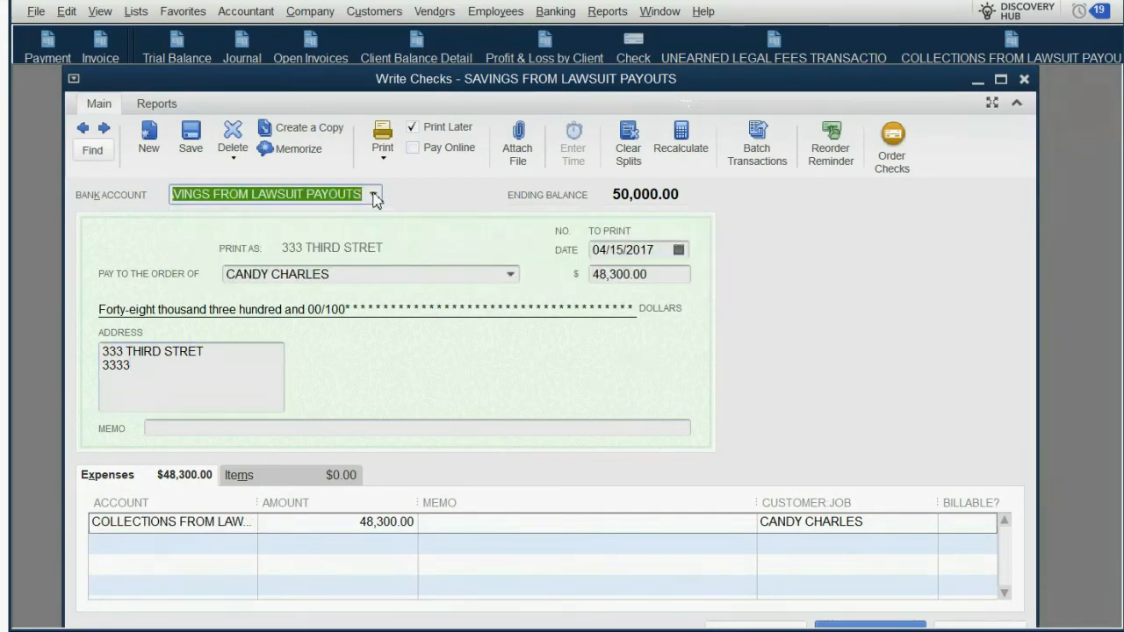
left_click(252, 527)
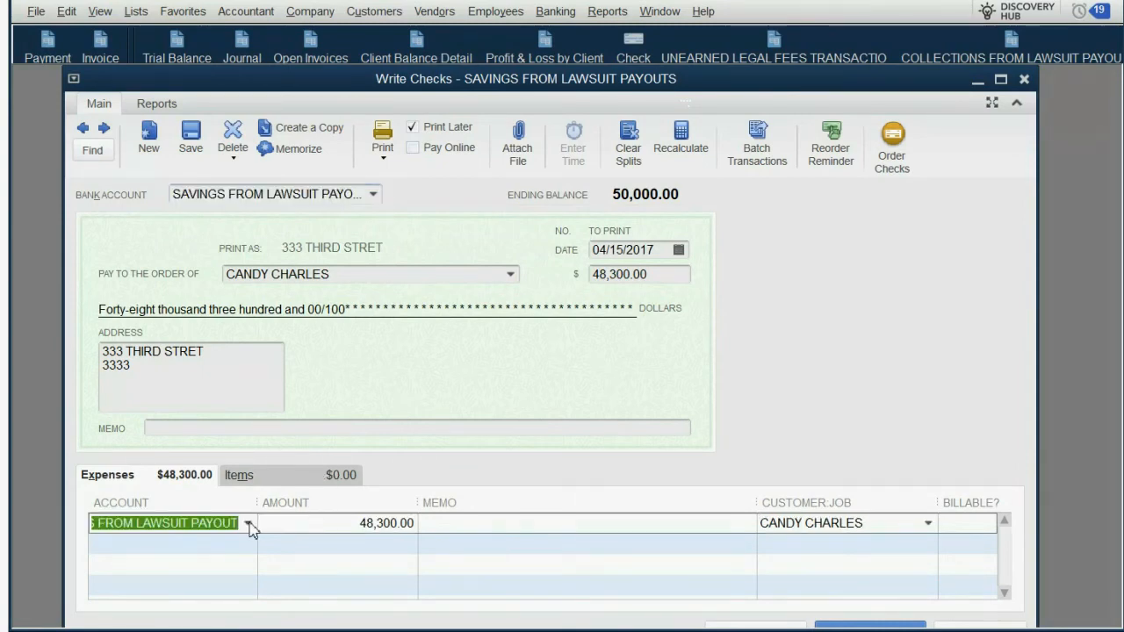
left_click(250, 526)
left_click(251, 525)
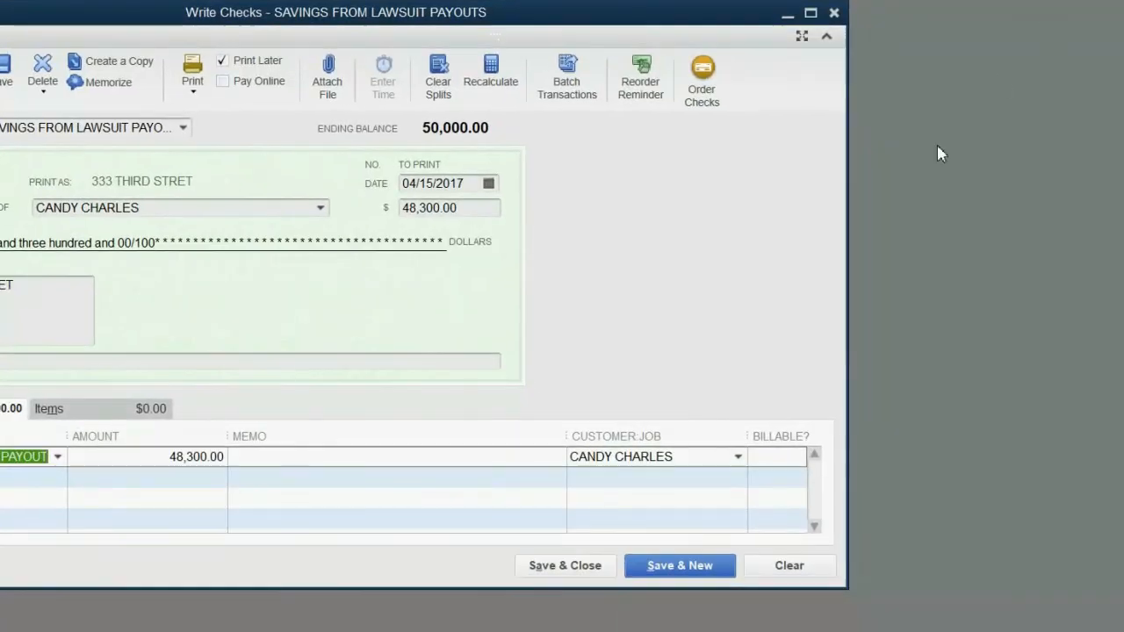
left_click(776, 628)
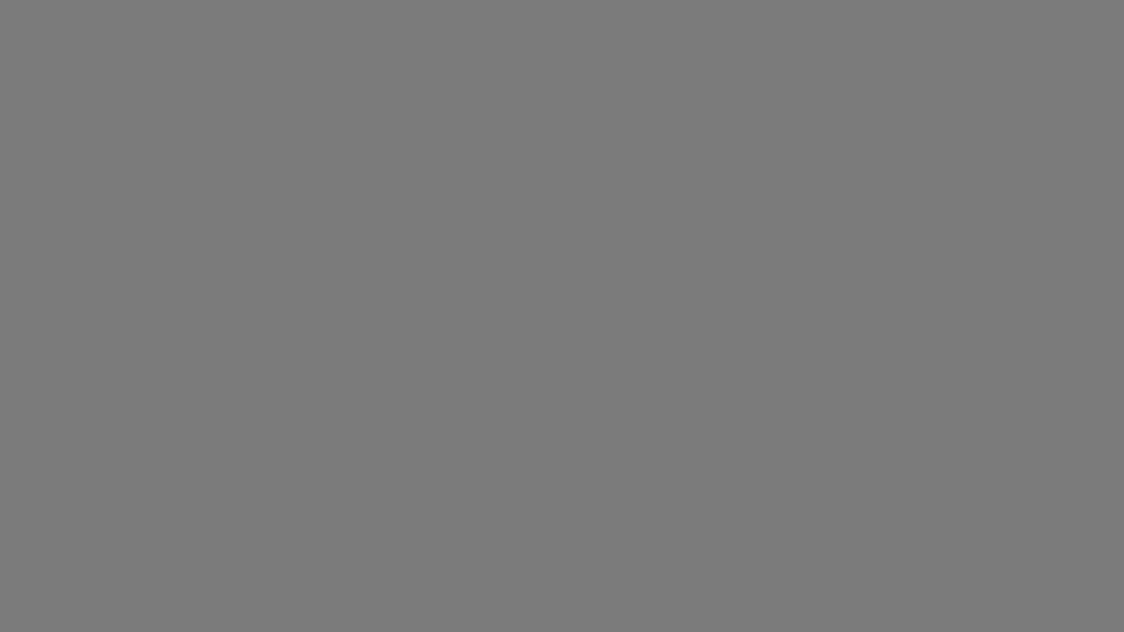
Step: Check the SAVINGS FROM LAWSUIT PAYOUTS and COLLECTIONS FROM LAWSUIT PAYOUT balances in the Trial Balance report
left_click(185, 46)
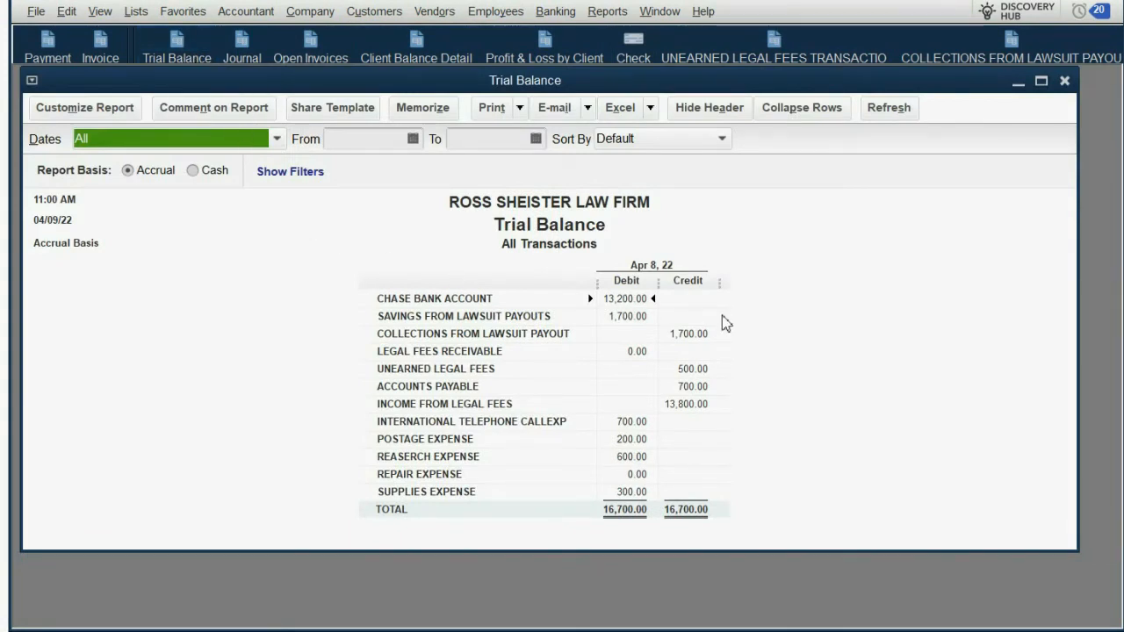
left_click(633, 315)
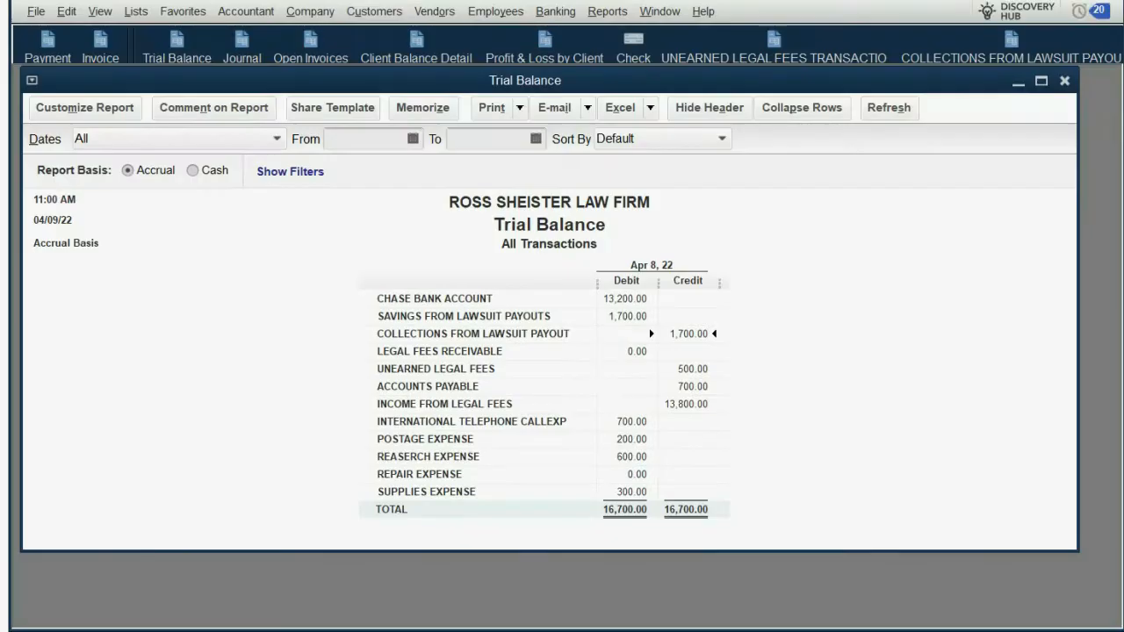
Step: Examine the lawsuit client's payment and check entries in the COLLECTIONS FROM LAWSUIT PAYOUTS report
left_click(1012, 49)
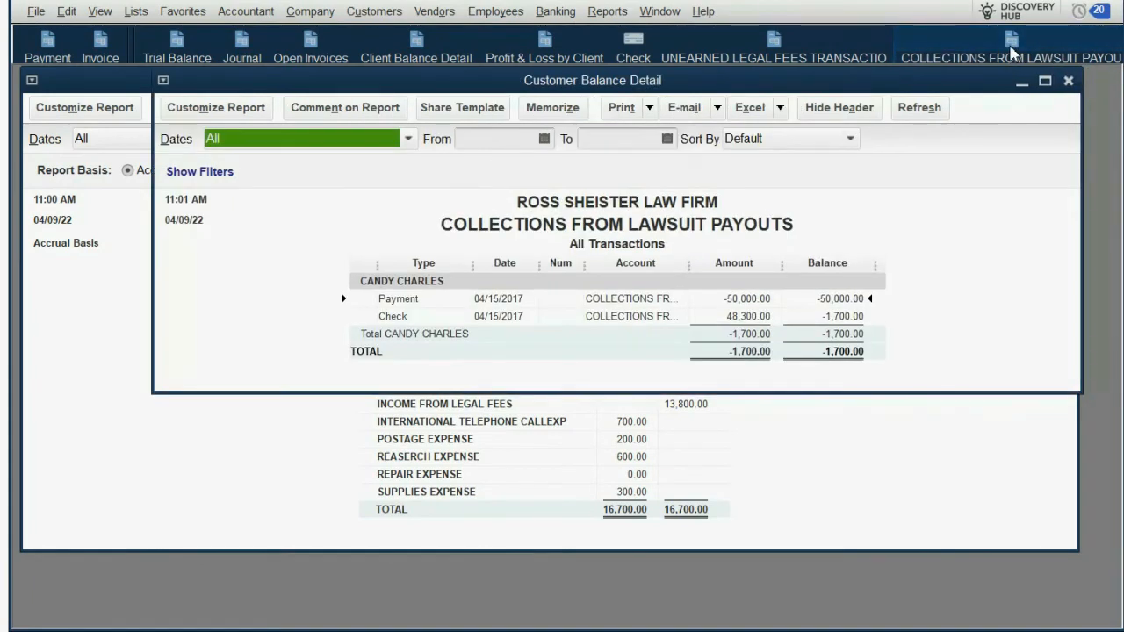
left_click_drag(933, 88, 875, 108)
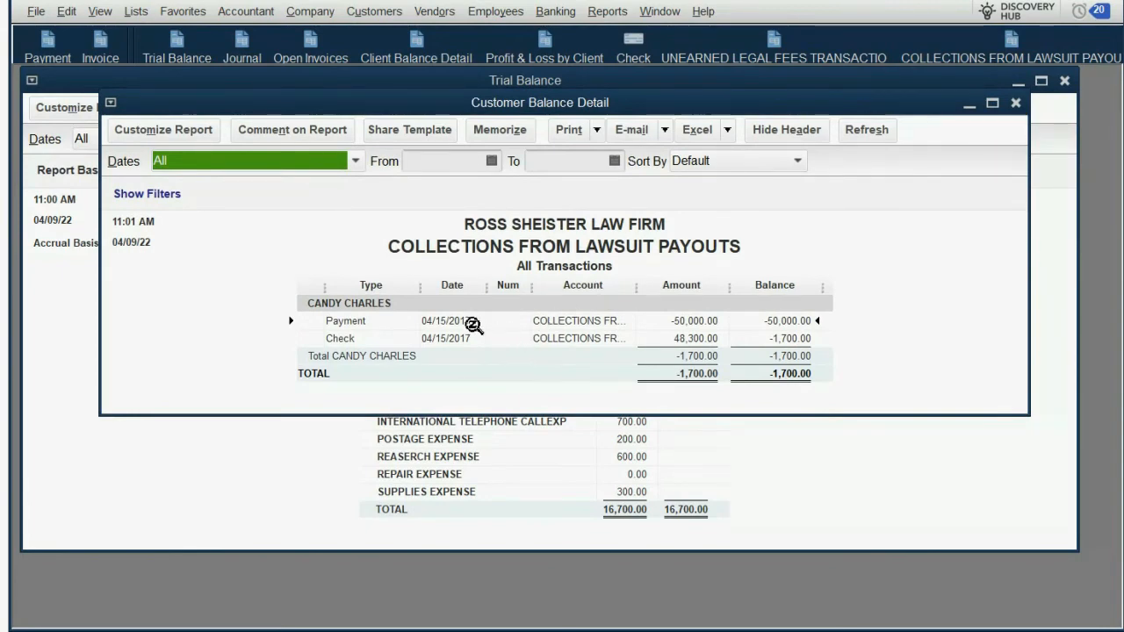
double_click(465, 325)
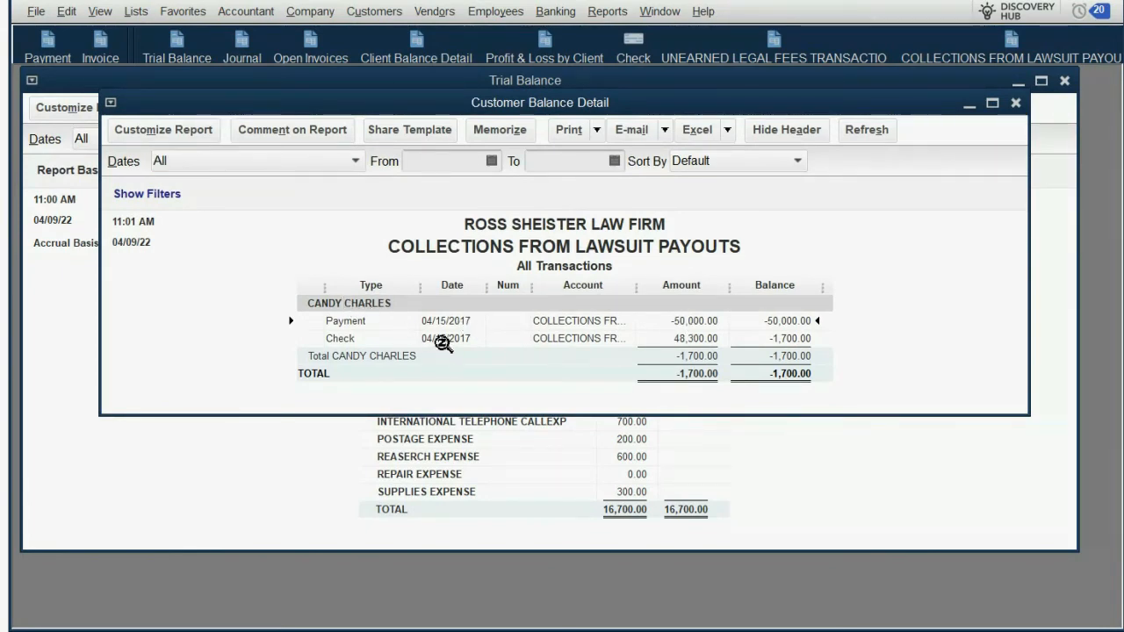
left_click(444, 341)
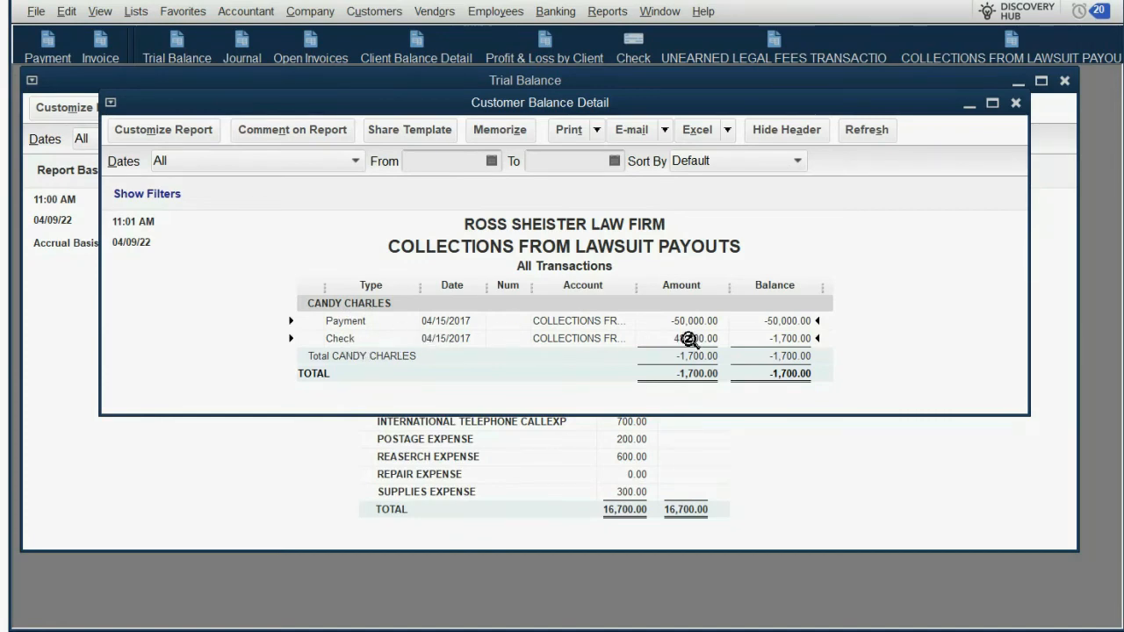